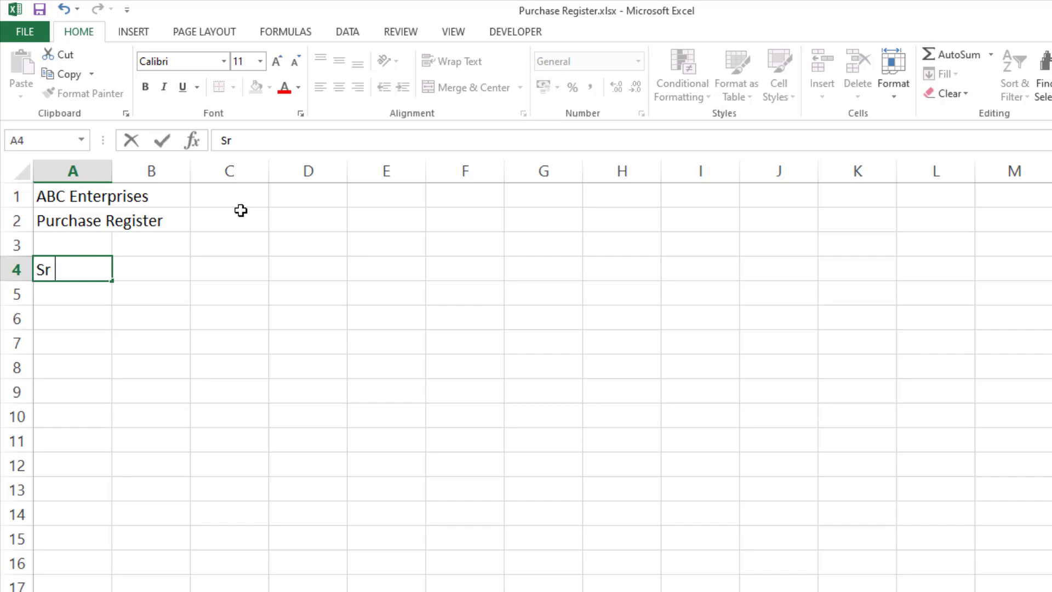
Enter headings from A4: Sr No, Party Name, Project, Invoice Date, Invoice No, Taxable Amount, Tax Rate, Tax Amount, Gross Amount, Payment, Balance, Cr Days, Due Date.
key(BackSpace)
text(No)
key(Tab)
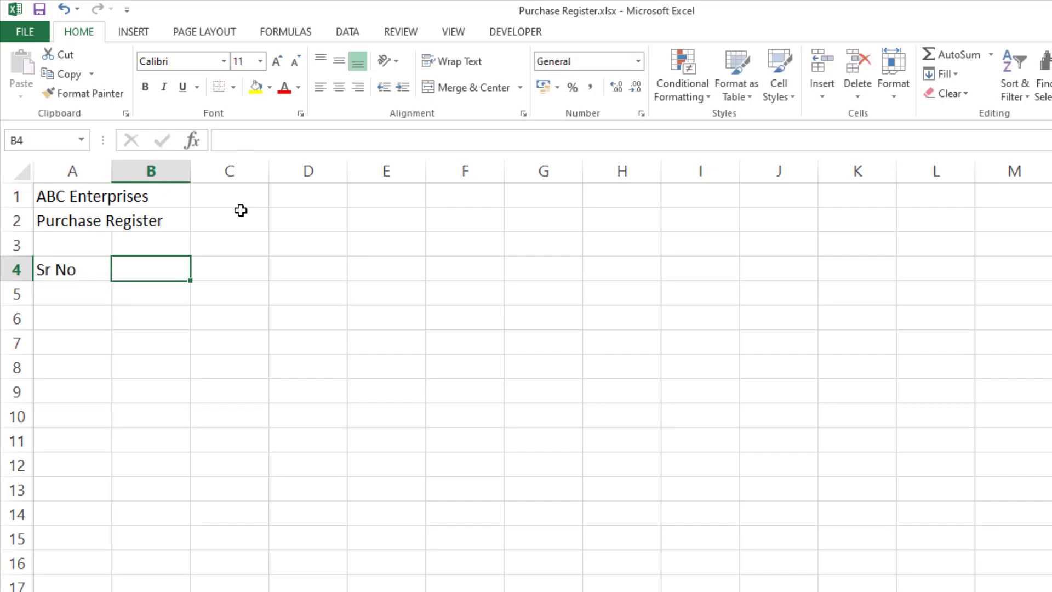
text(Party Name)
key(Tab)
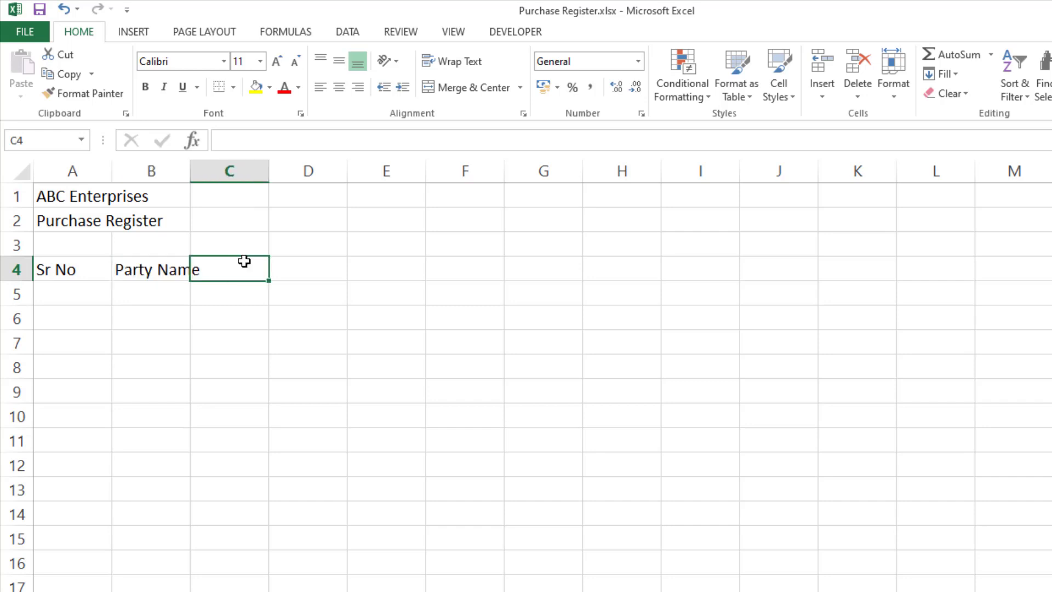
text(Project)
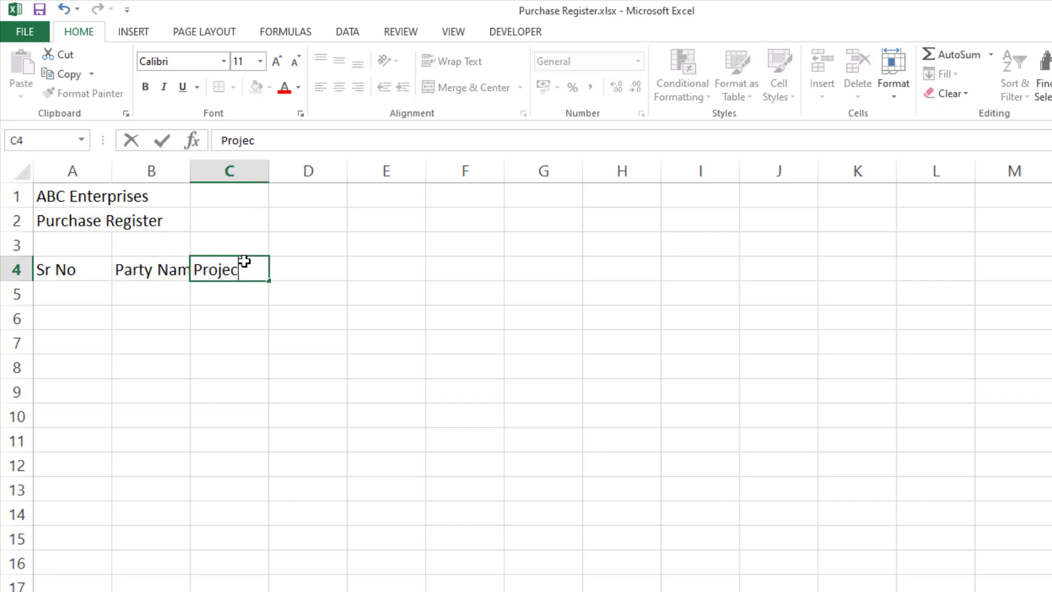
key(Tab)
text(Invoice)
text(Da)
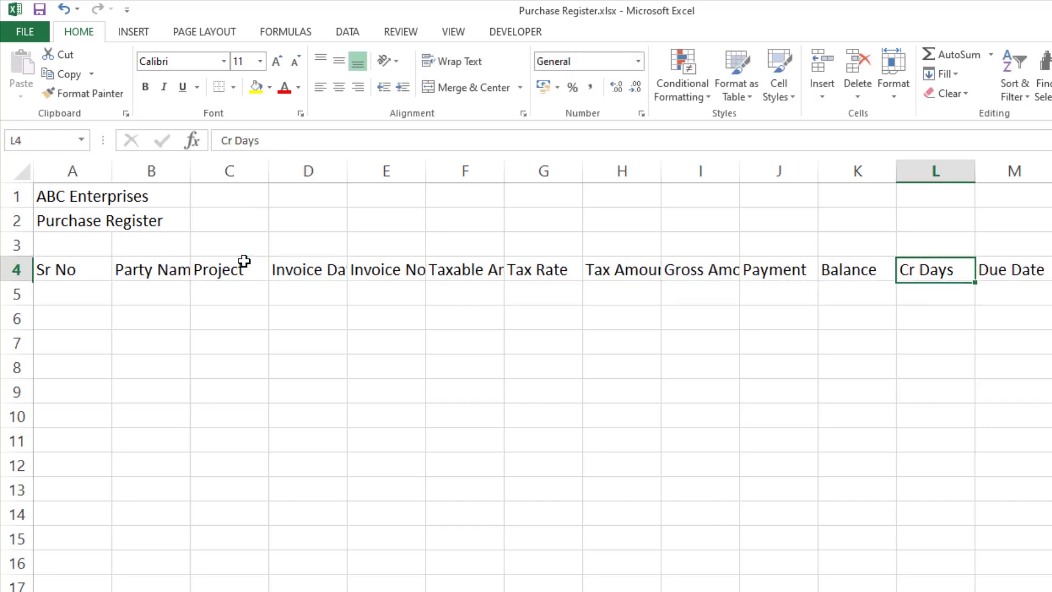
Make all the column headings in row 4 bold, from Sr No through Due Date.
key(Home)
key(ctrl+shift+Right)
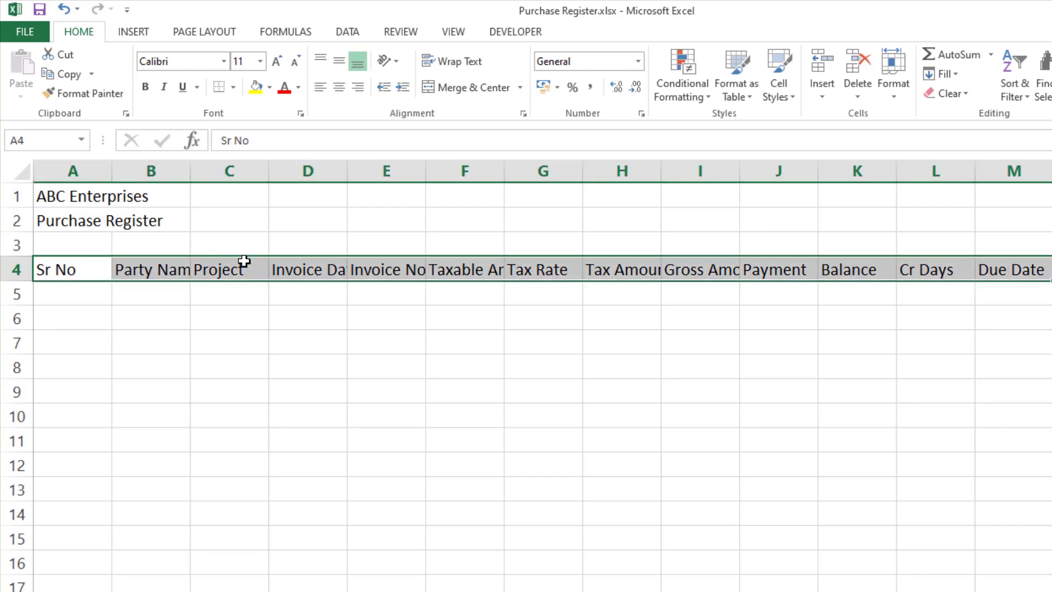
key(ctrl+b)
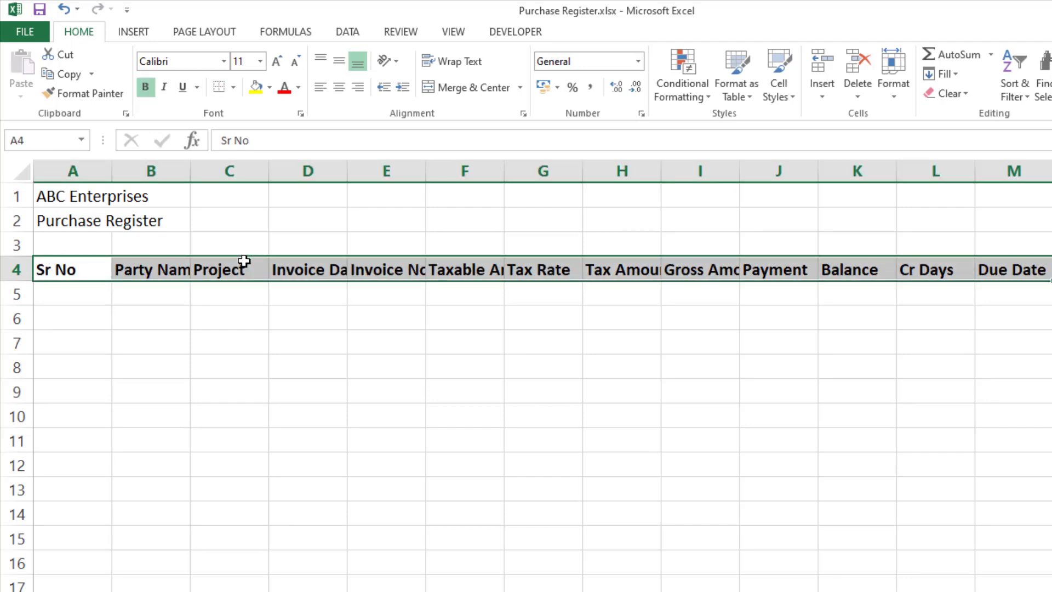
key(ctrl+q)
key(Escape)
Auto-fit the widths of all the register's columns, starting at column A, to their contents.
drag(74, 170, 1051, 208)
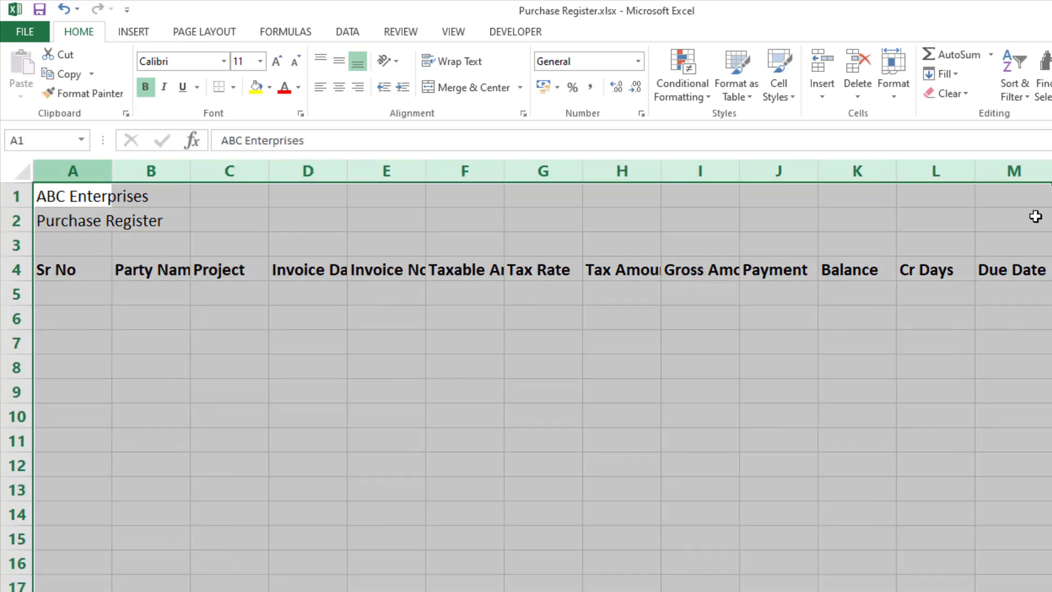
double_click(975, 170)
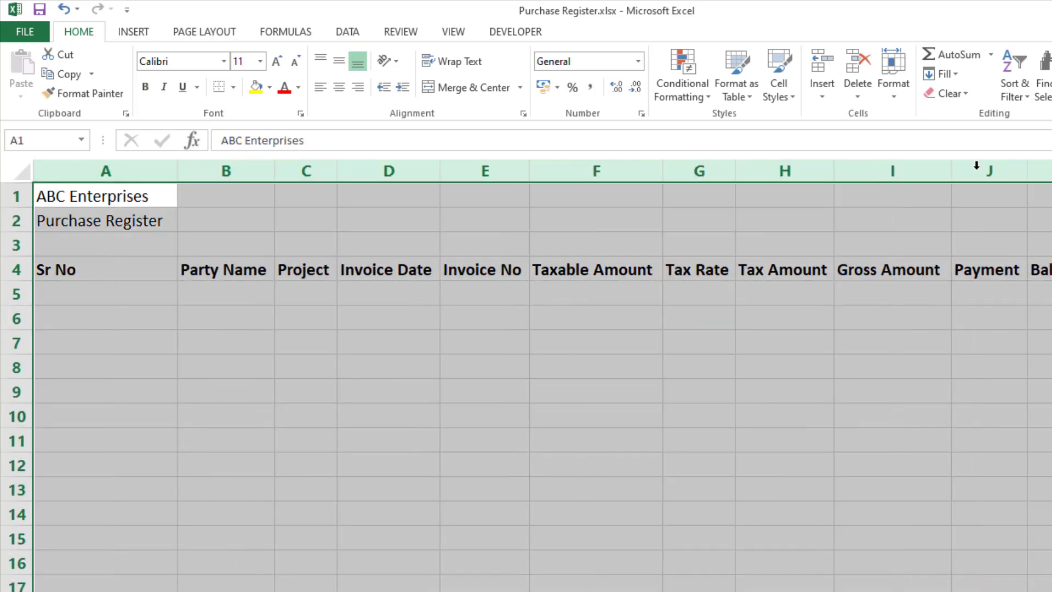
click(406, 270)
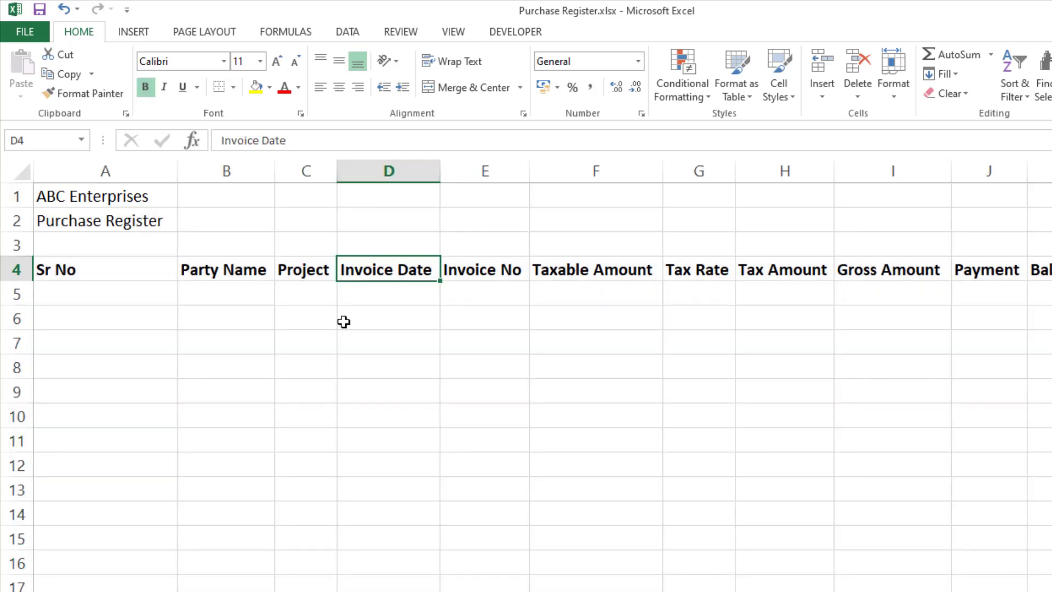
Narrow the Sr No column, widen the Party Name column and narrow the Invoice Date column.
drag(176, 167, 63, 194)
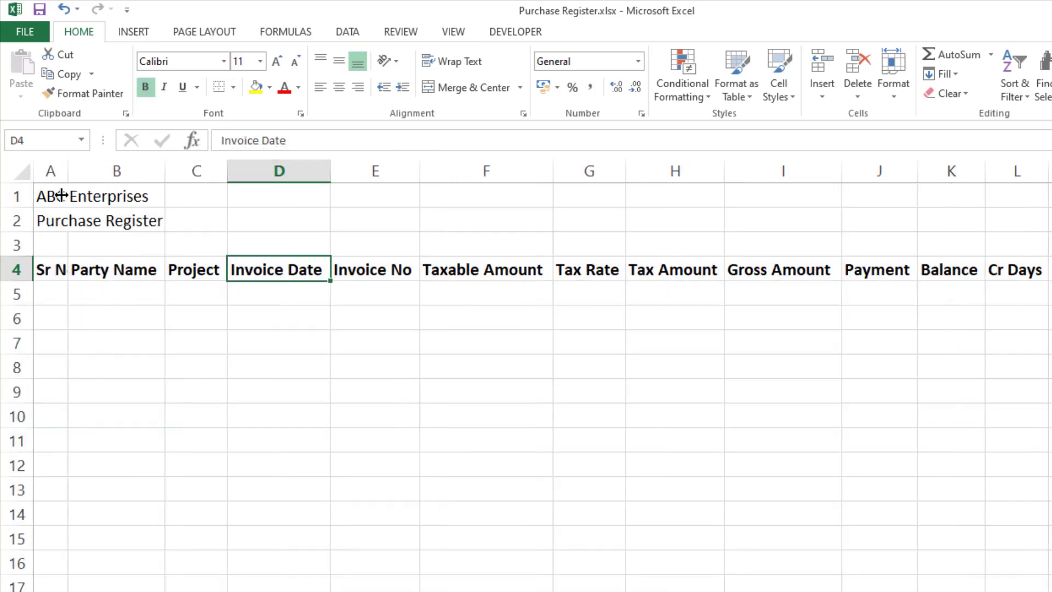
drag(165, 171, 196, 174)
drag(360, 170, 330, 172)
drag(330, 171, 336, 170)
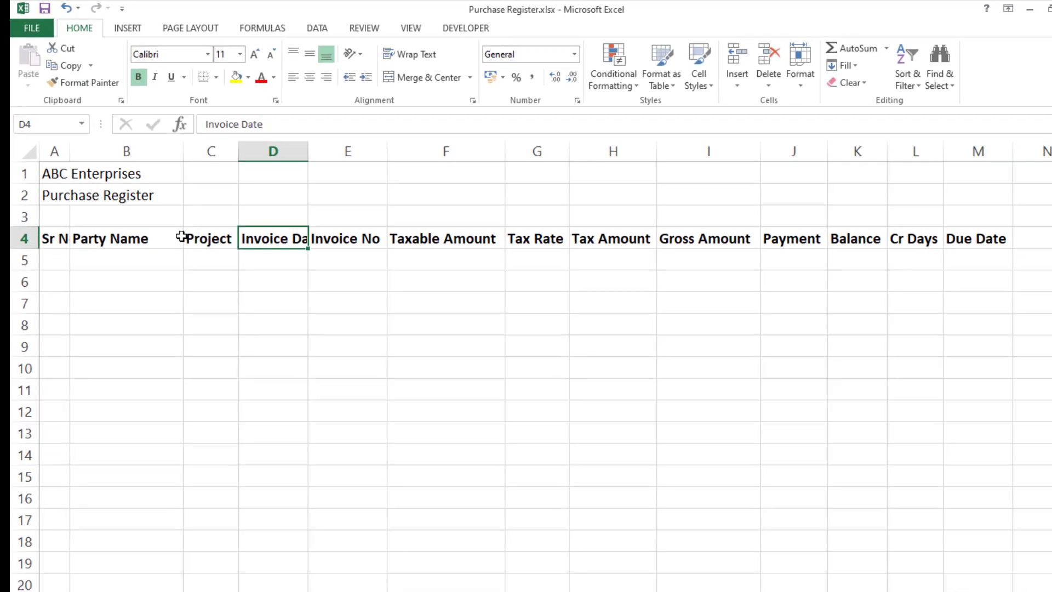
Wrap the text in heading row 4 and align it to the top and centre of its cells.
click(16, 269)
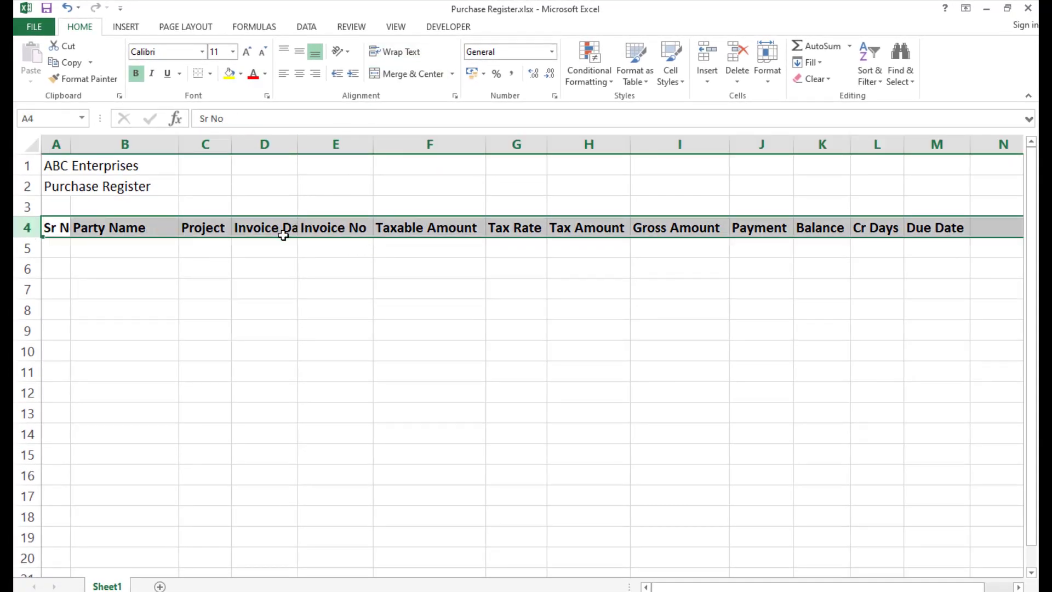
click(388, 51)
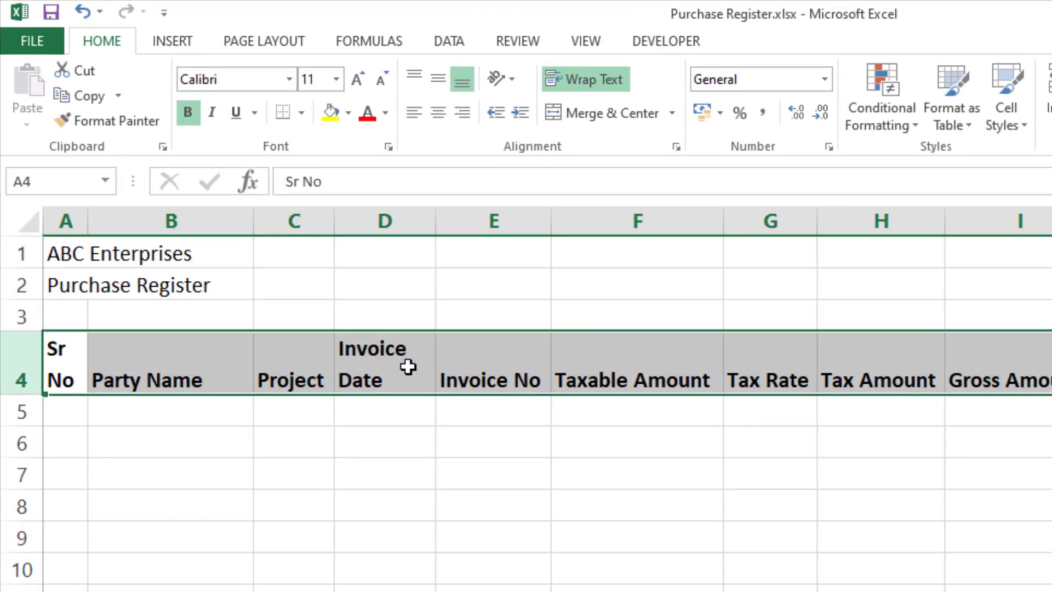
click(416, 80)
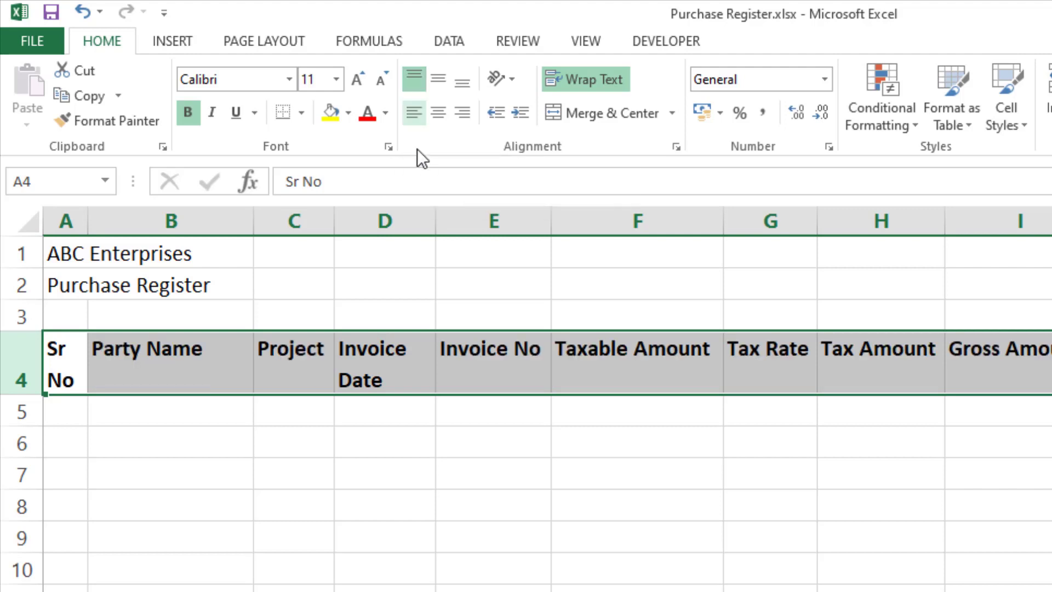
click(437, 113)
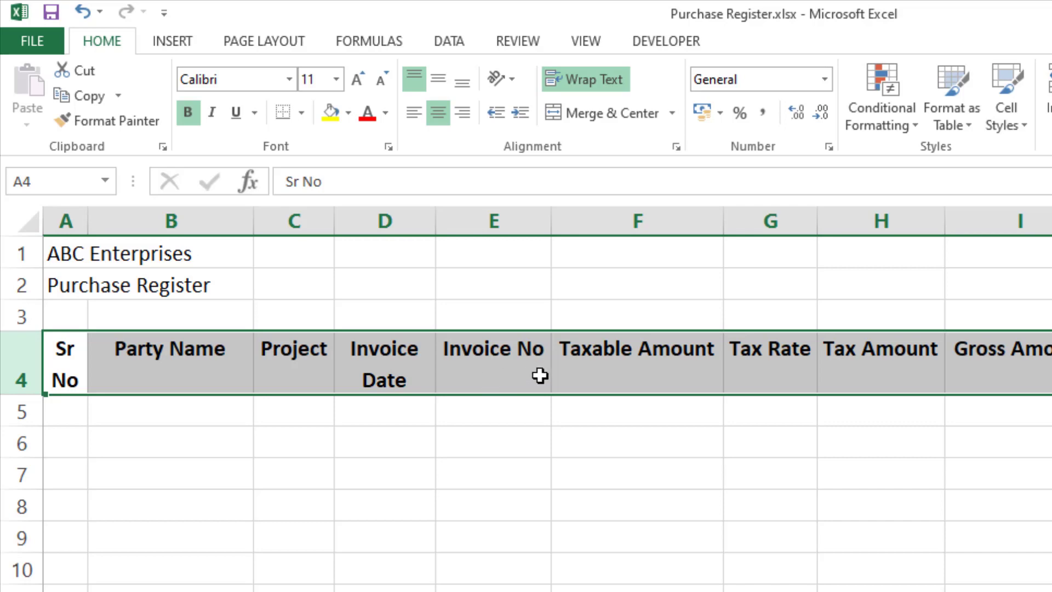
Narrow the Invoice No, Taxable Amount, Tax Rate, Tax Amount and Gross Amount columns so each heading wraps onto two lines.
drag(550, 222, 525, 228)
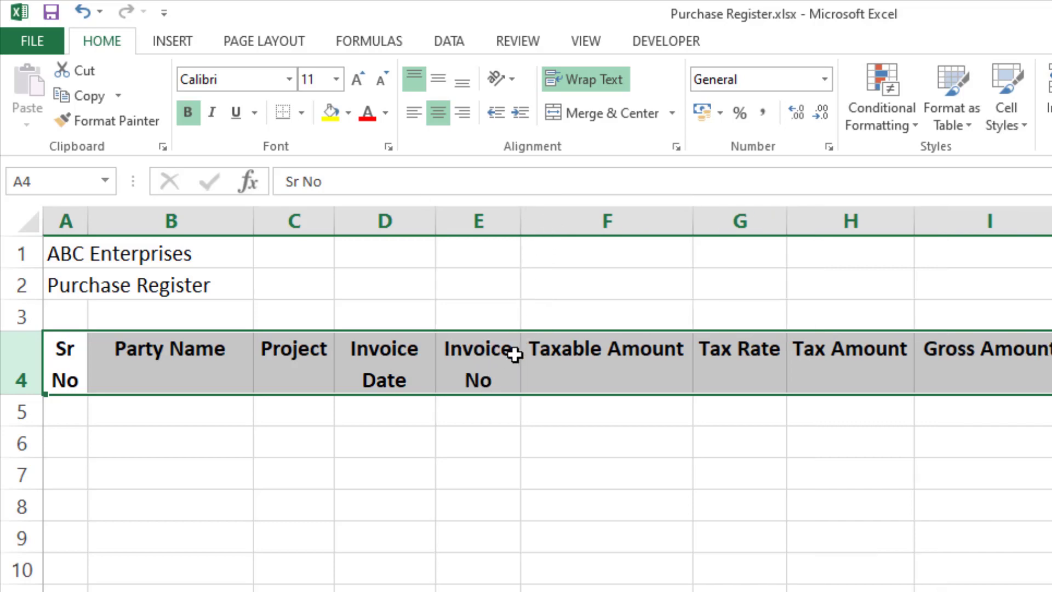
drag(693, 221, 651, 222)
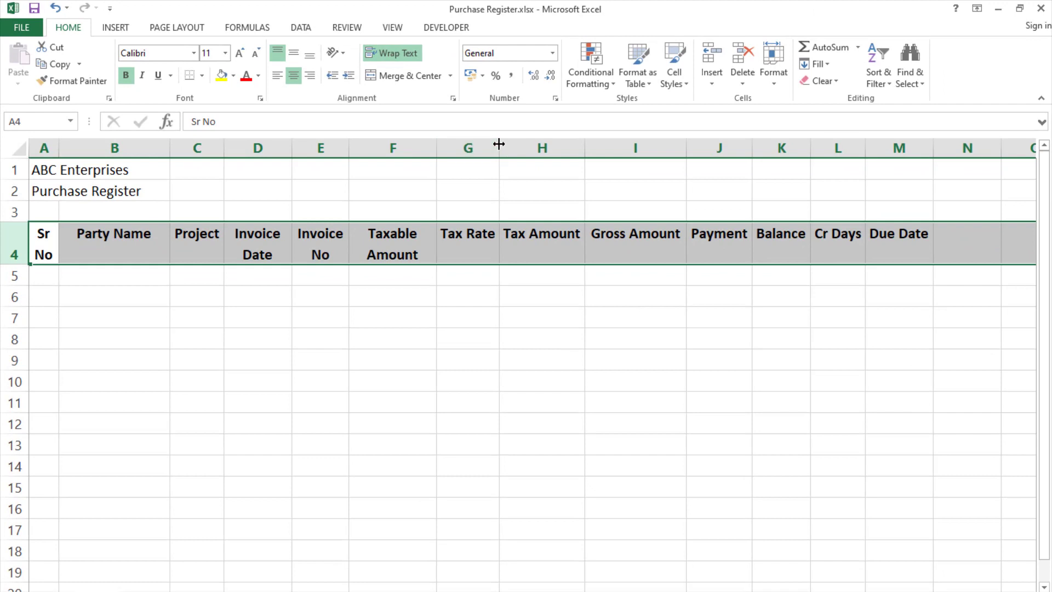
drag(499, 145, 483, 137)
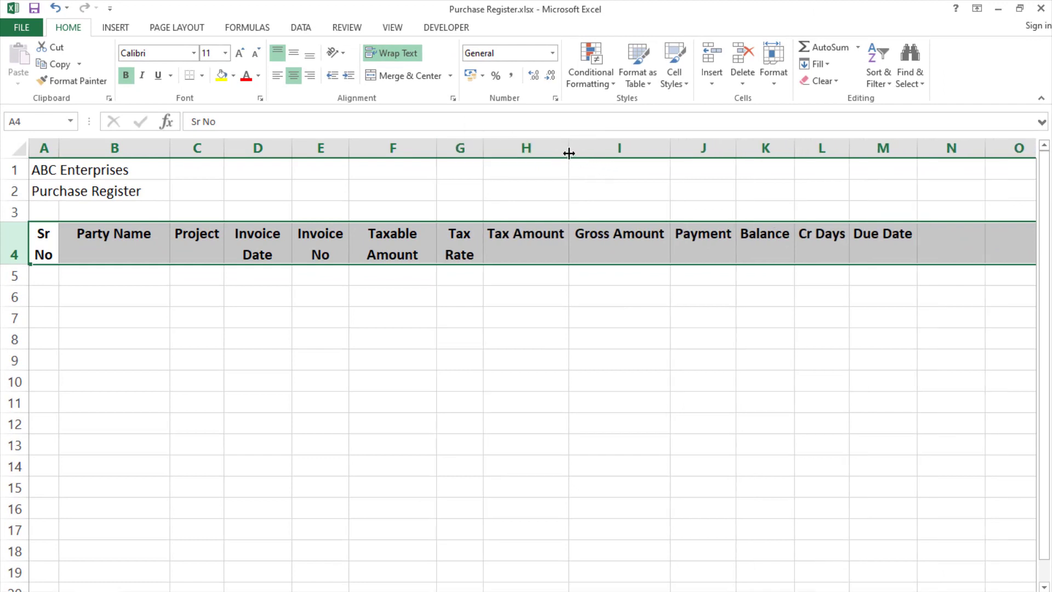
drag(568, 149, 545, 149)
drag(648, 147, 625, 147)
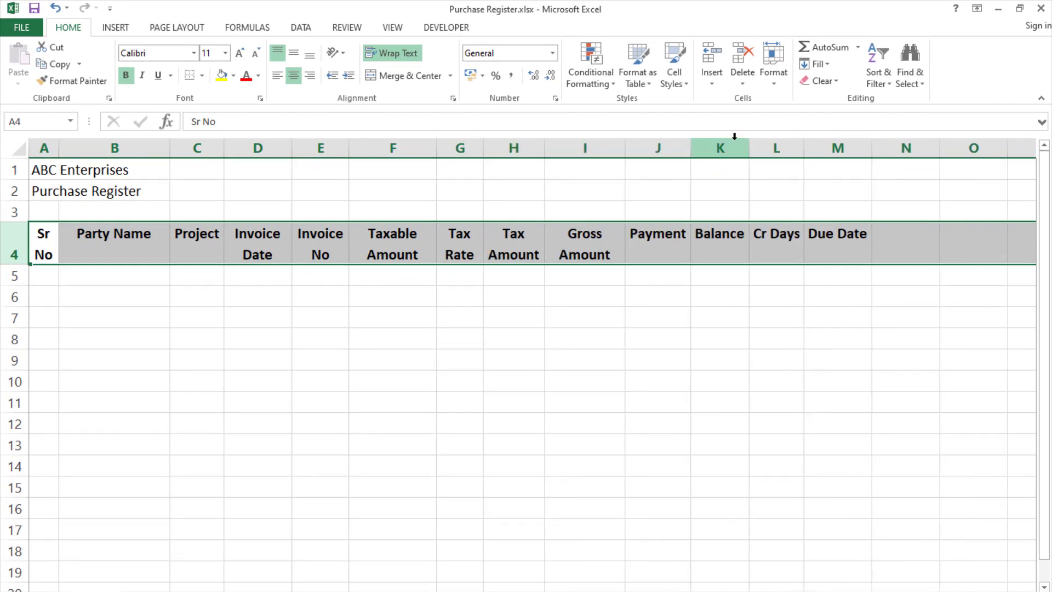
Apply All Borders to the register table, from the headings in A4 across to column M and down the empty rows.
drag(44, 244, 811, 583)
scroll(811, 583, up, 13)
click(202, 75)
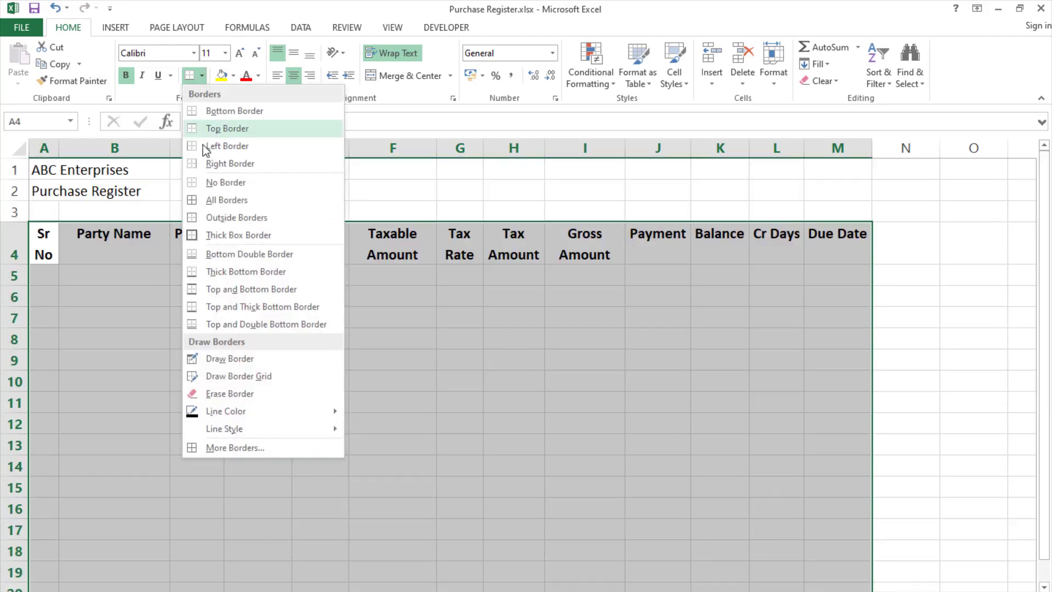
click(207, 199)
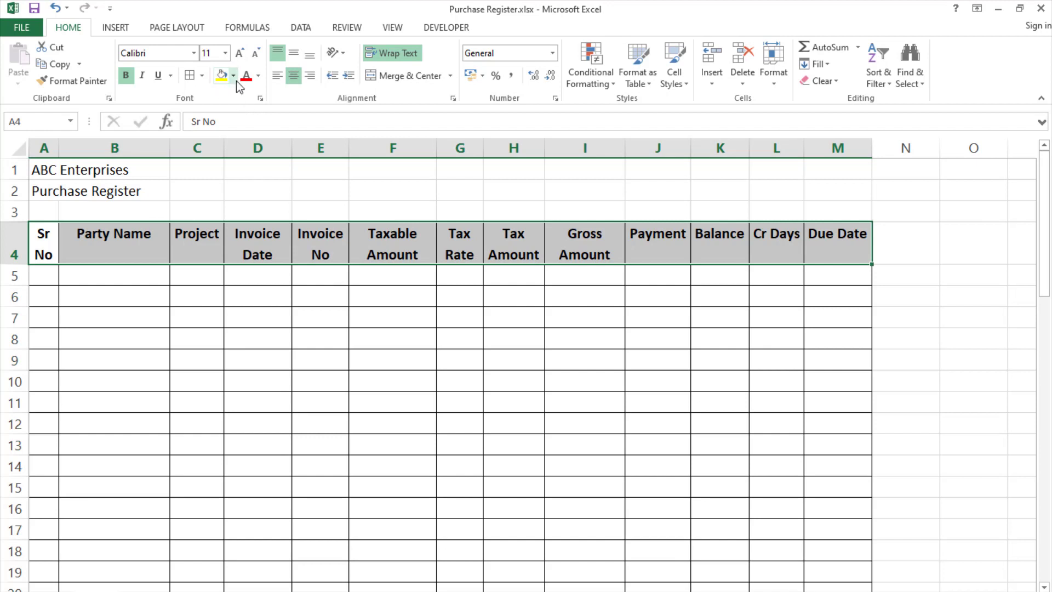
Fill the heading cells A4:M4 with a light blue theme colour.
click(236, 80)
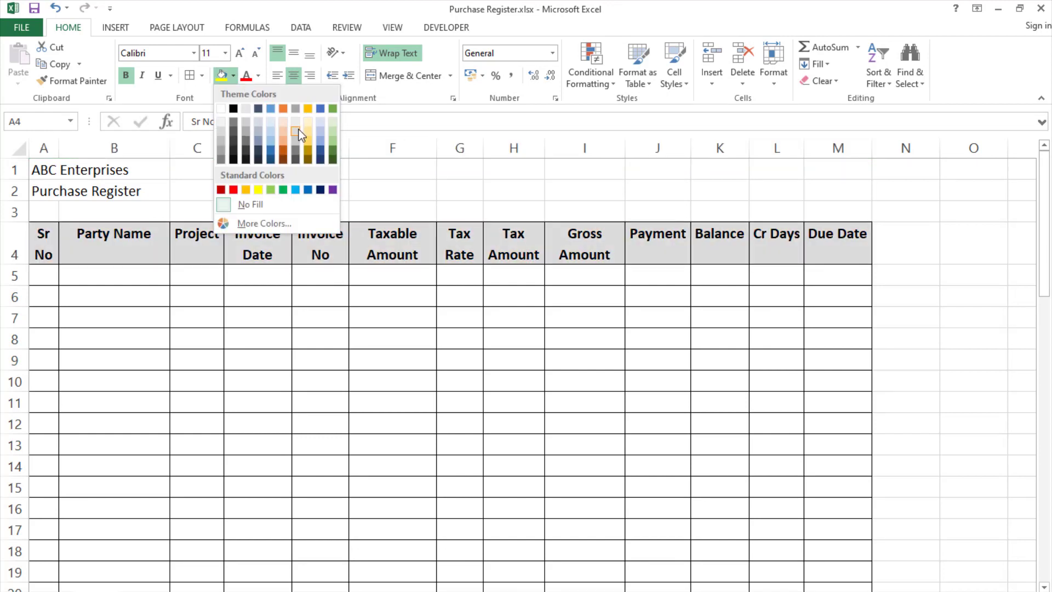
click(320, 123)
click(295, 252)
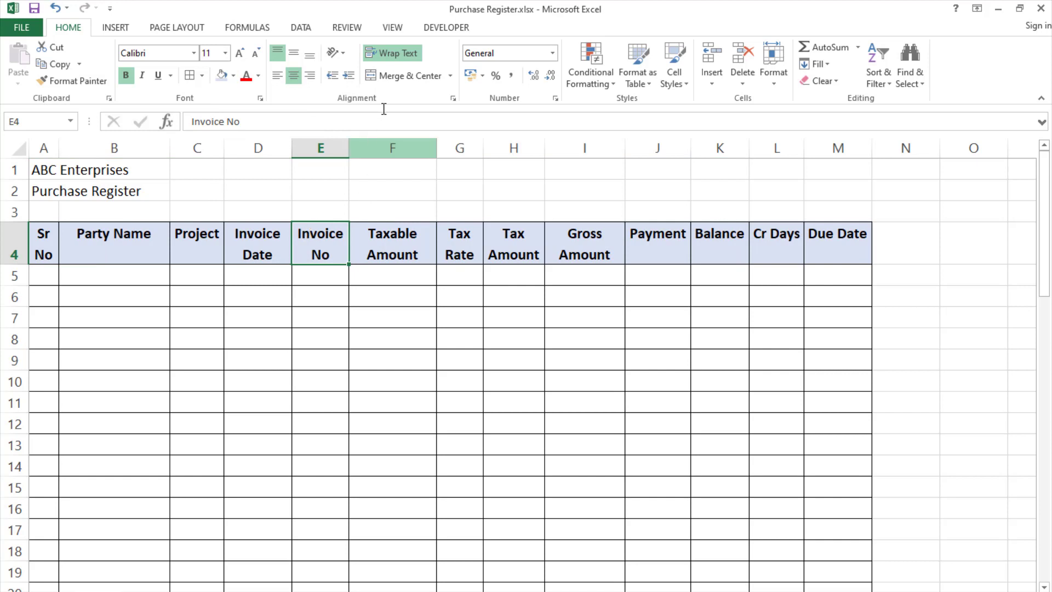
Hide the worksheet gridlines so only the table's own borders show.
click(393, 27)
click(163, 78)
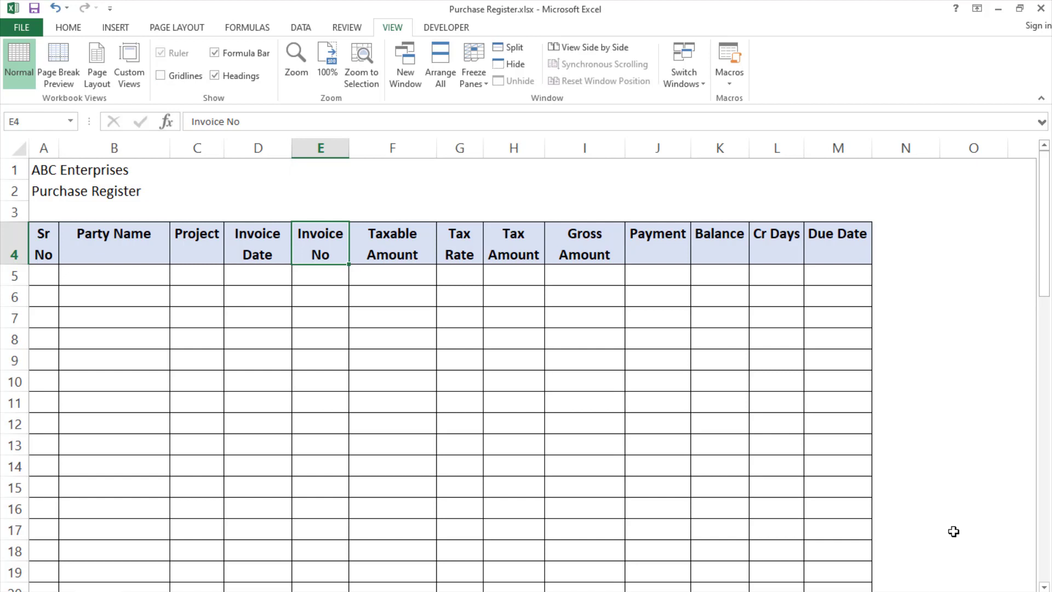
click(624, 191)
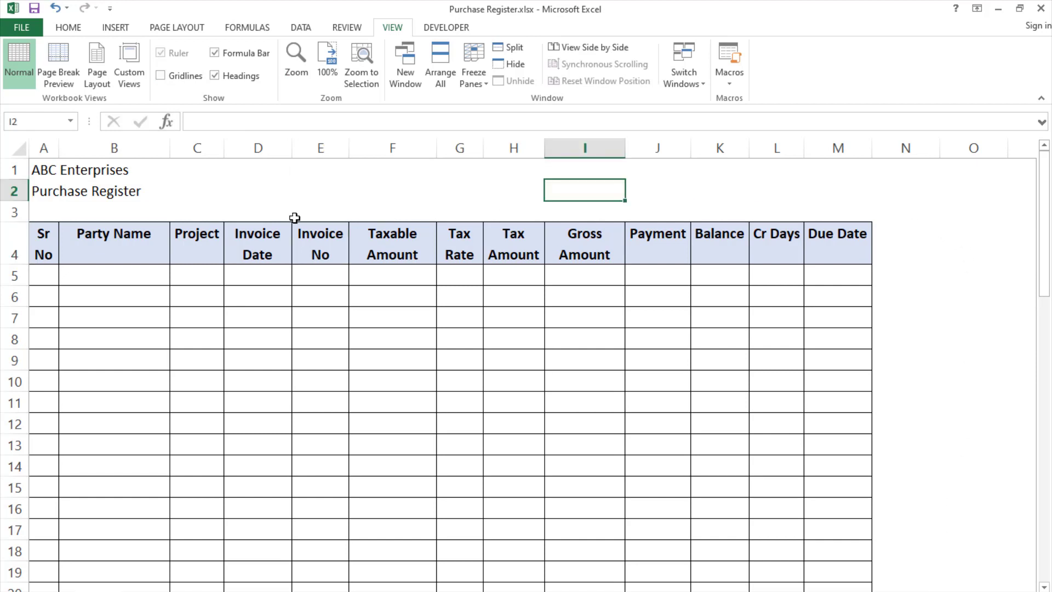
Format the ABC Enterprises title in A1 as bold, 14 pt text in standard dark blue.
click(45, 169)
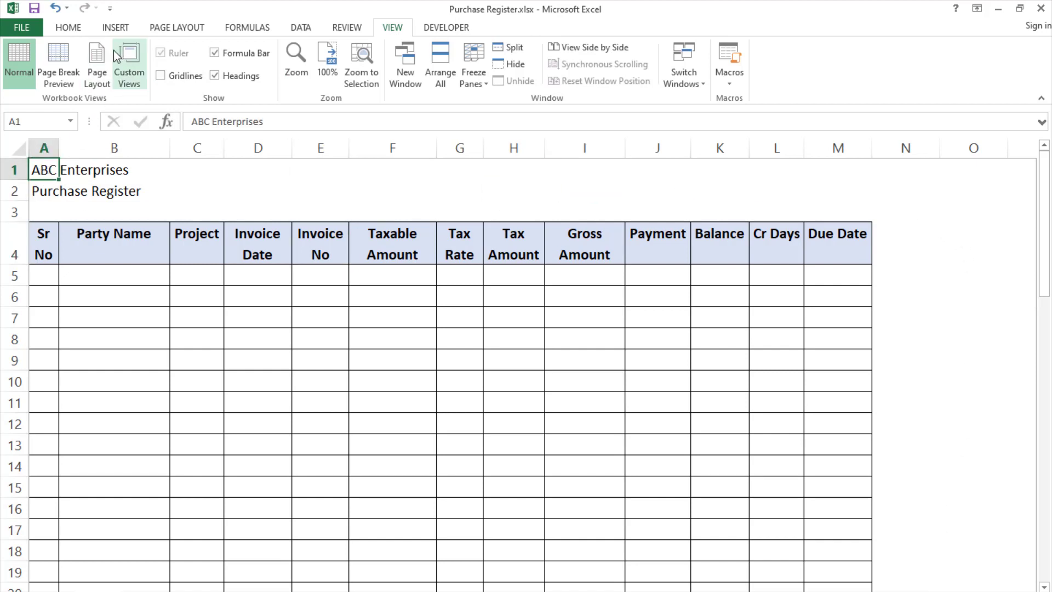
key(ctrl+b)
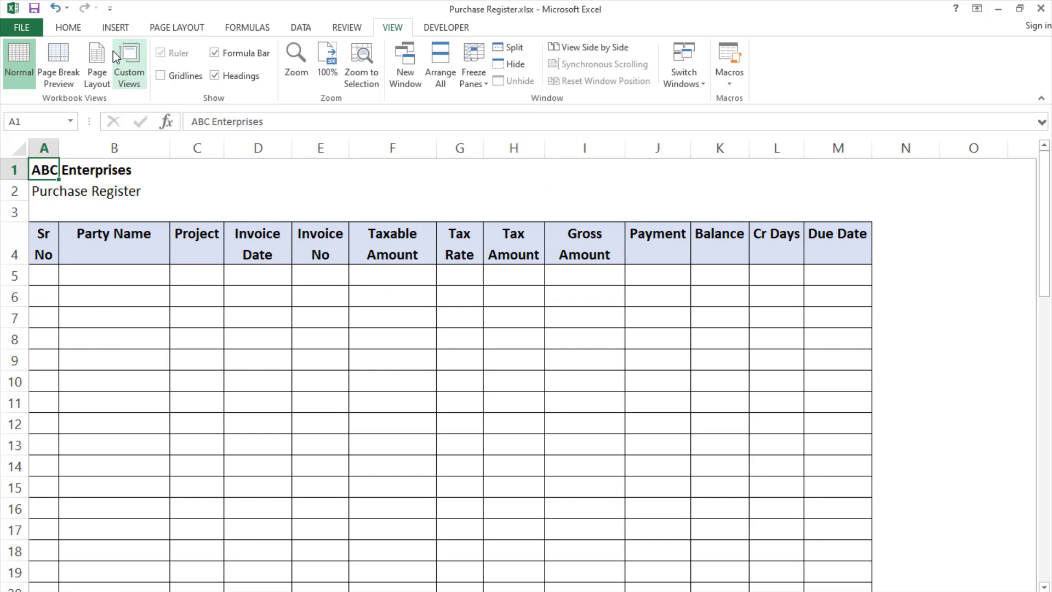
click(71, 27)
click(241, 54)
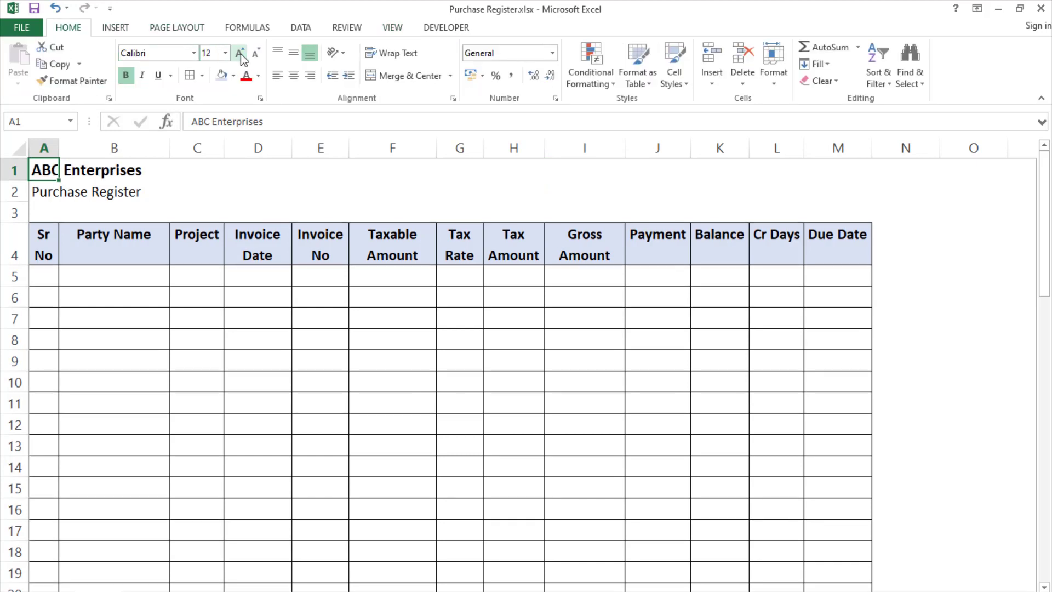
click(241, 54)
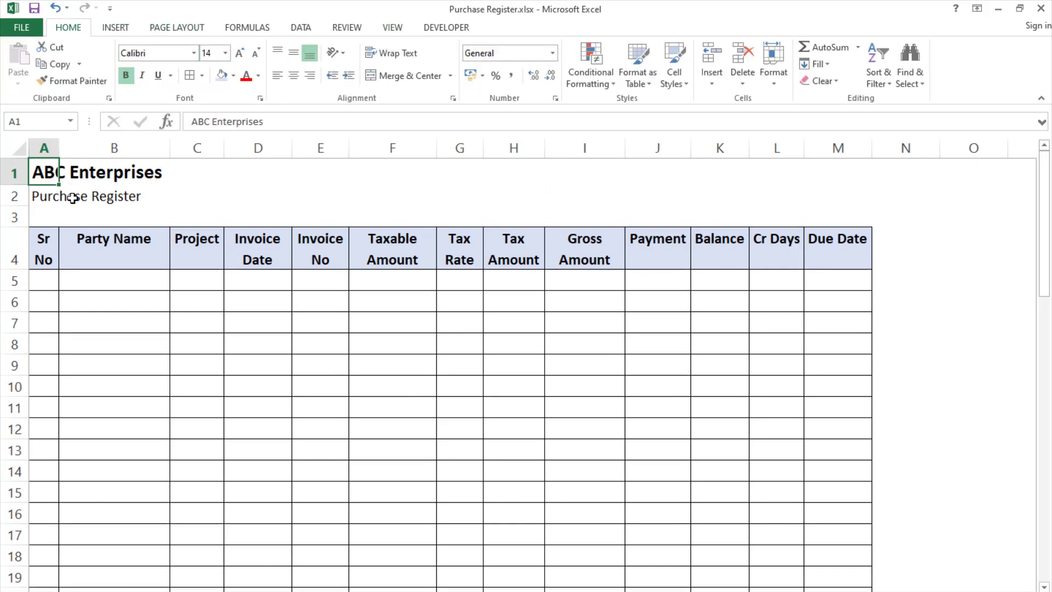
click(259, 77)
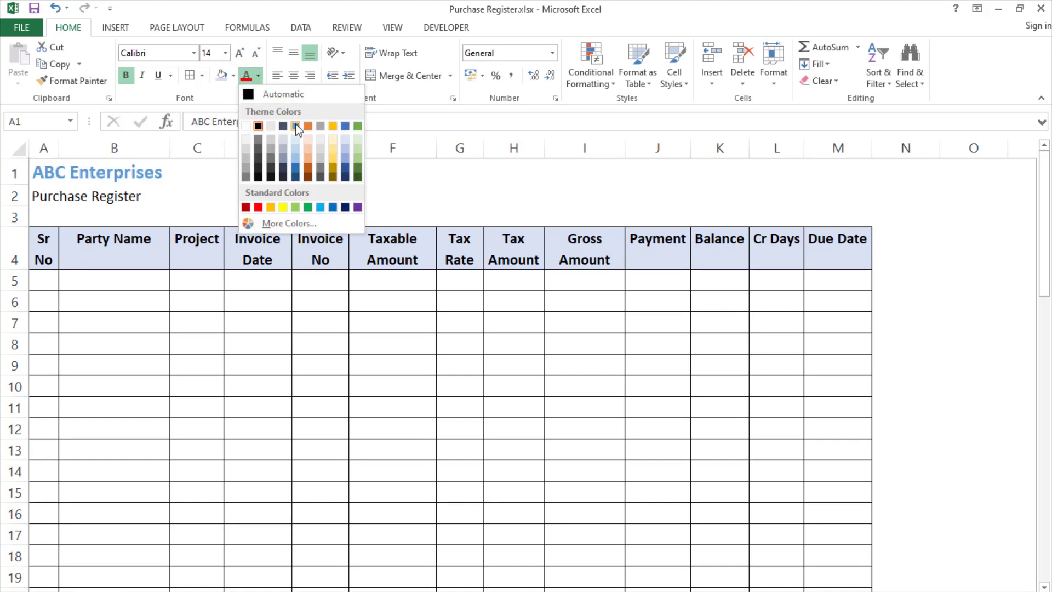
click(345, 207)
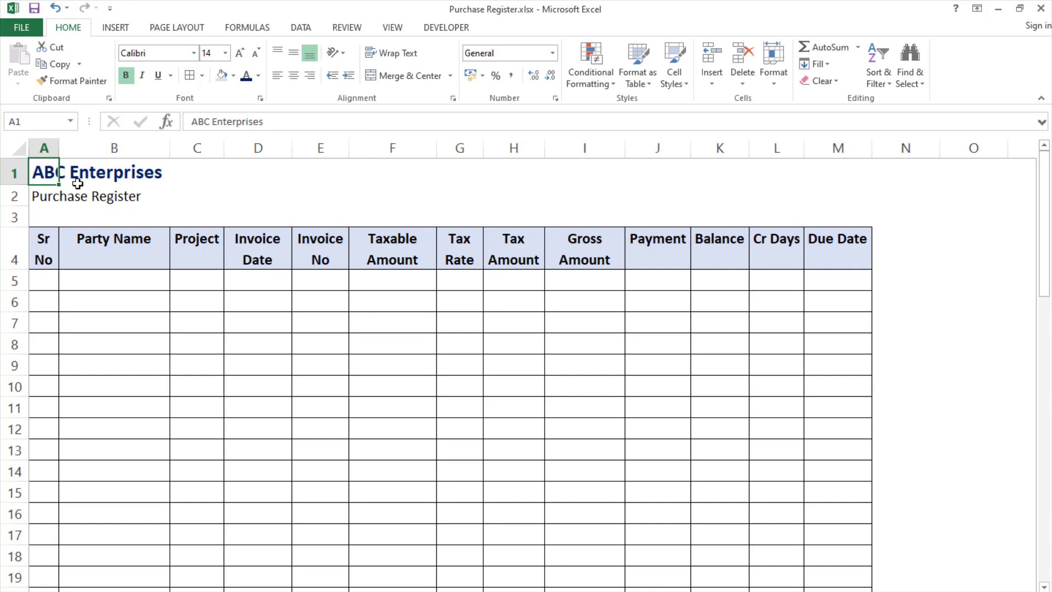
Make the Purchase Register subtitle in A2 bold.
click(39, 200)
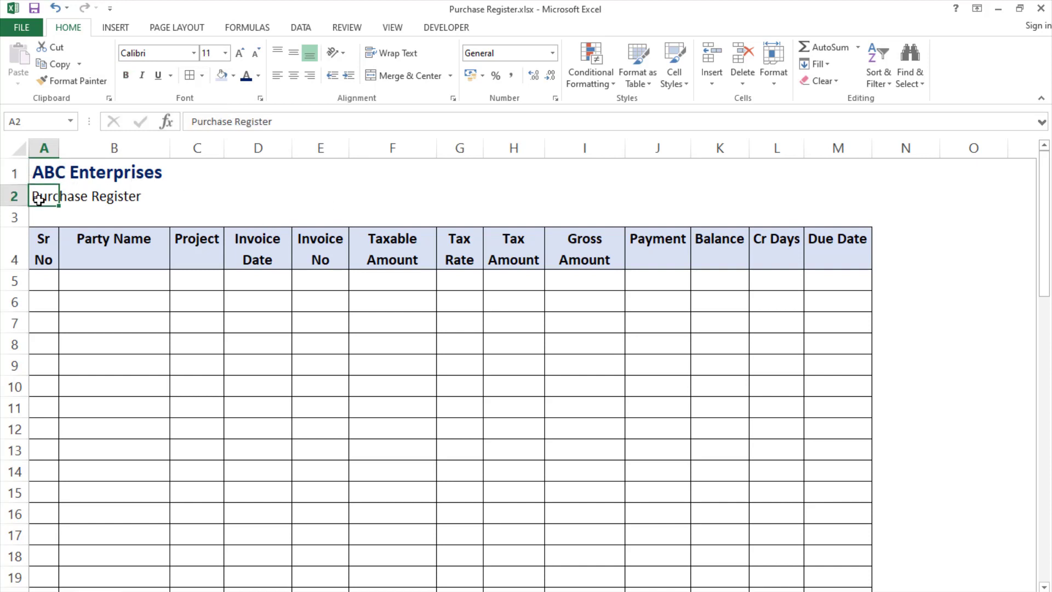
click(53, 168)
click(48, 201)
key(ctrl+b)
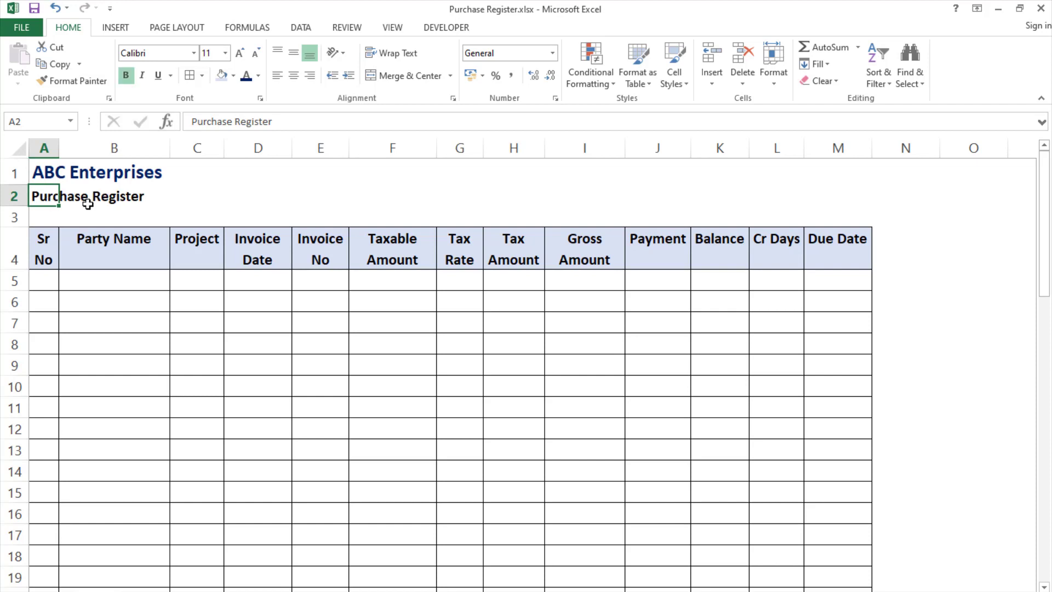
Start the first entry in row 5 with serial number 1 and party name Amit Enterprises.
click(114, 261)
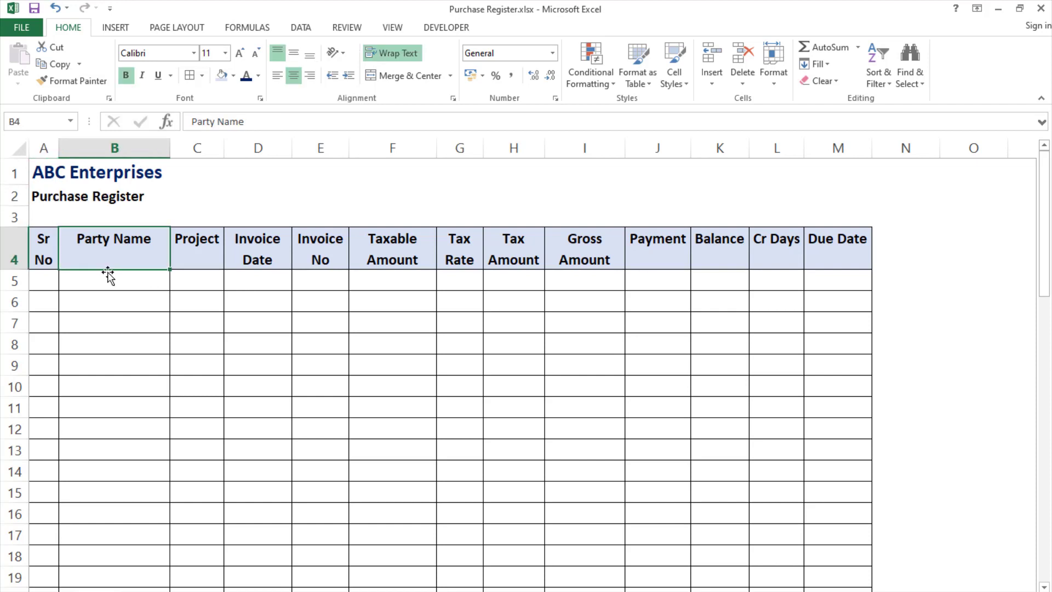
key(Down)
key(Left)
text(1)
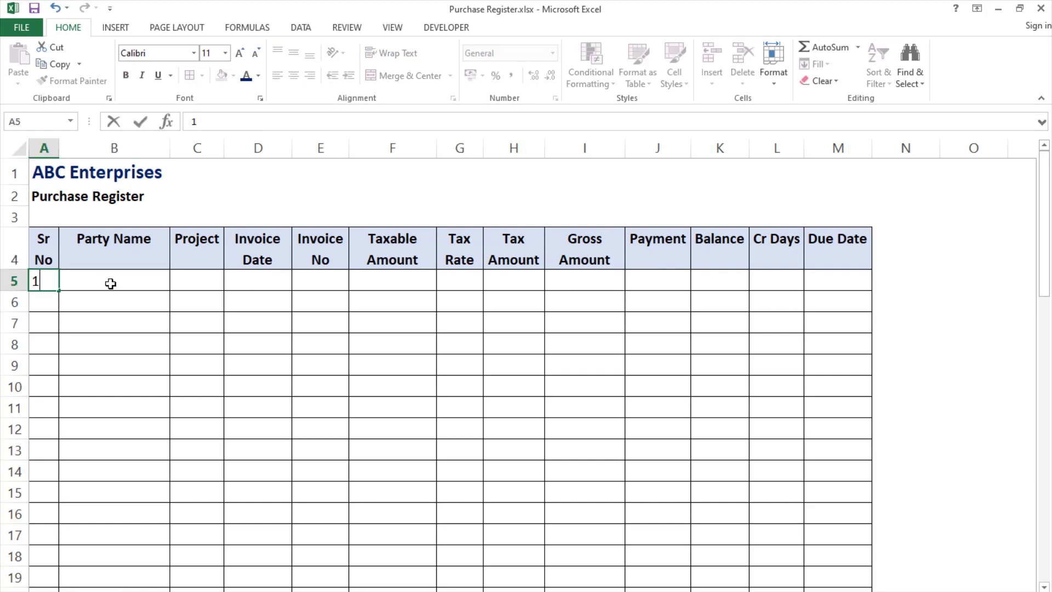
key(Return)
key(Up)
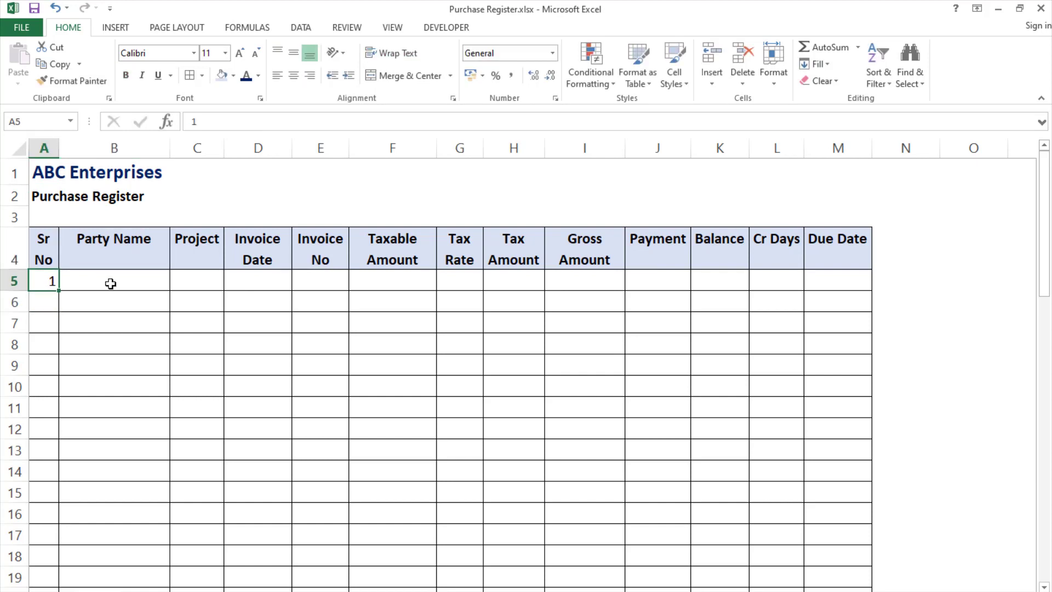
click(111, 283)
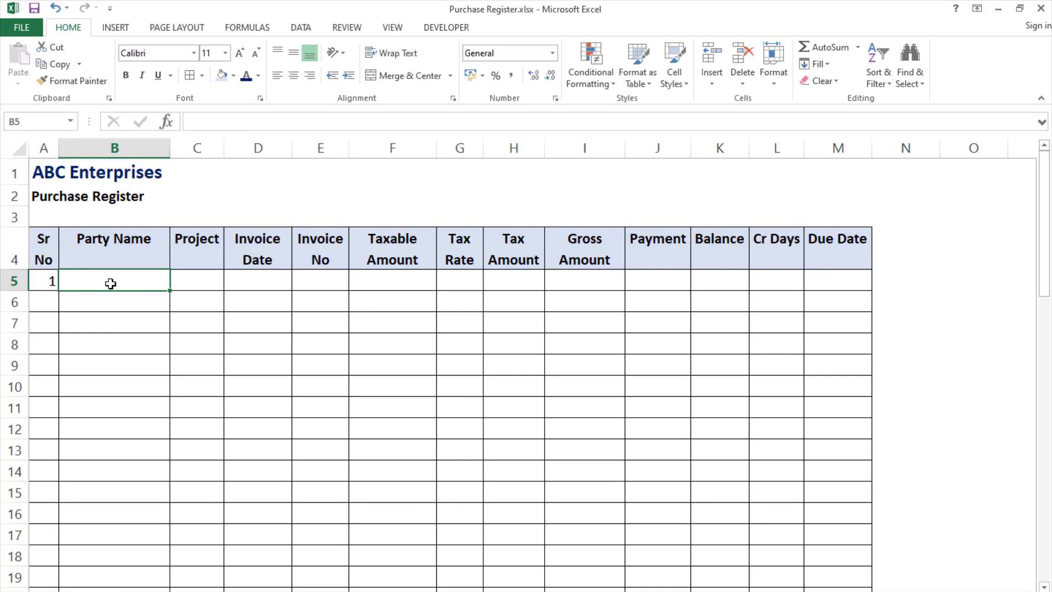
text(Amit )
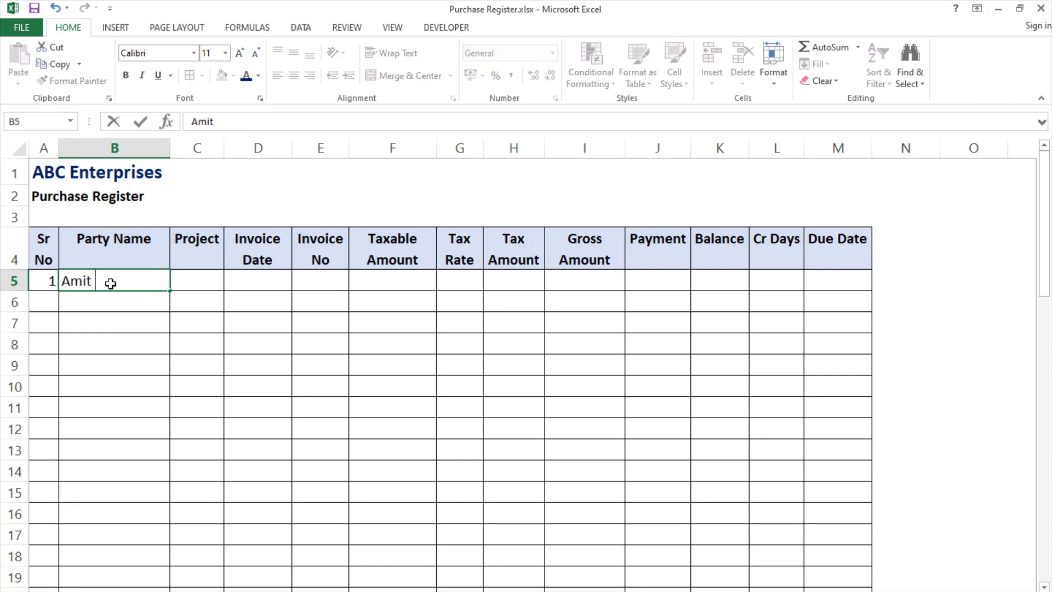
text(Enterprises)
key(Tab)
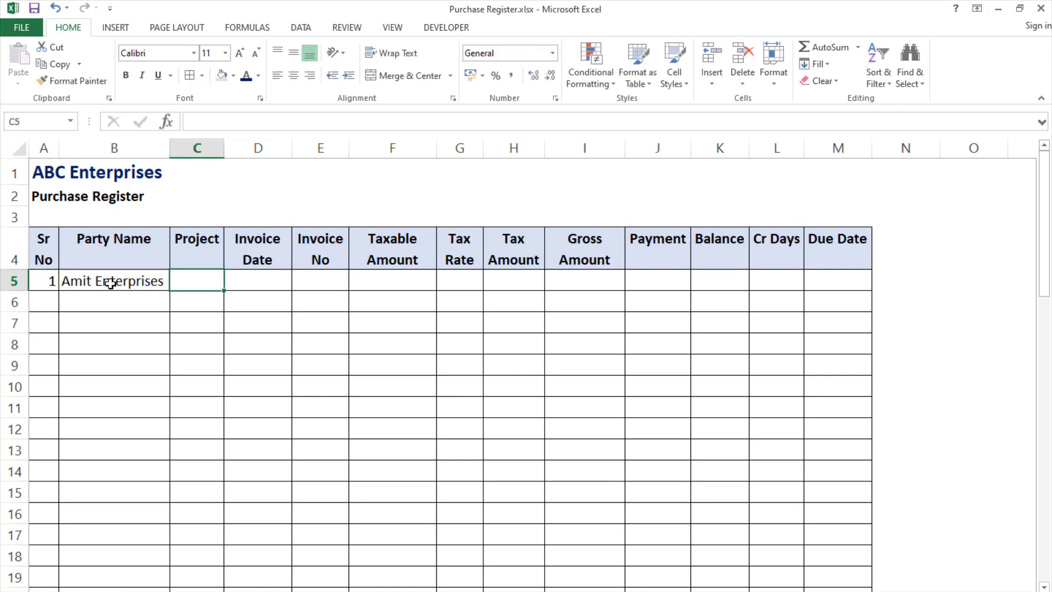
Enter project A and invoice date 04-02-2024 in C5:D5, and widen column D to fit the full date.
text(A)
key(Tab)
text(04-02-2024)
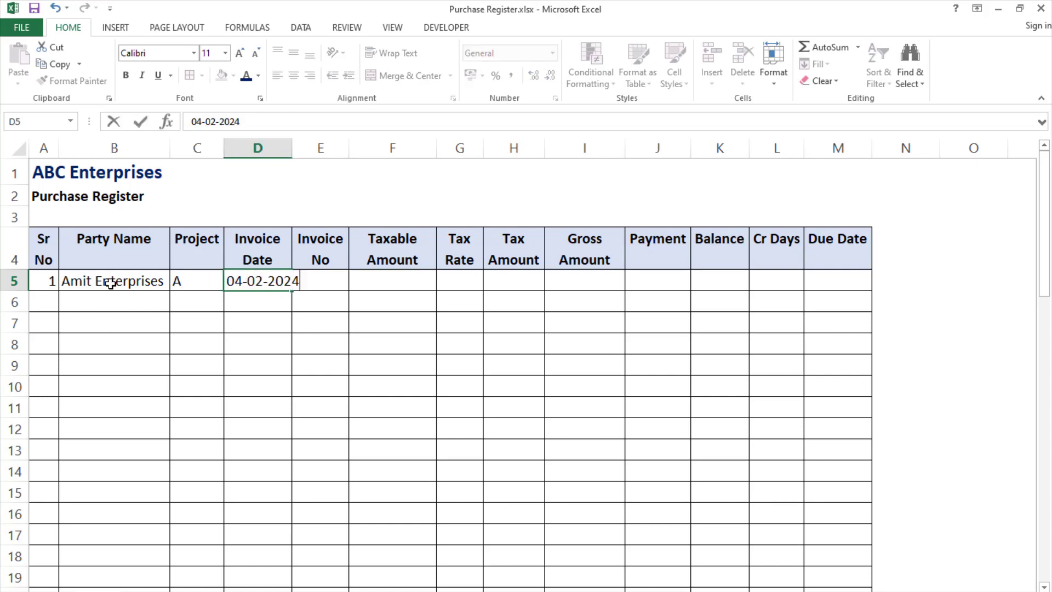
key(Tab)
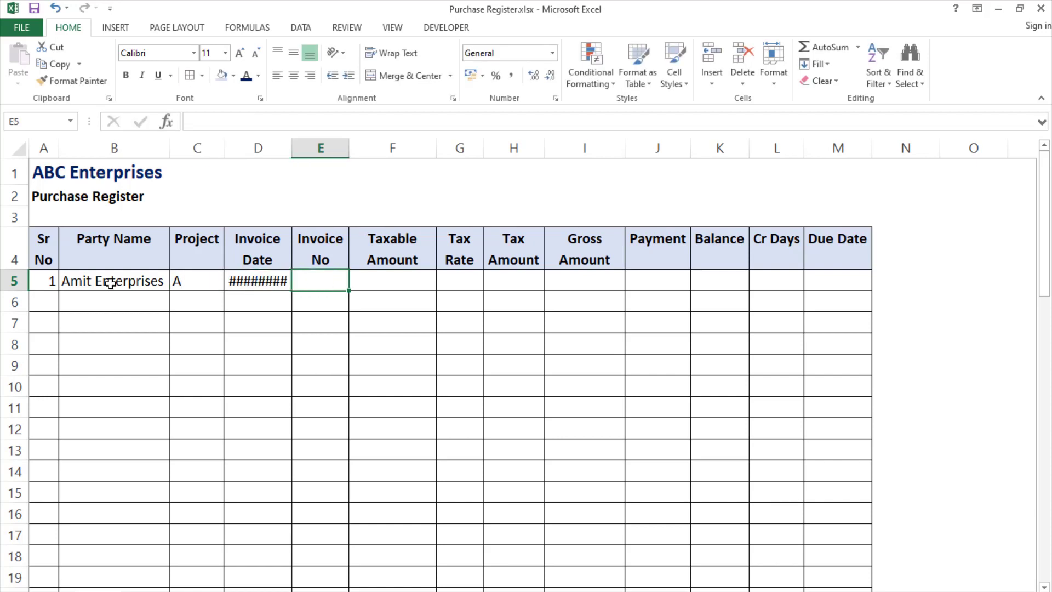
click(258, 279)
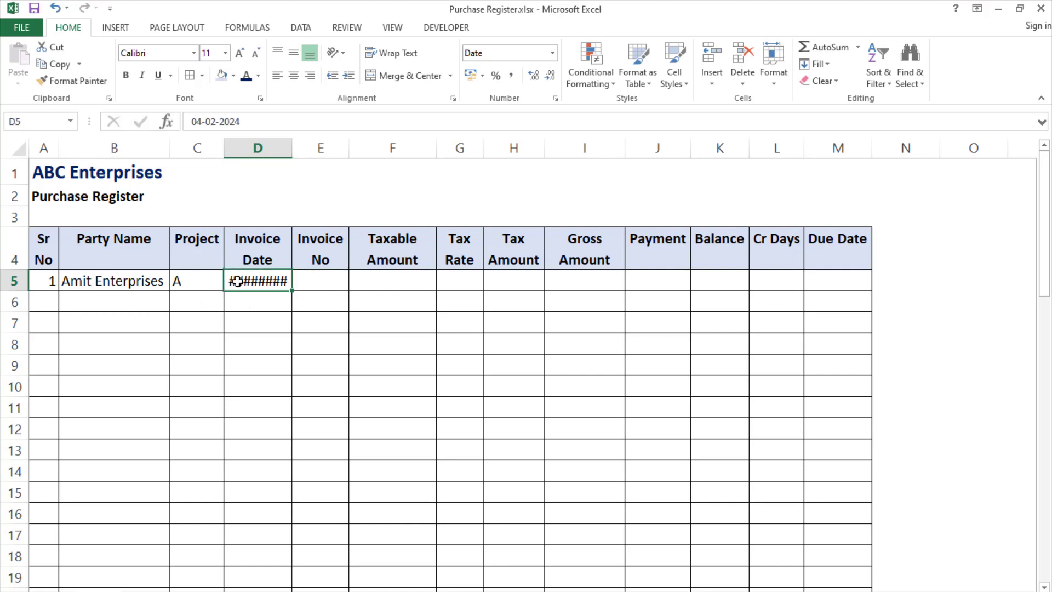
drag(293, 148, 303, 149)
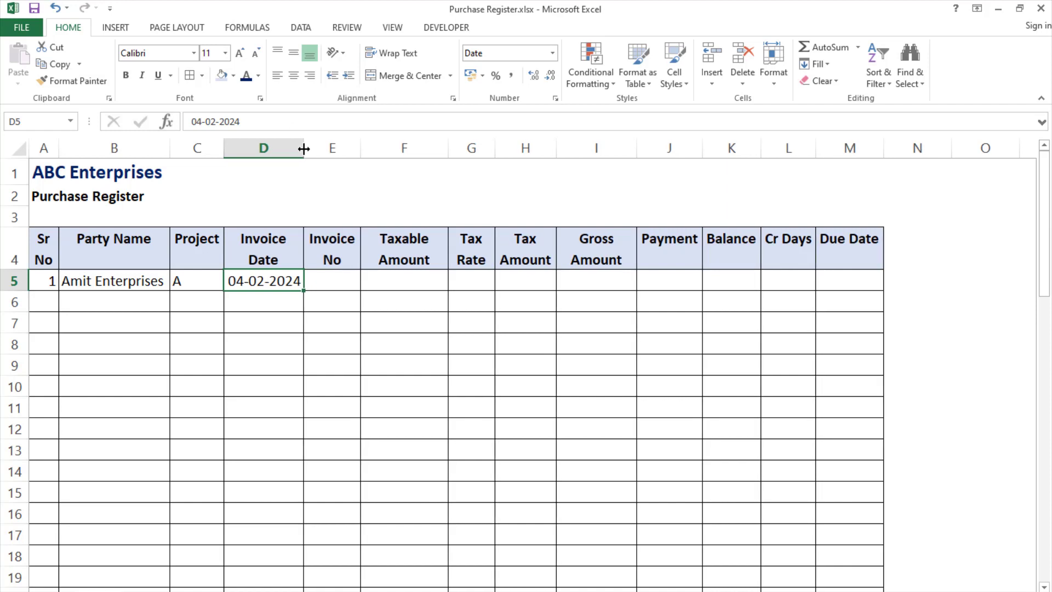
Enter 101 as the invoice number in E5.
click(340, 281)
text(101)
key(Return)
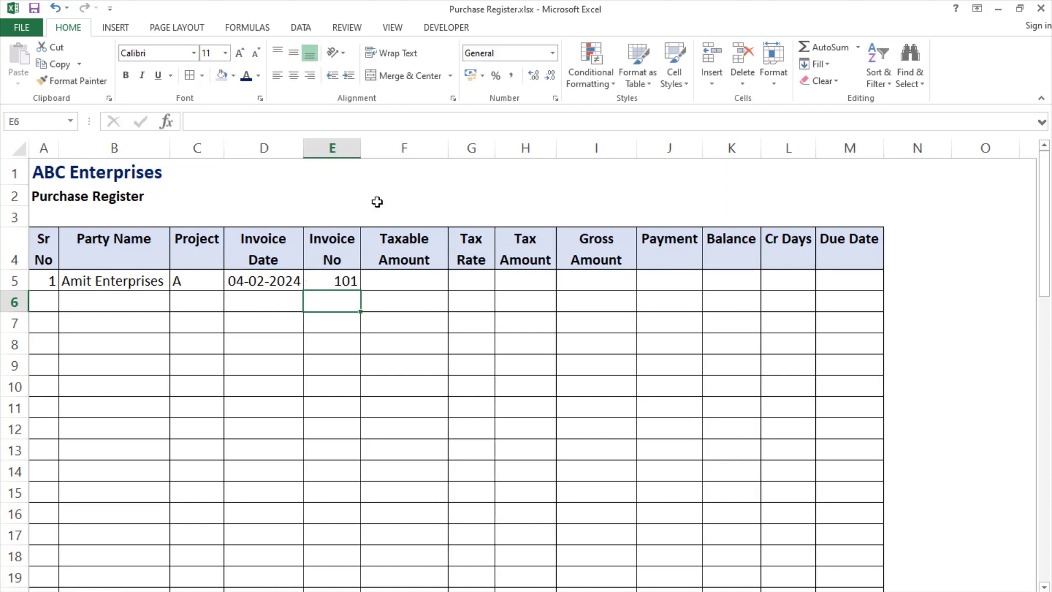
Centre the contents of the Invoice No column E and the Project column C.
click(341, 281)
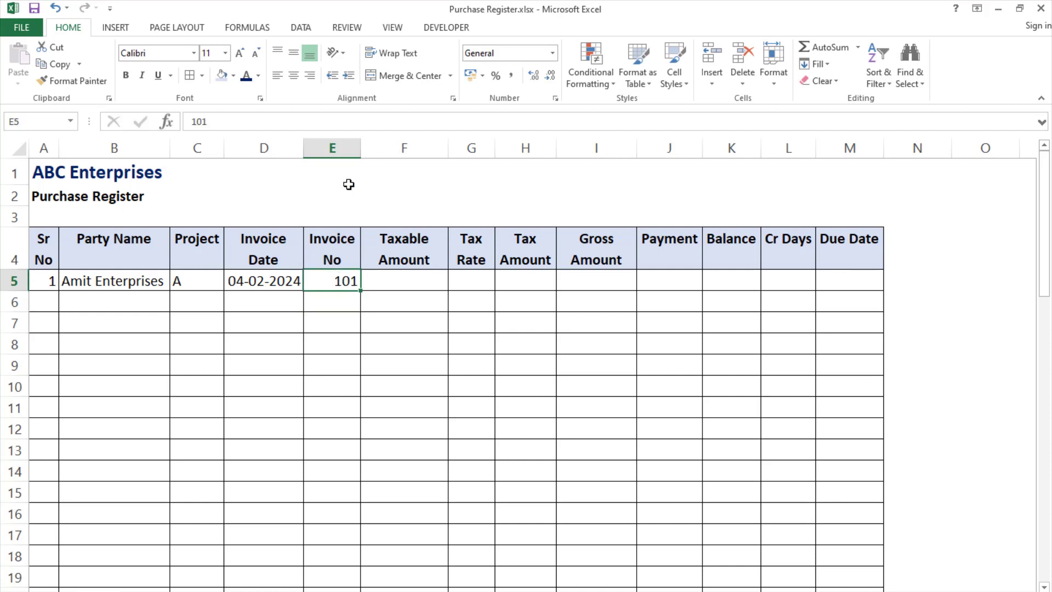
click(345, 148)
click(294, 75)
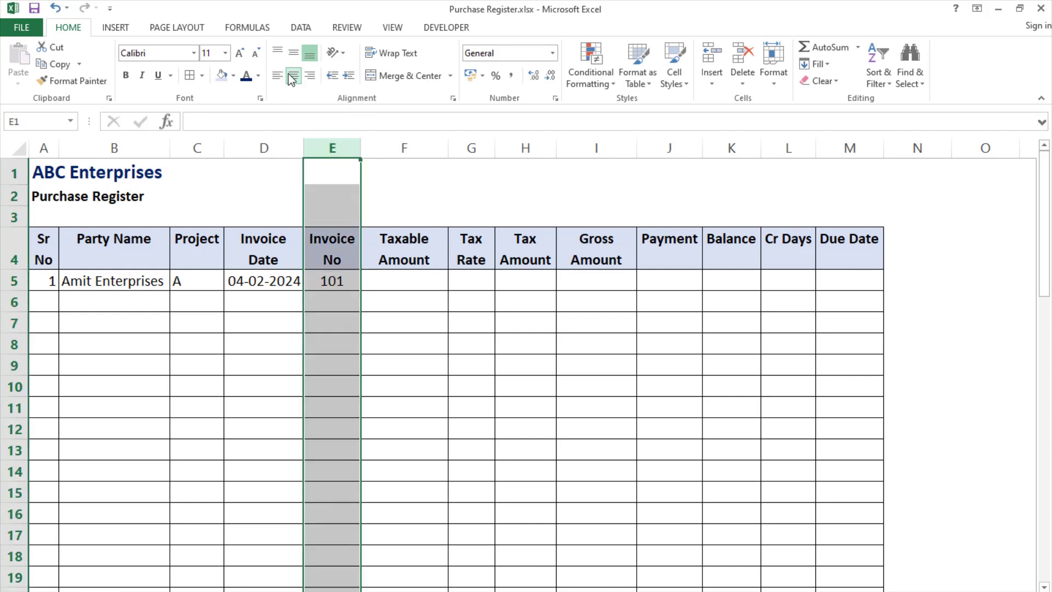
click(196, 148)
click(294, 75)
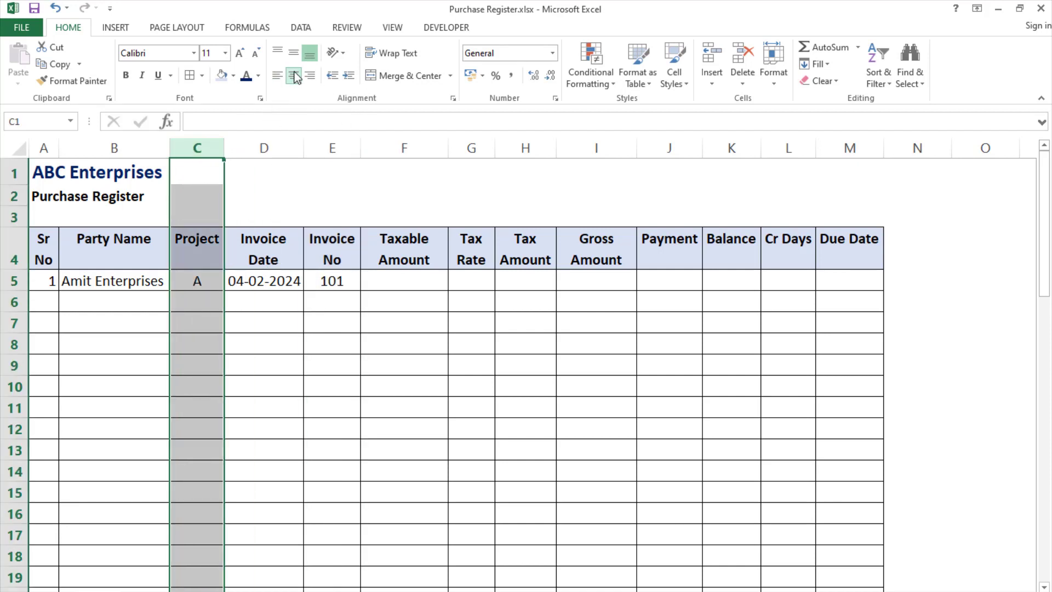
Enter a taxable amount of 10000 in F5 and a tax rate of 18 in G5.
click(390, 276)
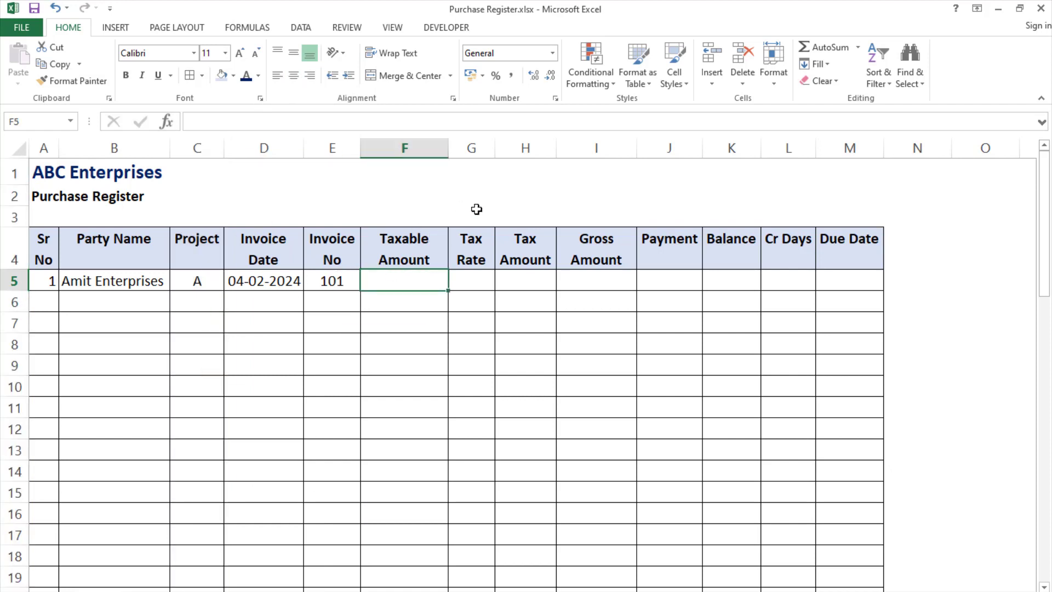
text(10000)
key(Tab)
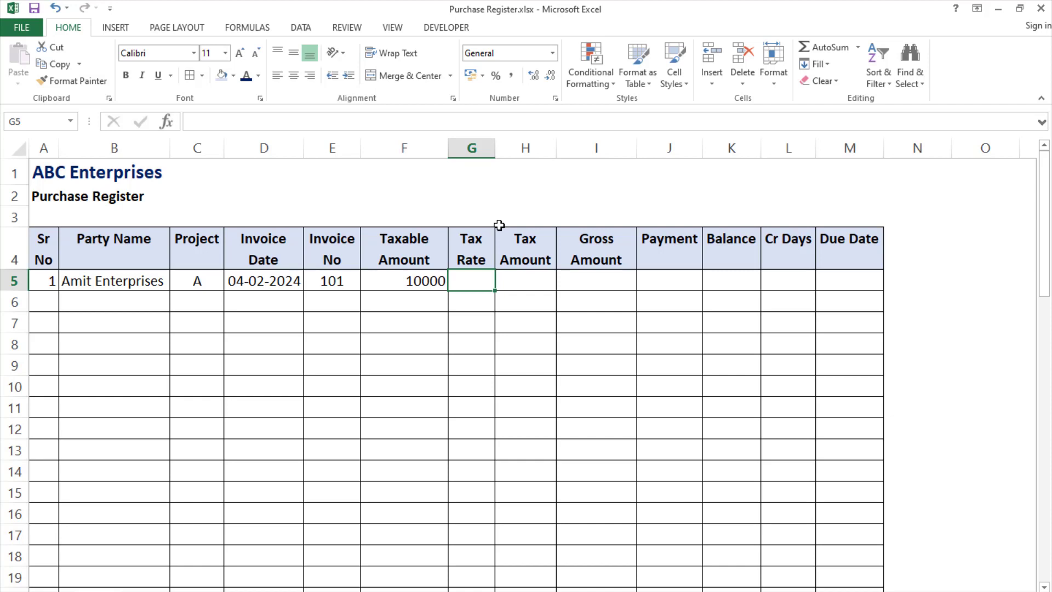
text(18)
key(Left)
key(Right)
Format the Tax Rate column G as a percentage and re-enter the rate in G5 as 18%.
click(471, 149)
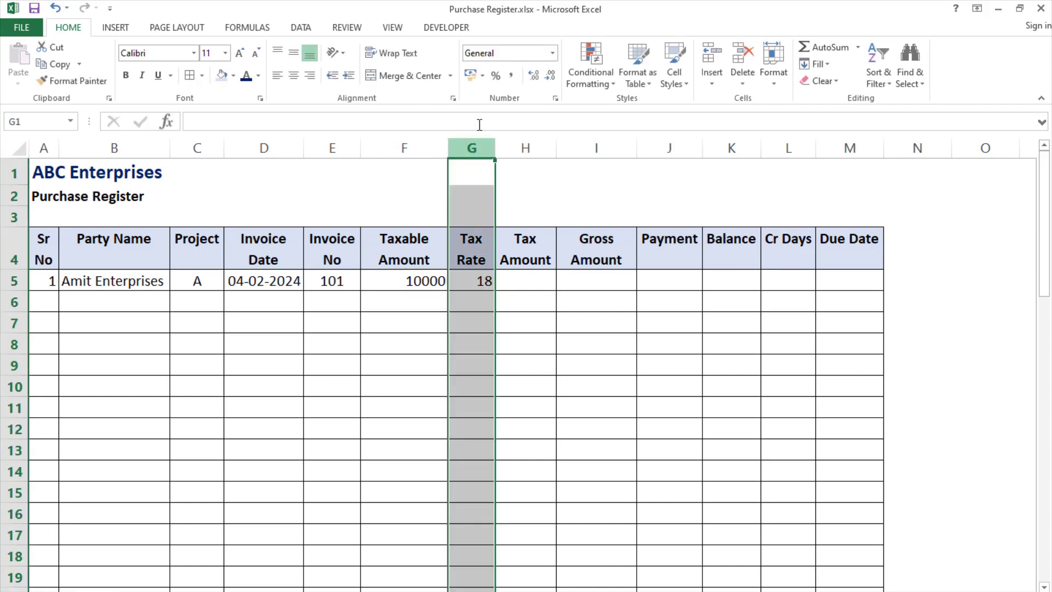
click(496, 76)
click(475, 280)
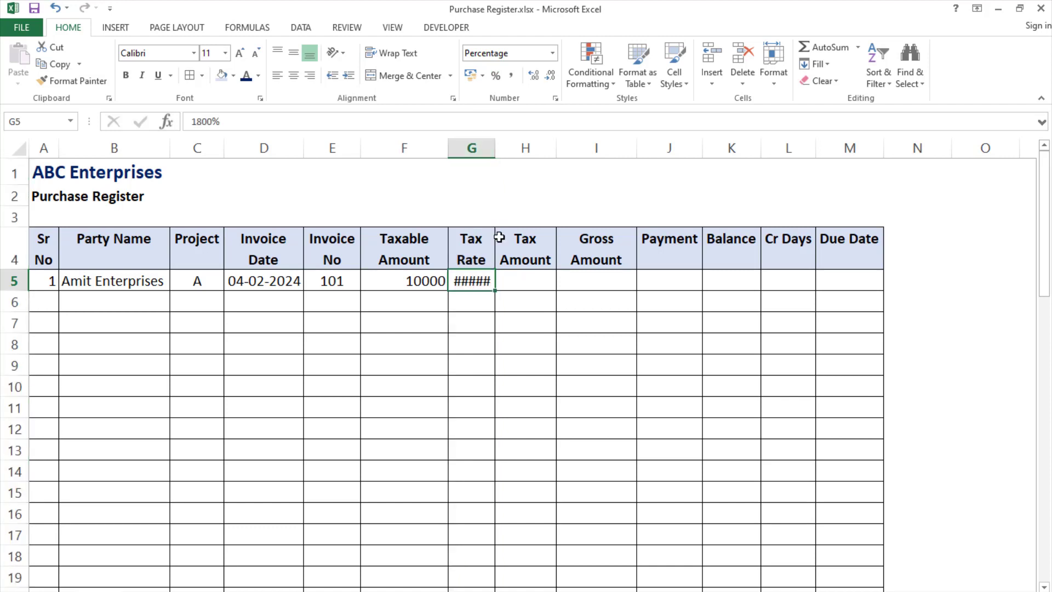
text(18)
key(Return)
key(Up)
Calculate the tax amount in H5 with the formula =F5*G5.
click(517, 285)
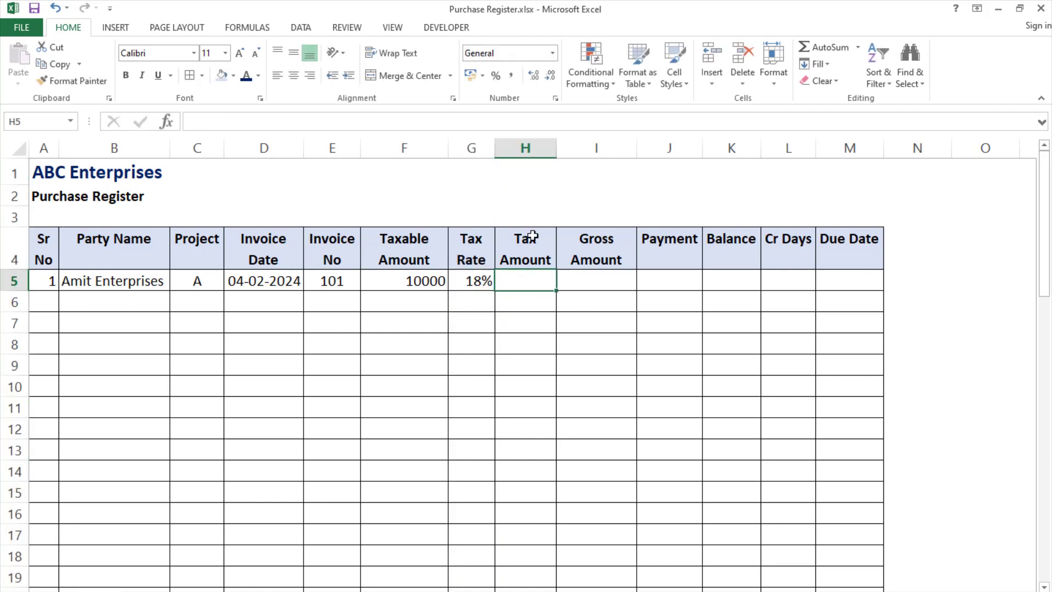
text(=)
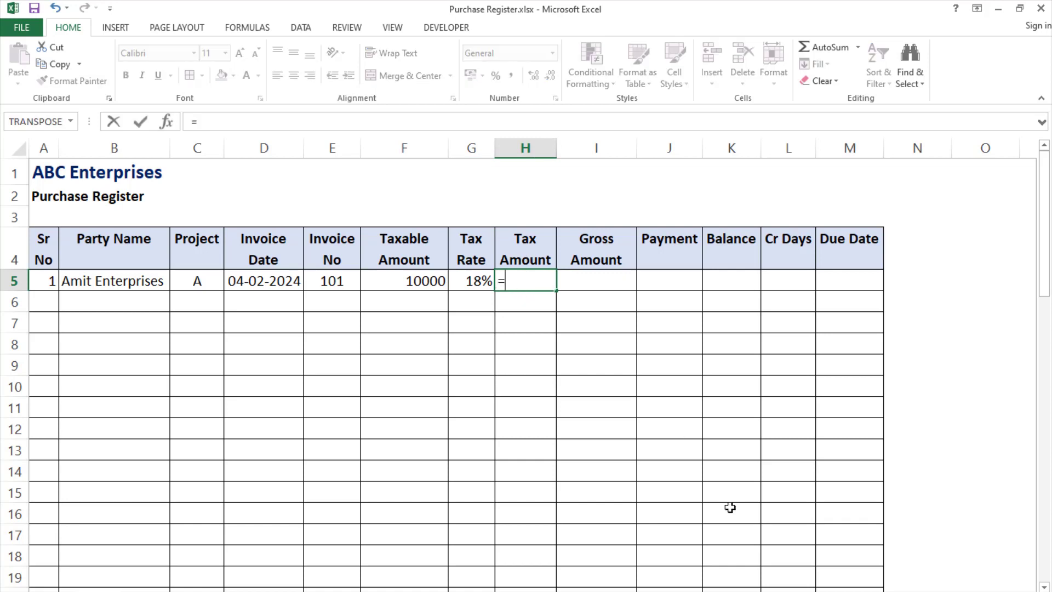
click(395, 280)
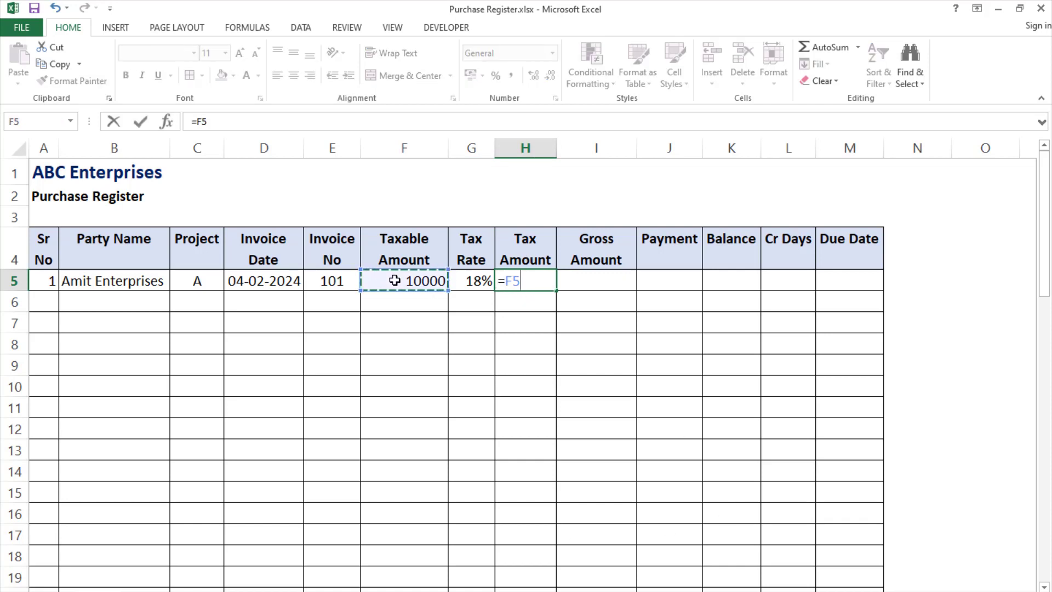
text(*)
click(478, 281)
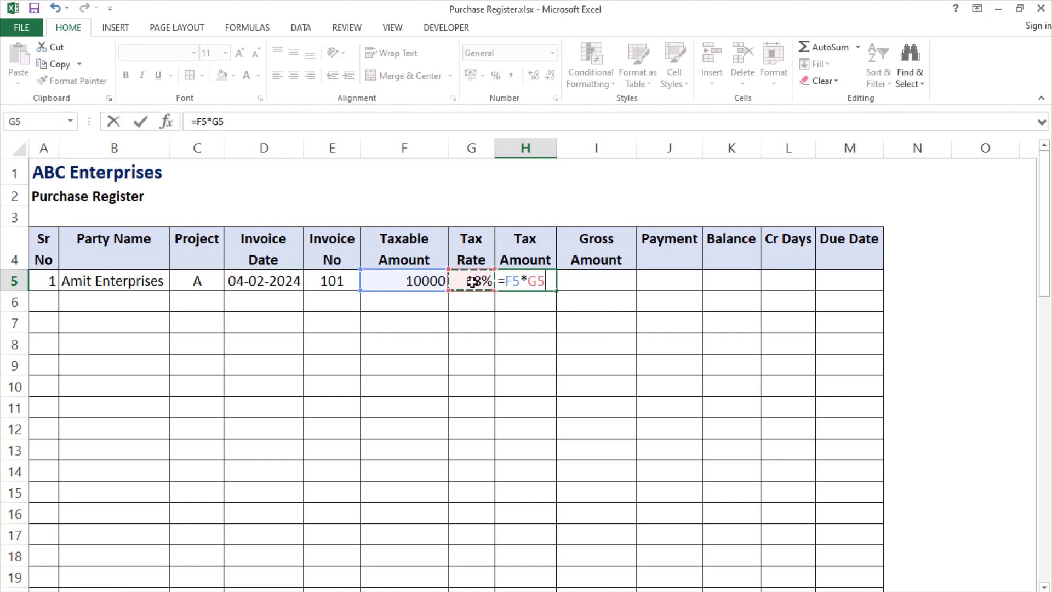
key(Return)
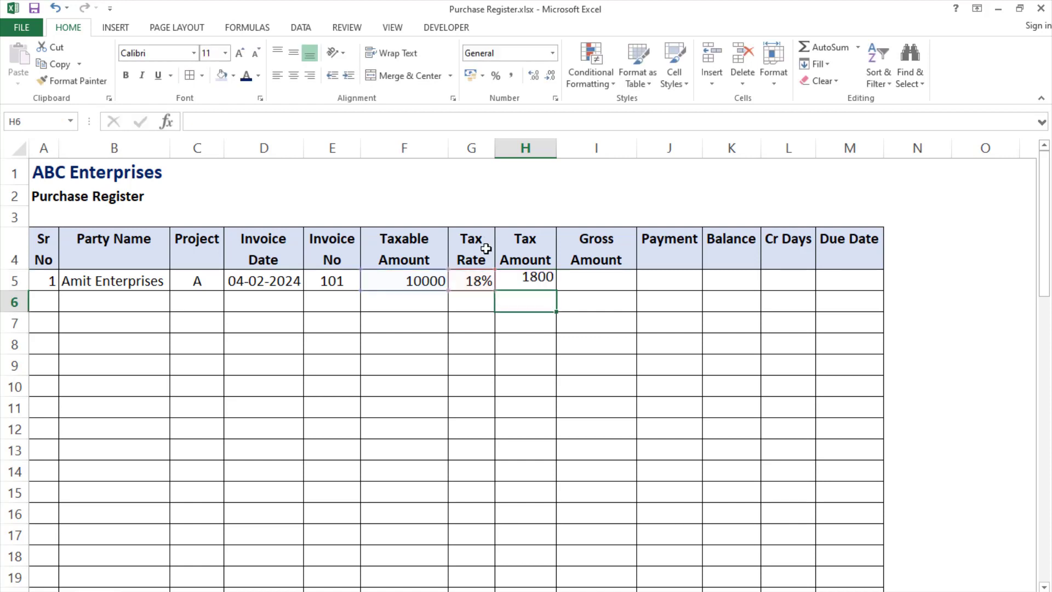
key(Up)
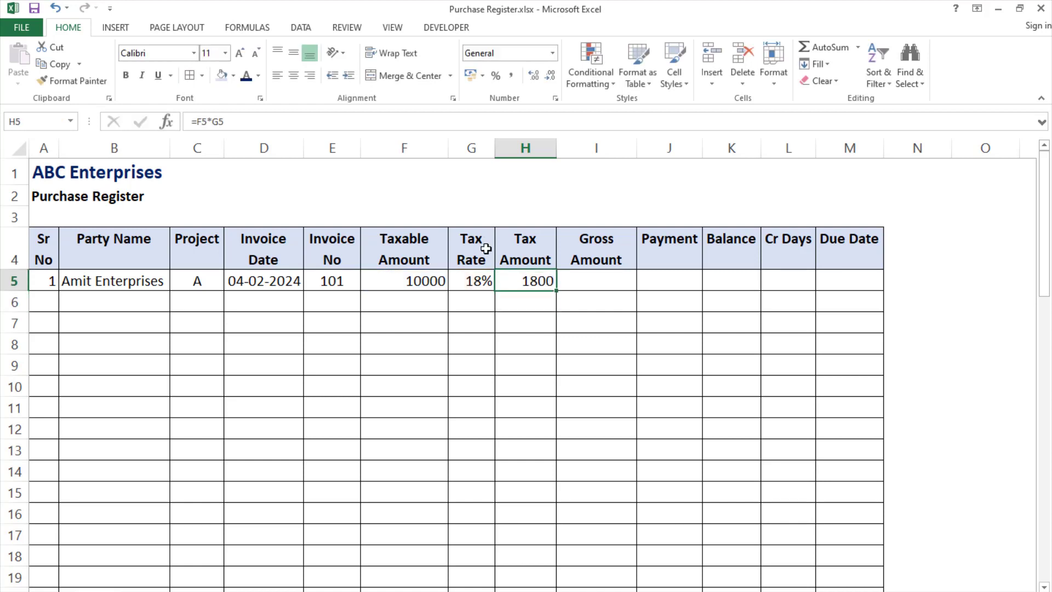
Calculate the gross amount in I5 with the formula =F5+H5.
key(Right)
text(=)
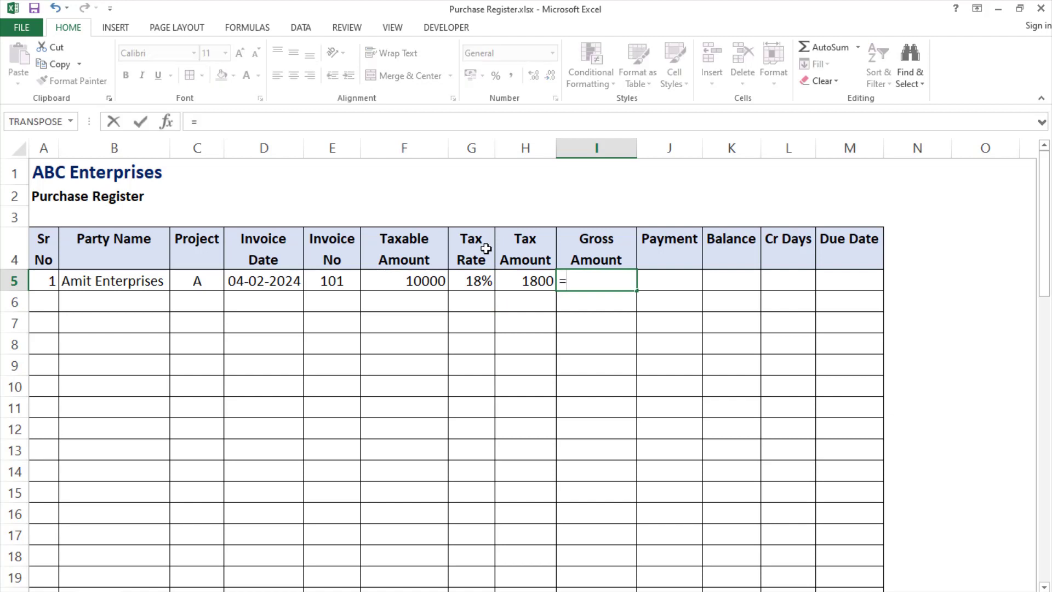
click(398, 286)
text(+)
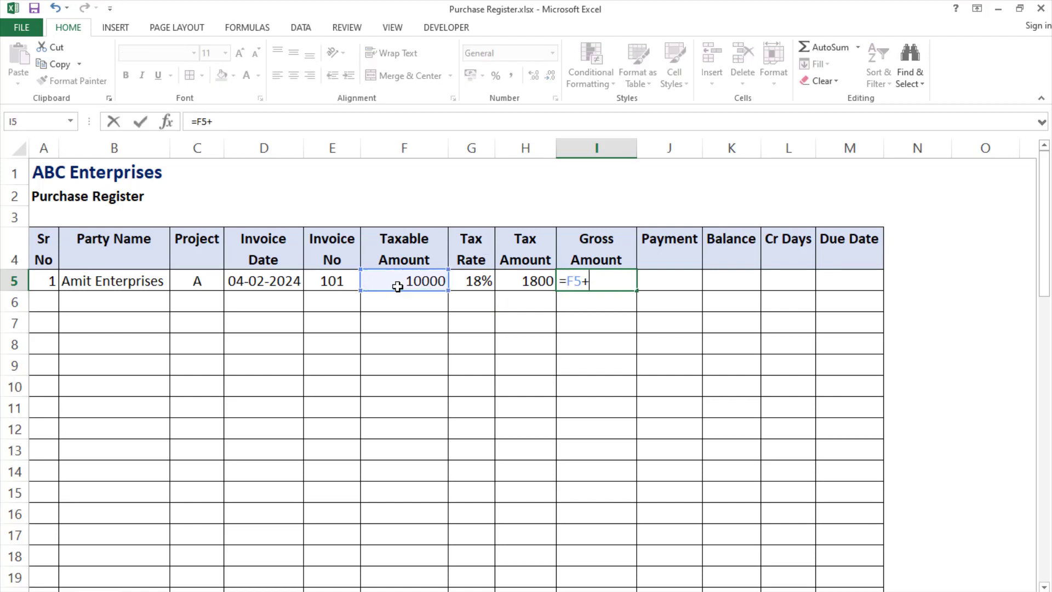
click(535, 274)
key(Return)
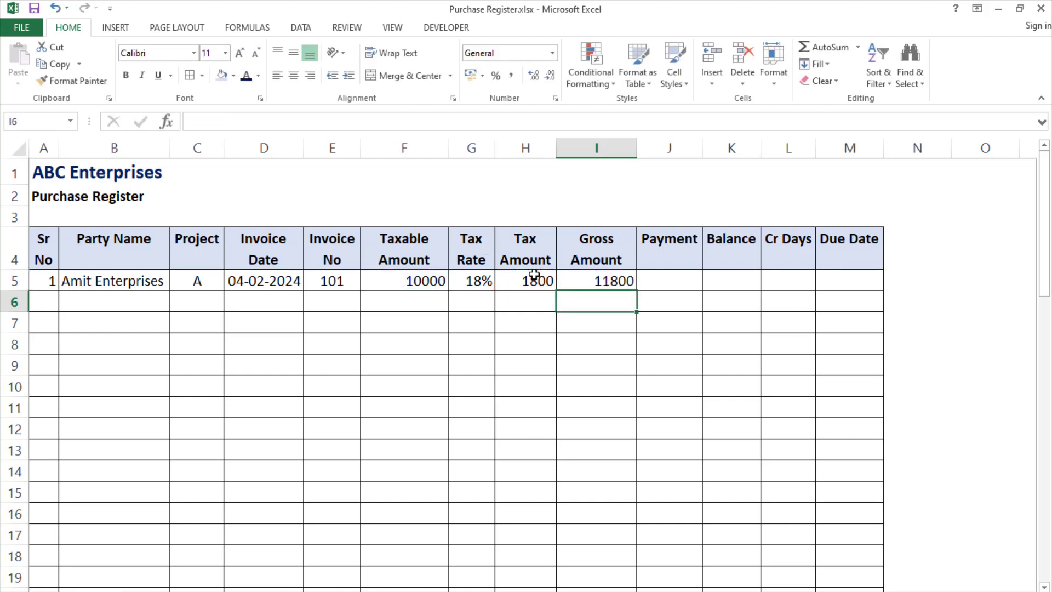
key(Up)
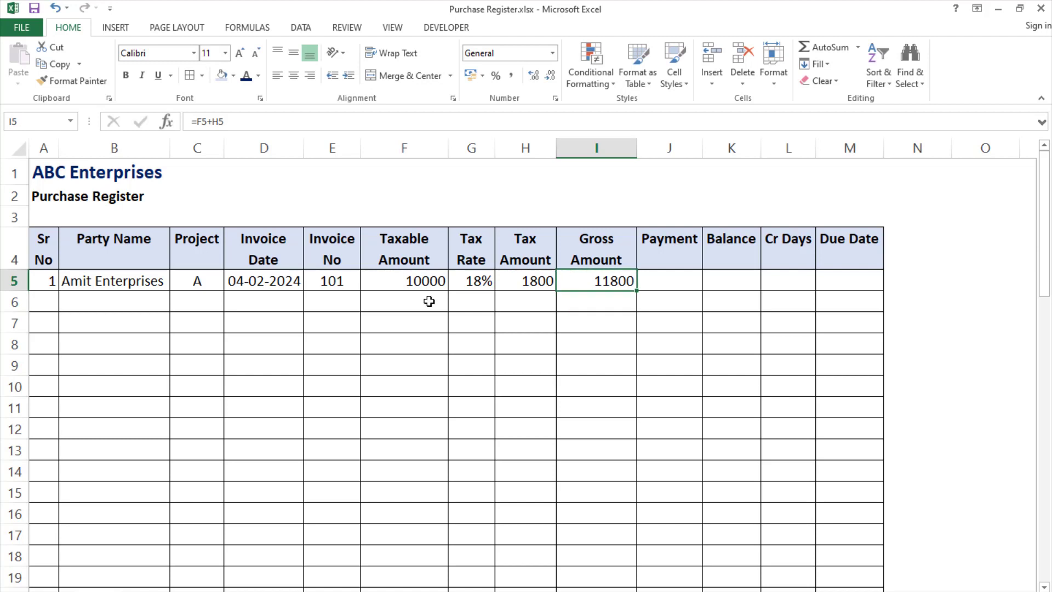
Move the Tax Rate column so it sits directly before the Taxable Amount column.
click(472, 146)
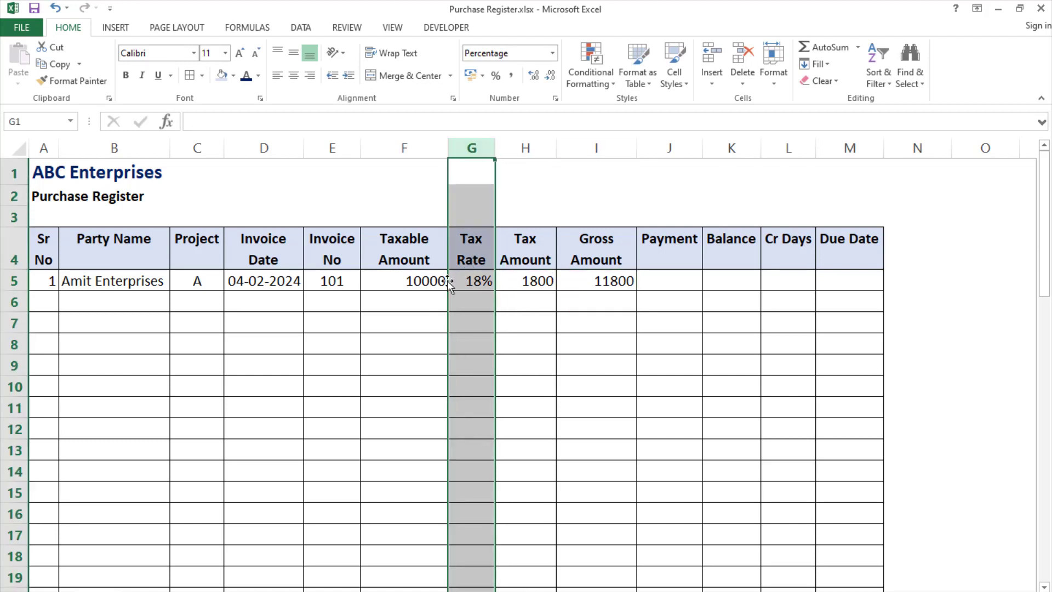
right_click(474, 147)
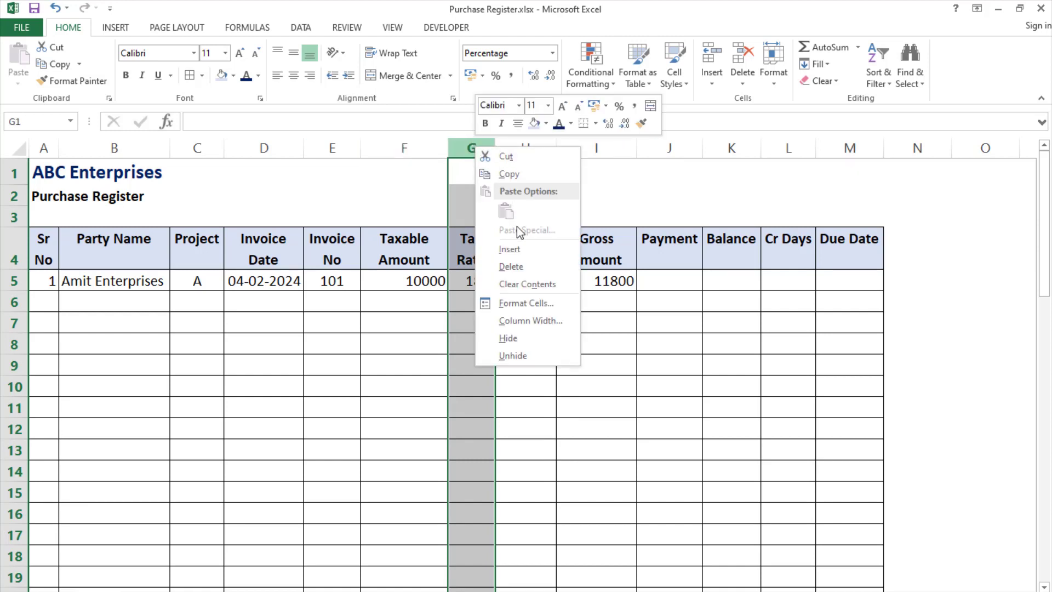
click(524, 175)
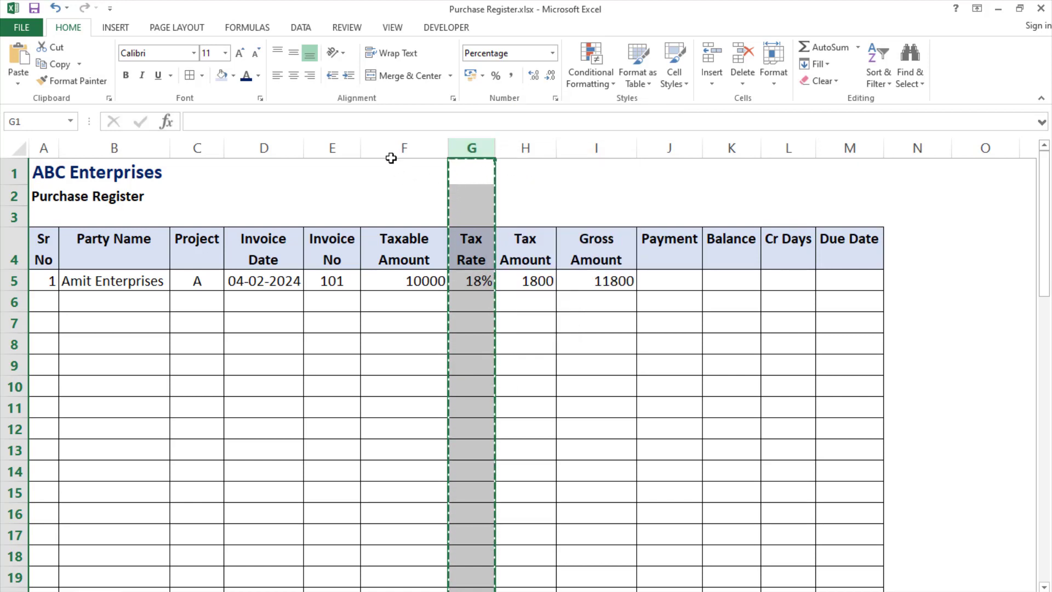
click(377, 146)
right_click(379, 144)
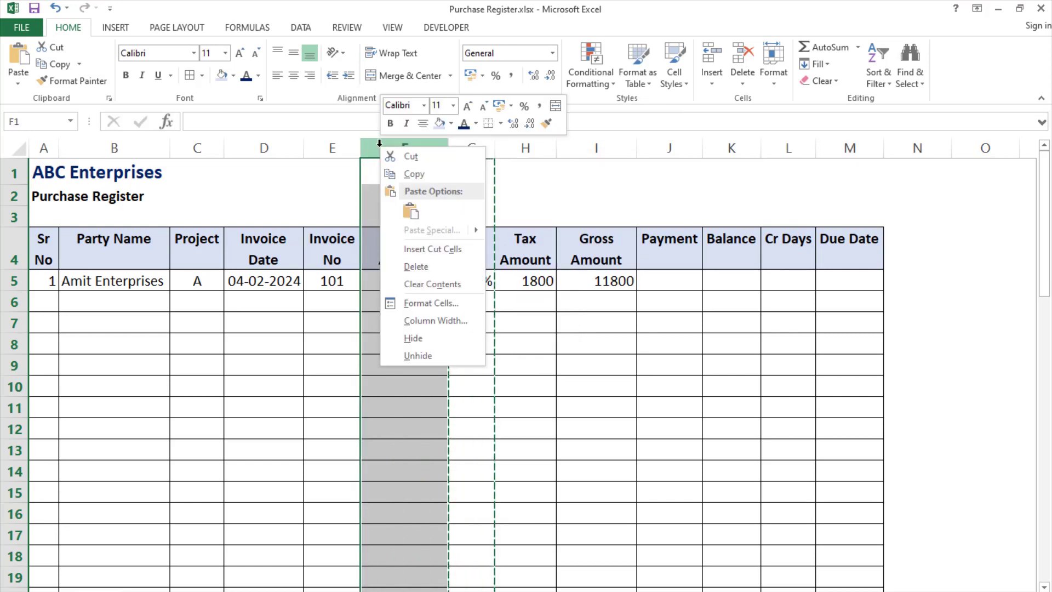
click(415, 250)
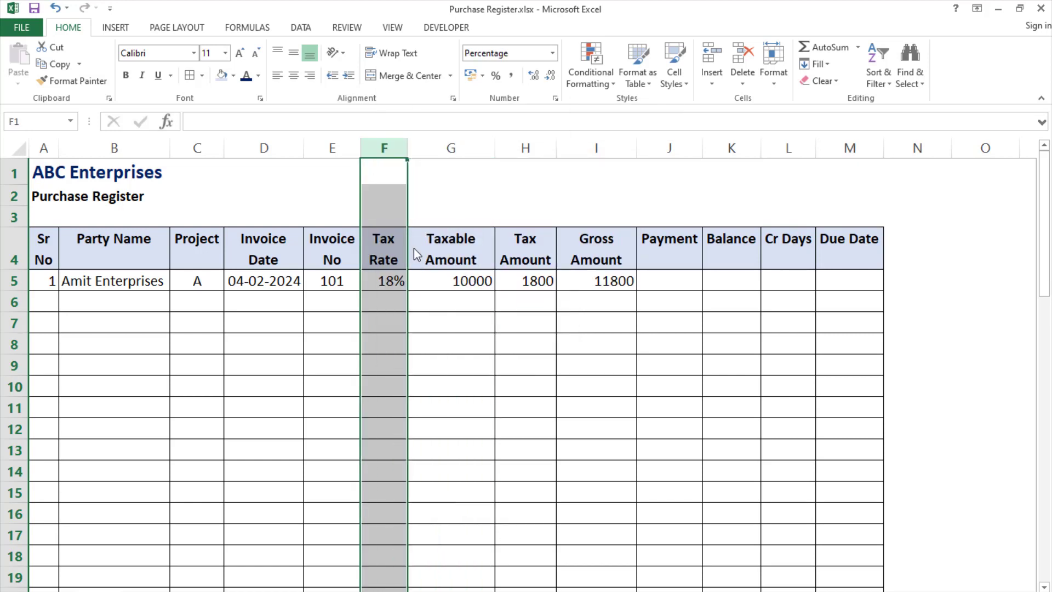
click(341, 254)
click(380, 251)
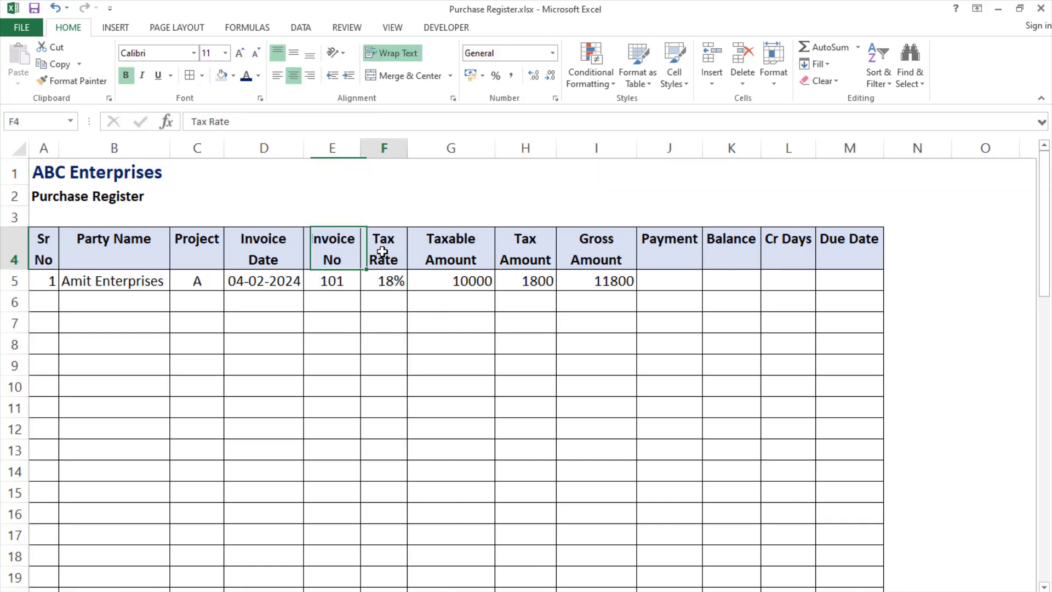
click(469, 250)
click(542, 261)
click(576, 262)
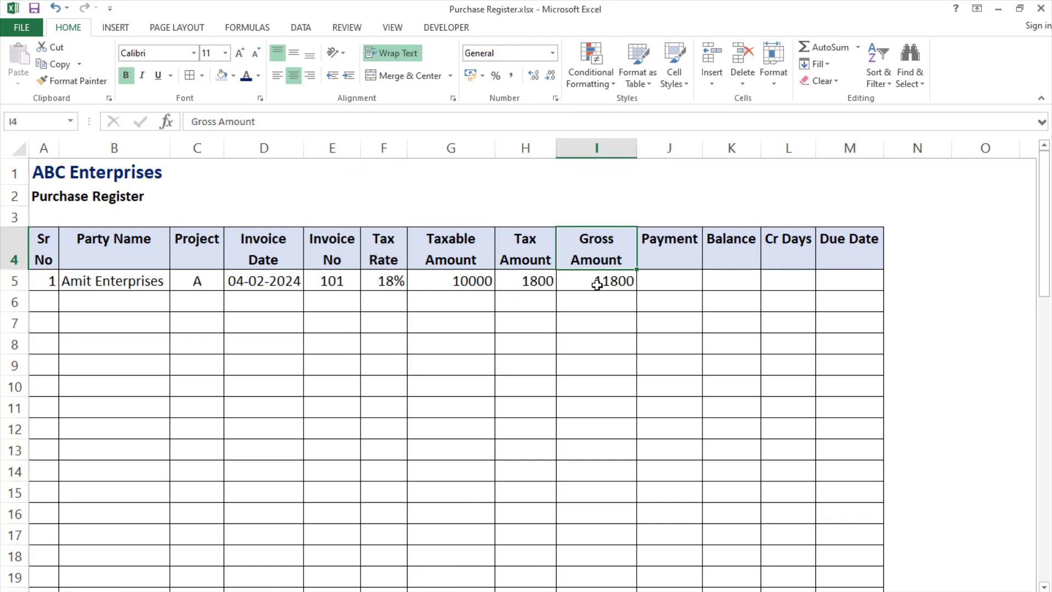
Enter a payment of 5000 in J5 for the first purchase entry.
drag(474, 281, 595, 281)
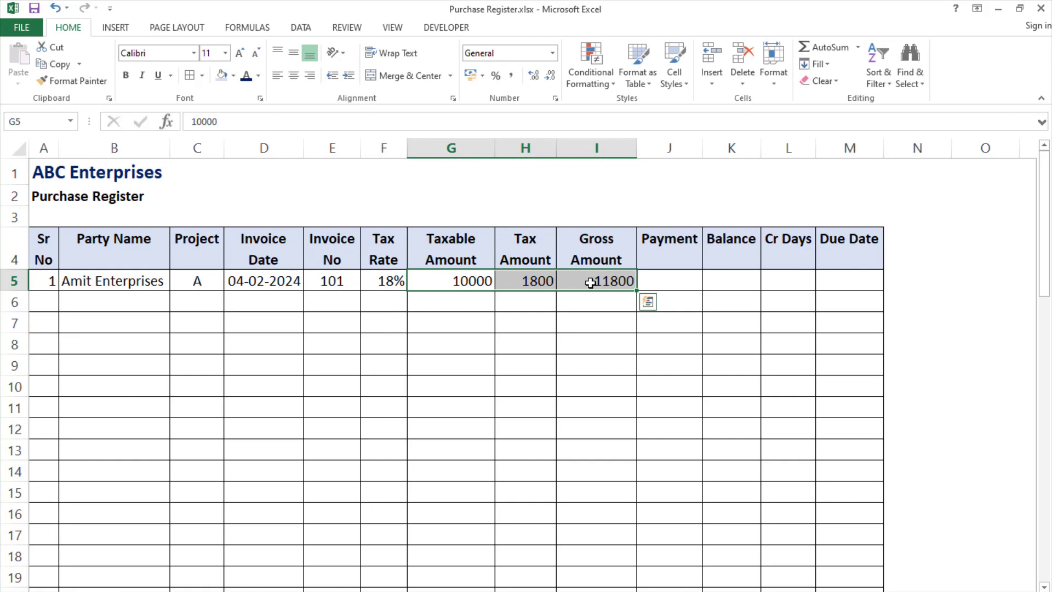
click(679, 286)
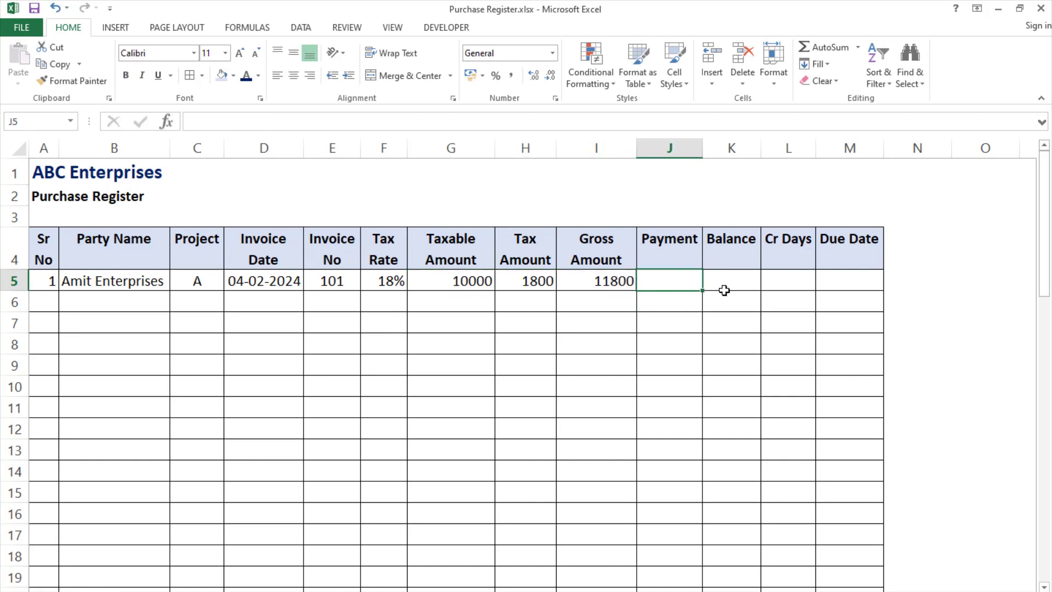
text(5000)
key(ctrl+Return)
Calculate the balance in K5 with the formula =I5-J5.
click(723, 290)
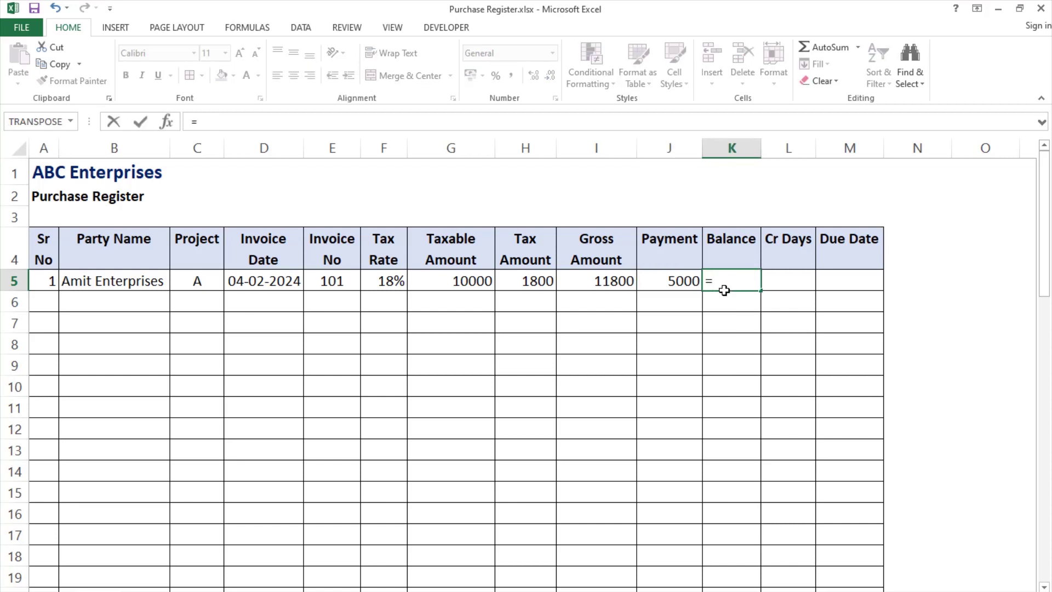
click(601, 280)
text(-)
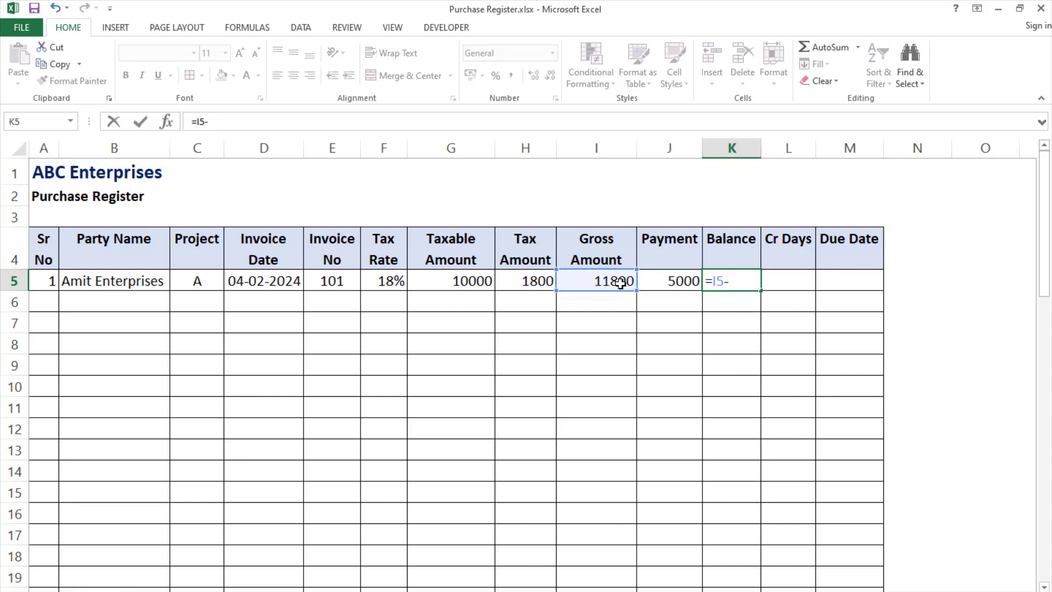
click(664, 284)
key(Return)
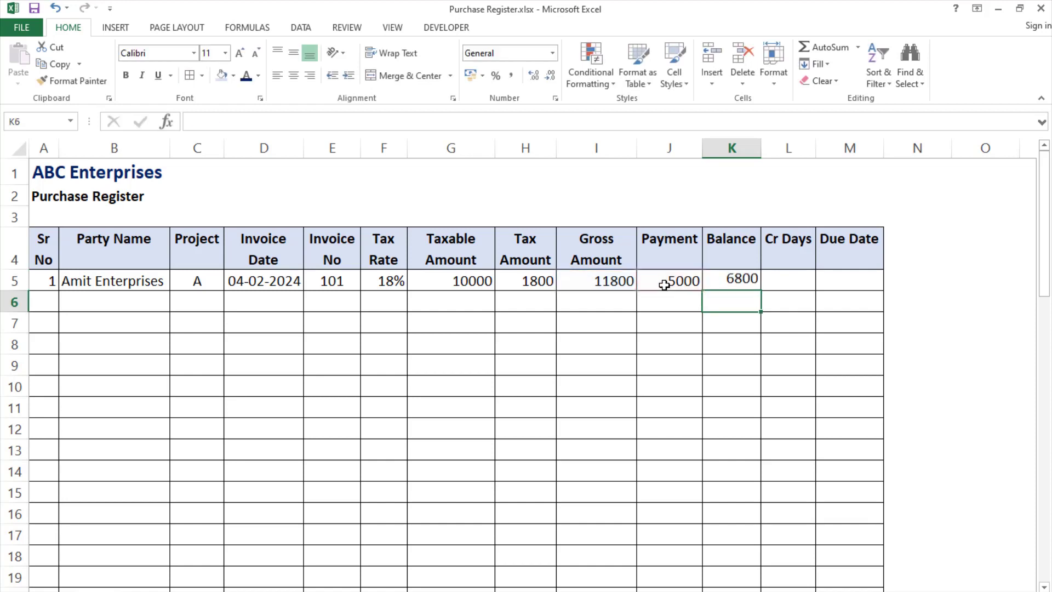
Enter 30 as the credit days in L5.
key(Up)
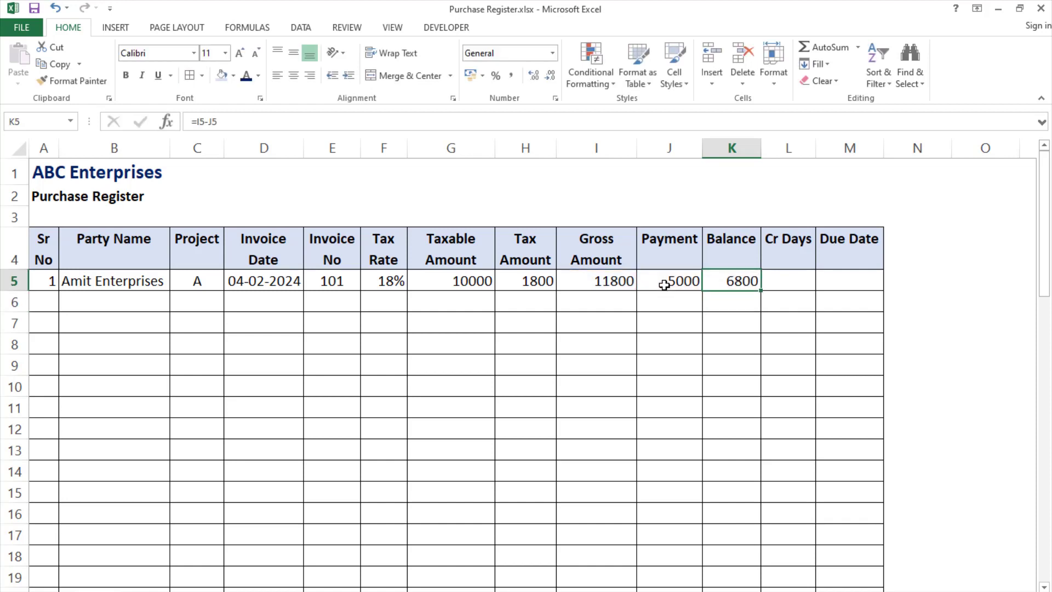
key(Right)
text(15)
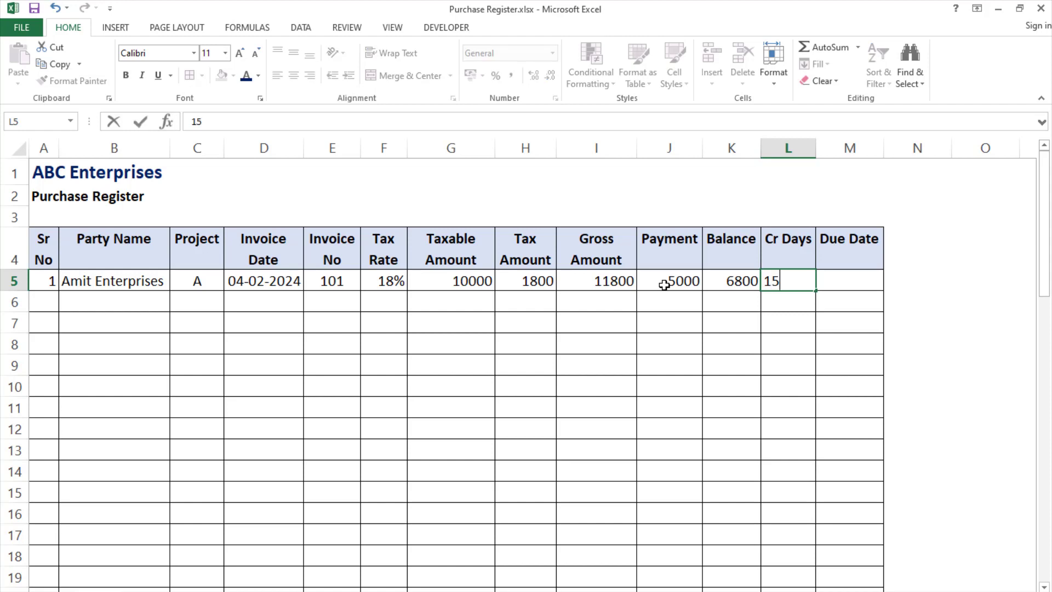
key(BackSpace)
key(BackSpace)
text(30)
key(Tab)
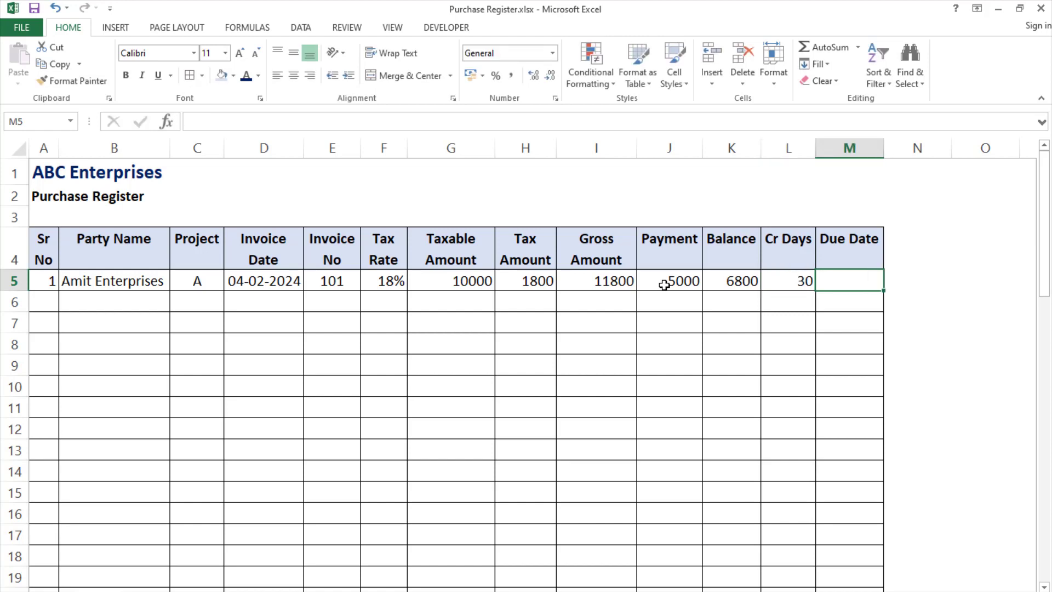
Calculate the due date in M5 with the formula =D5+L5.
text(=)
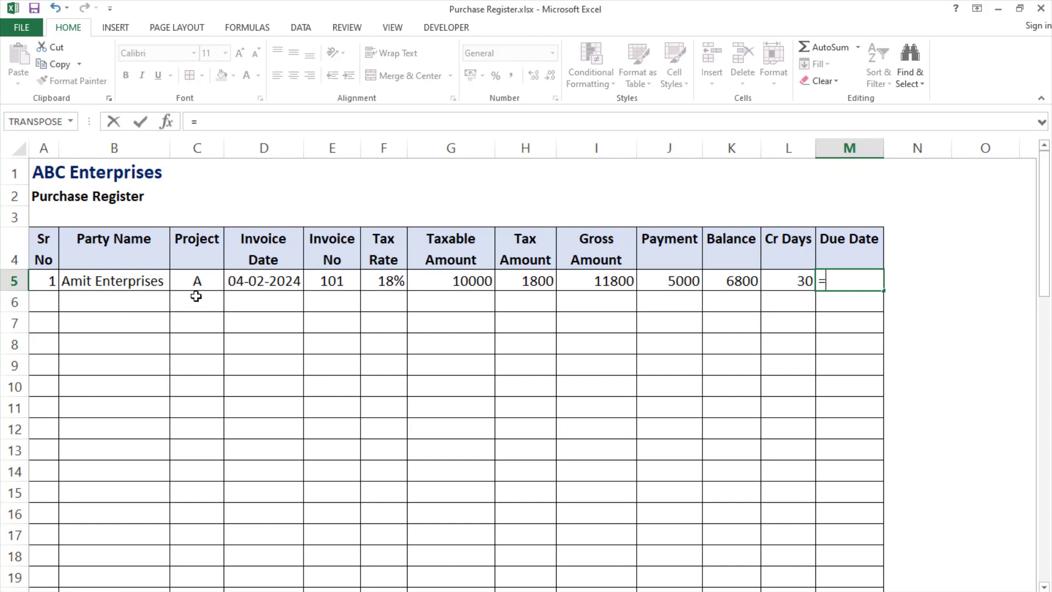
click(272, 278)
text(+)
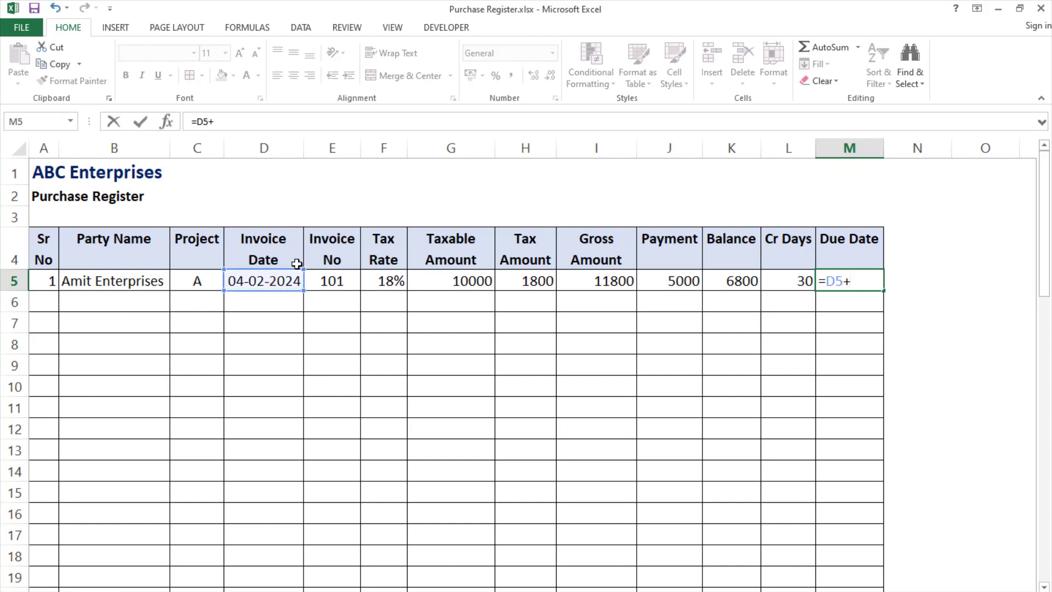
key(Left)
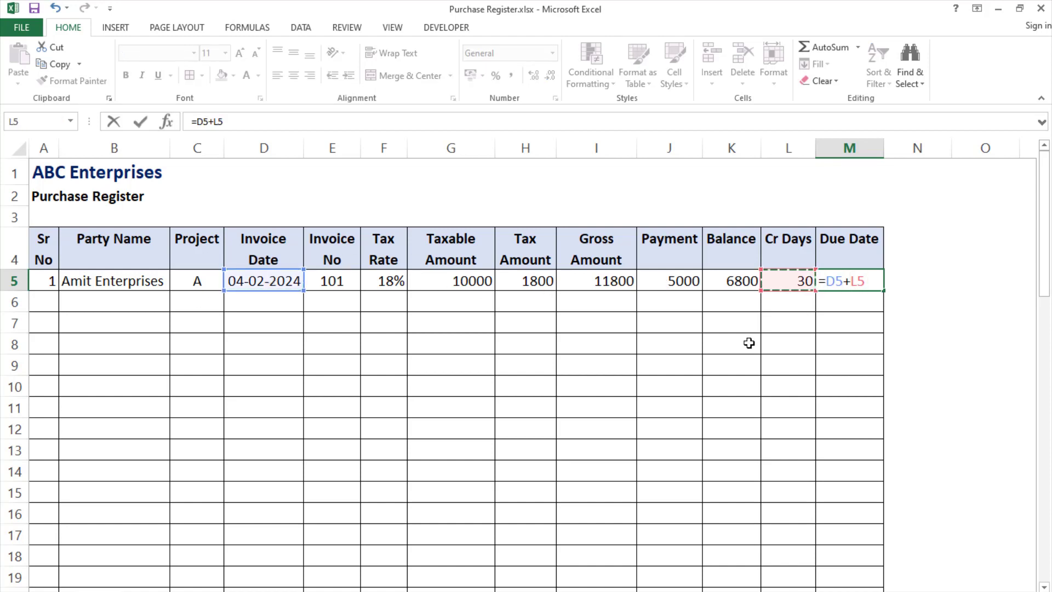
key(Return)
key(Up)
key(Right)
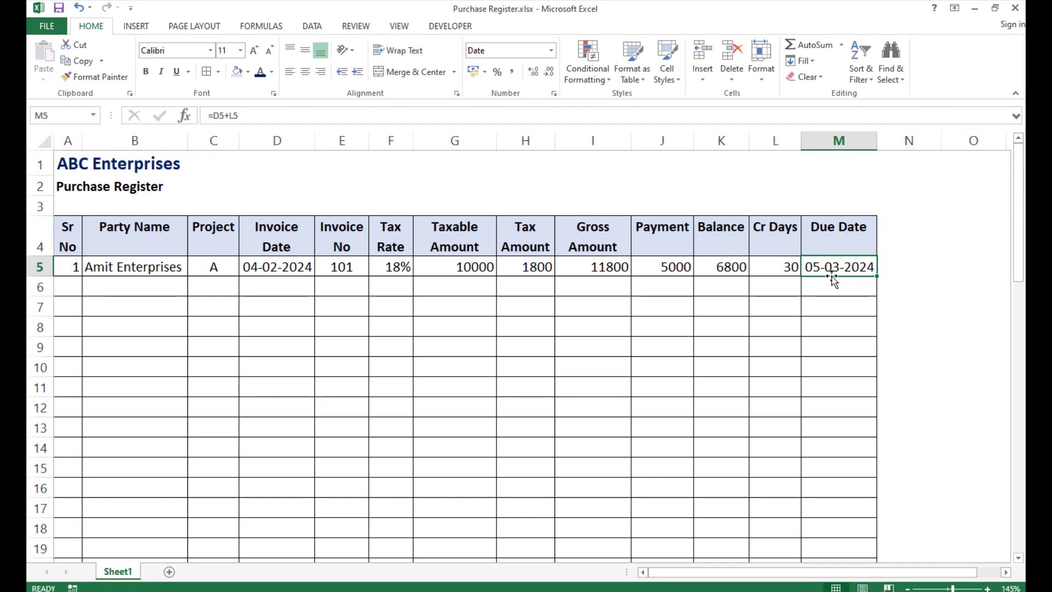
Center the Cr Days column and narrow it so its heading wraps onto two lines.
click(789, 142)
click(311, 77)
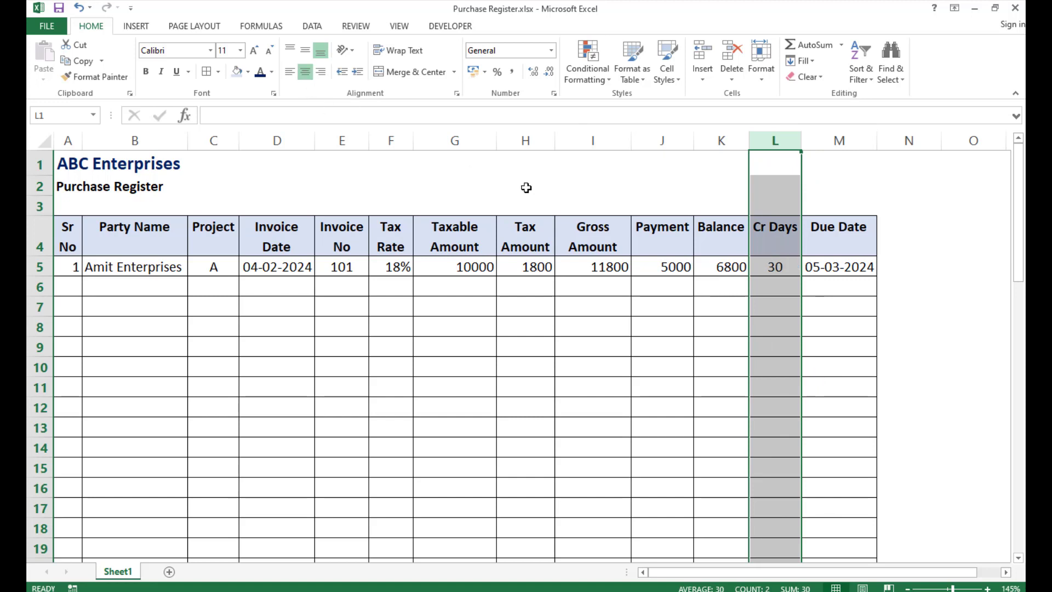
drag(801, 142, 788, 144)
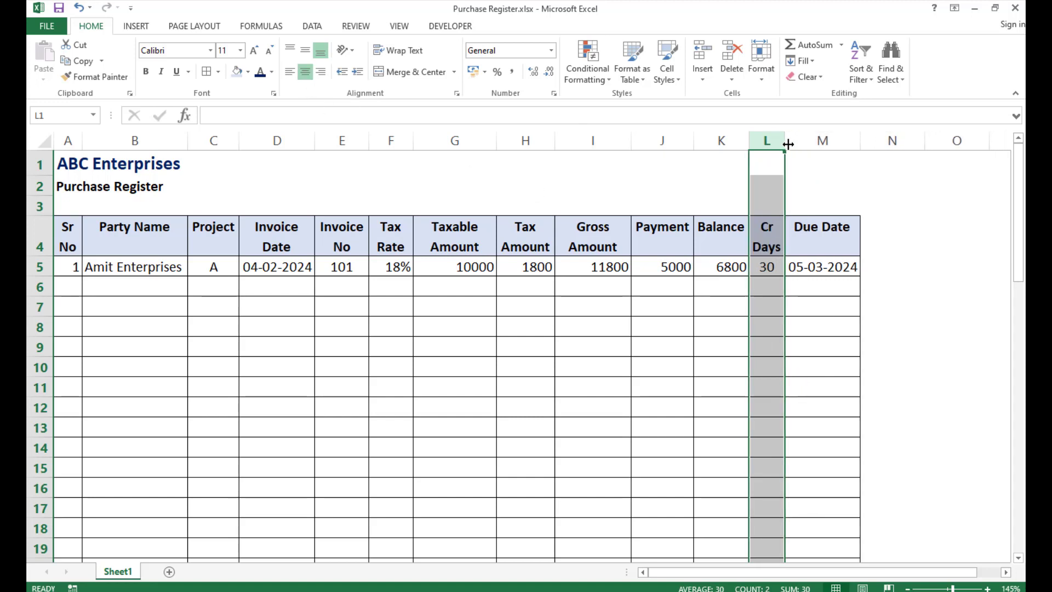
click(770, 281)
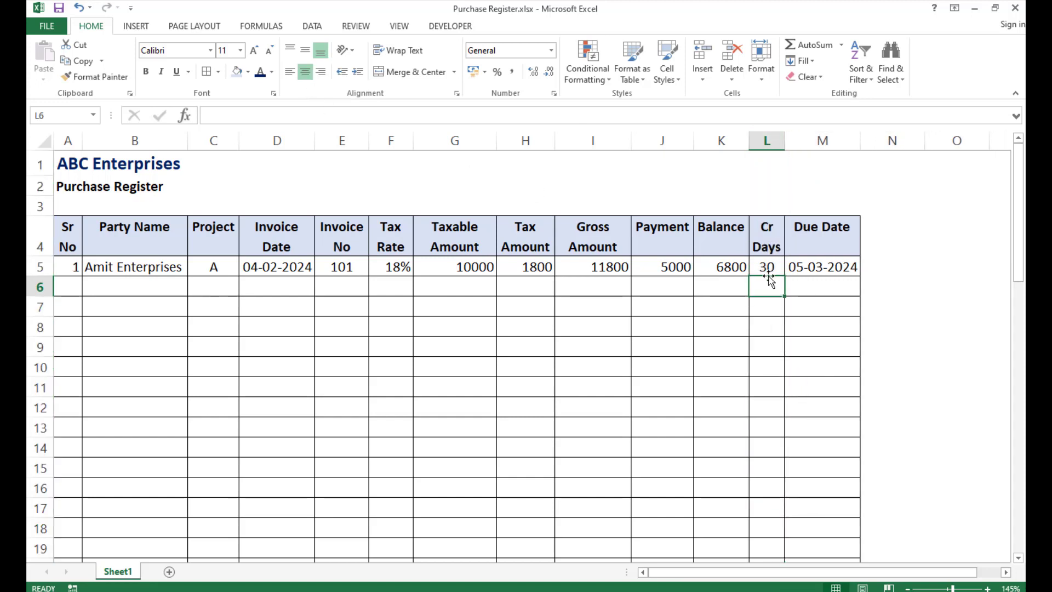
click(763, 307)
drag(768, 268, 768, 307)
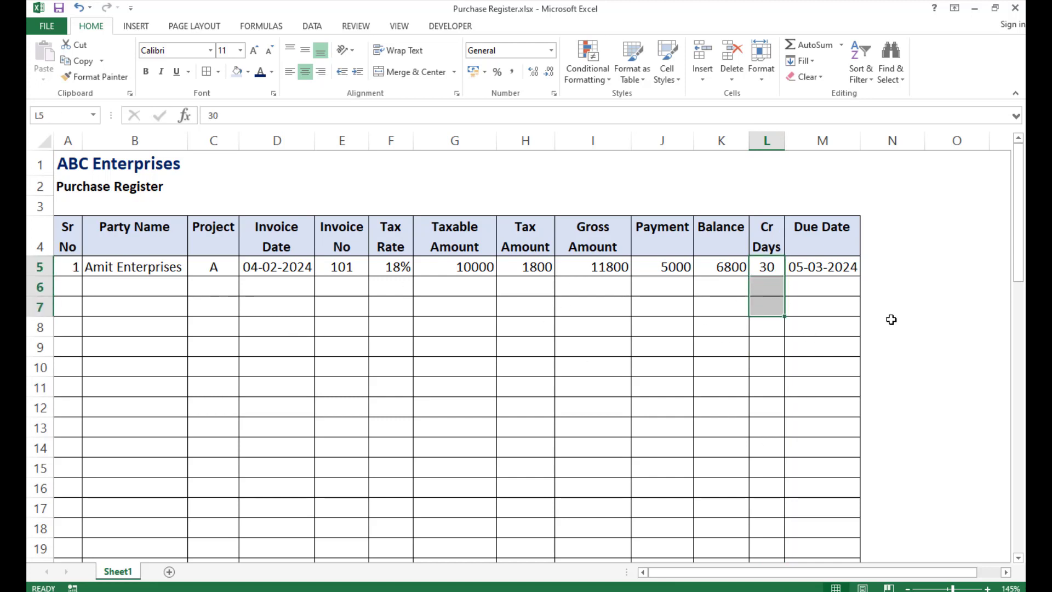
Insert a blank column before the Sr No column and narrow it to a slim margin.
click(68, 140)
right_click(68, 140)
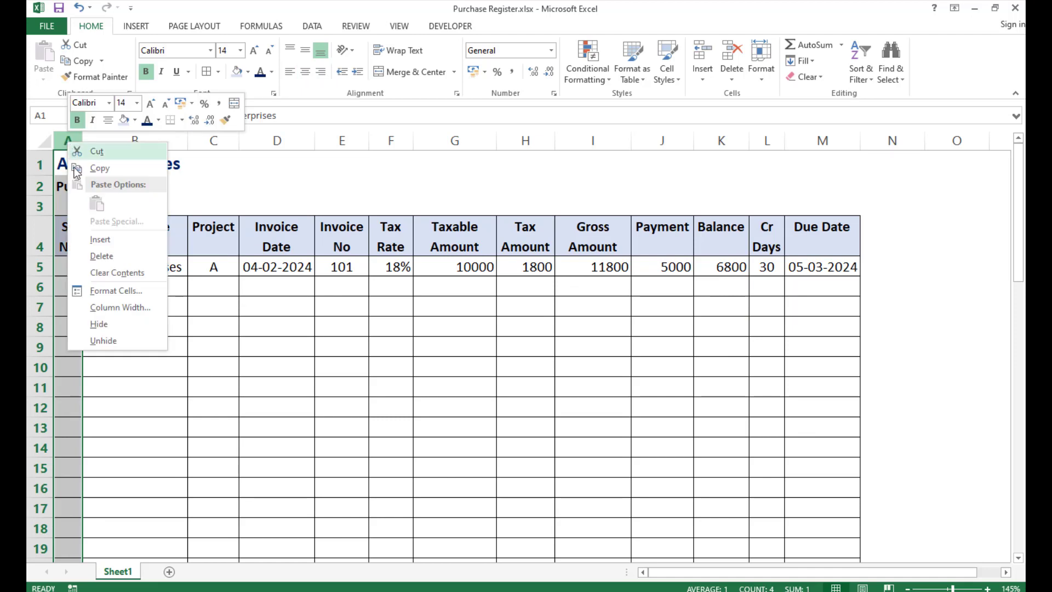
click(85, 239)
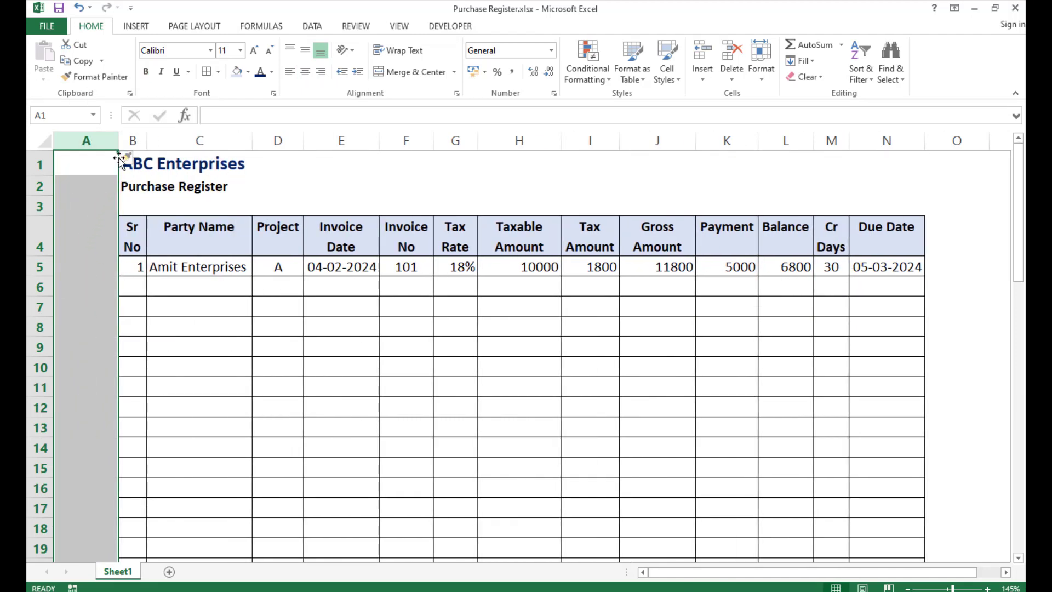
drag(117, 140, 80, 141)
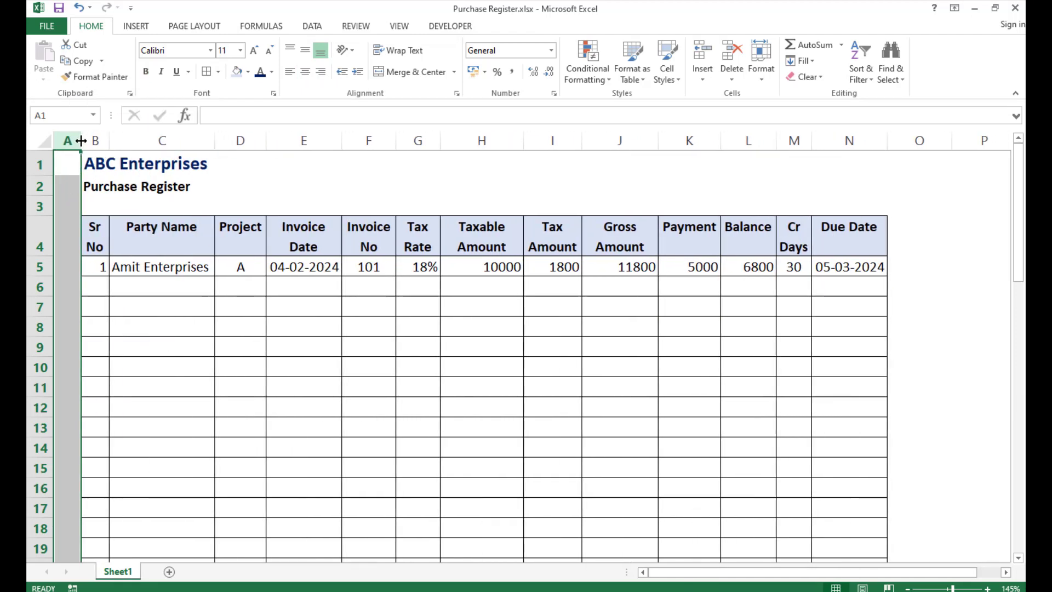
click(156, 239)
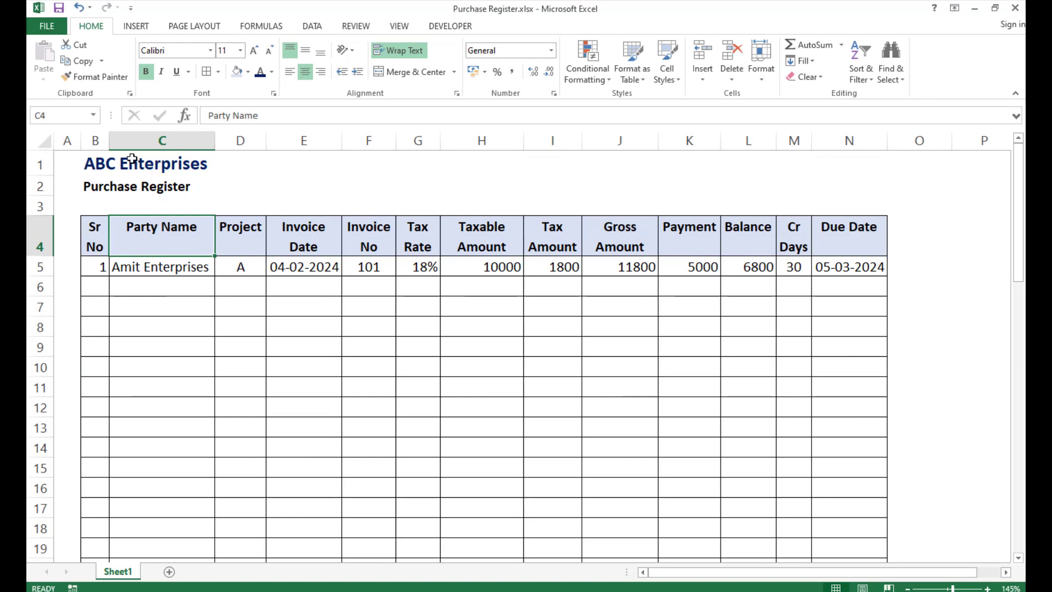
Delete the blank row 3 between the Purchase Register subtitle and the table headings.
click(153, 163)
right_click(40, 205)
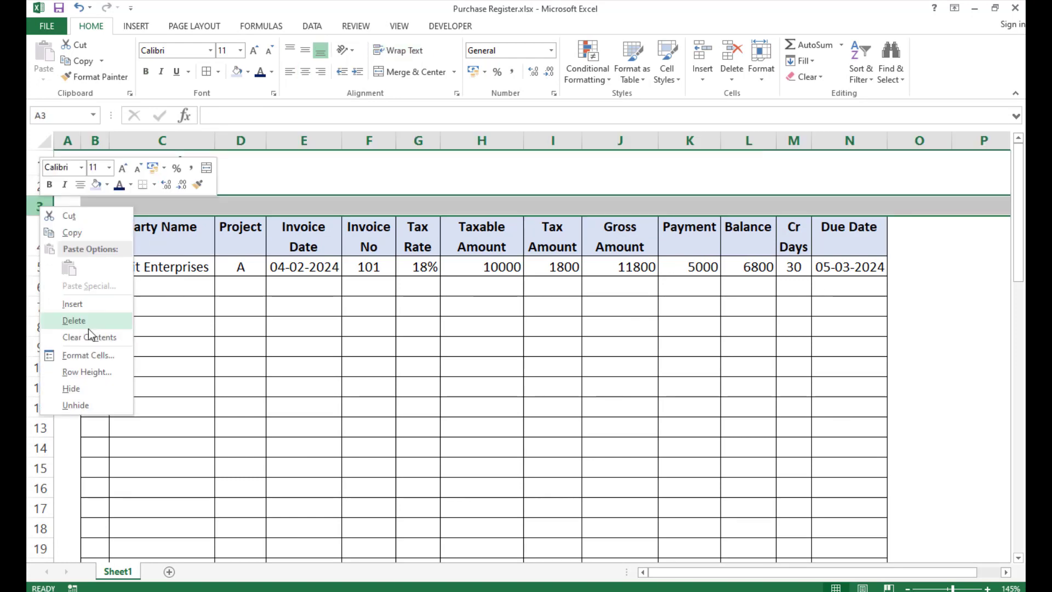
click(88, 328)
click(95, 222)
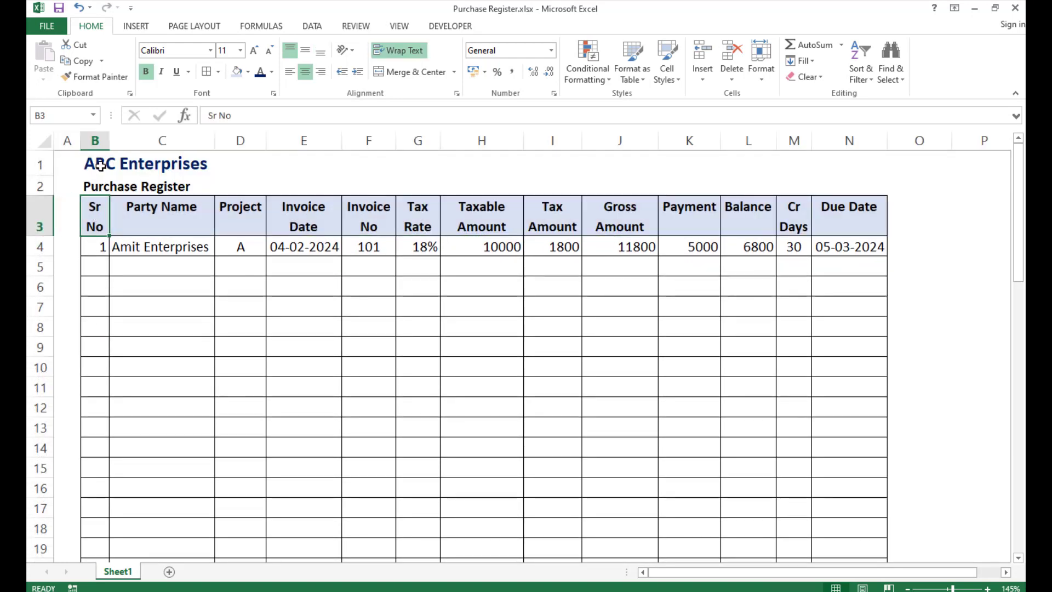
Insert a blank row above the ABC Enterprises title and reduce its height to about half.
click(38, 167)
right_click(37, 169)
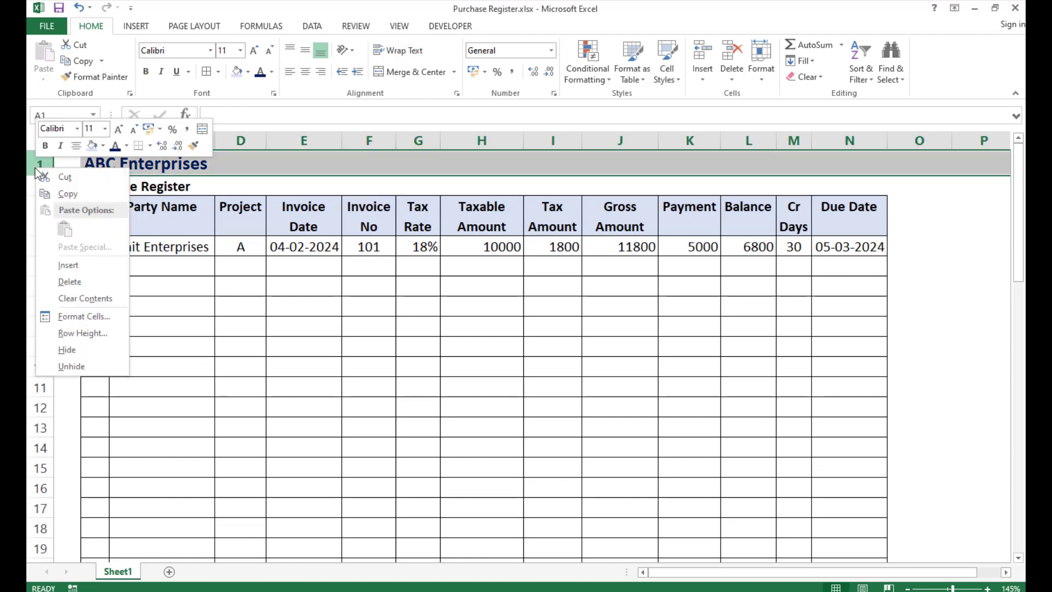
click(67, 265)
click(91, 160)
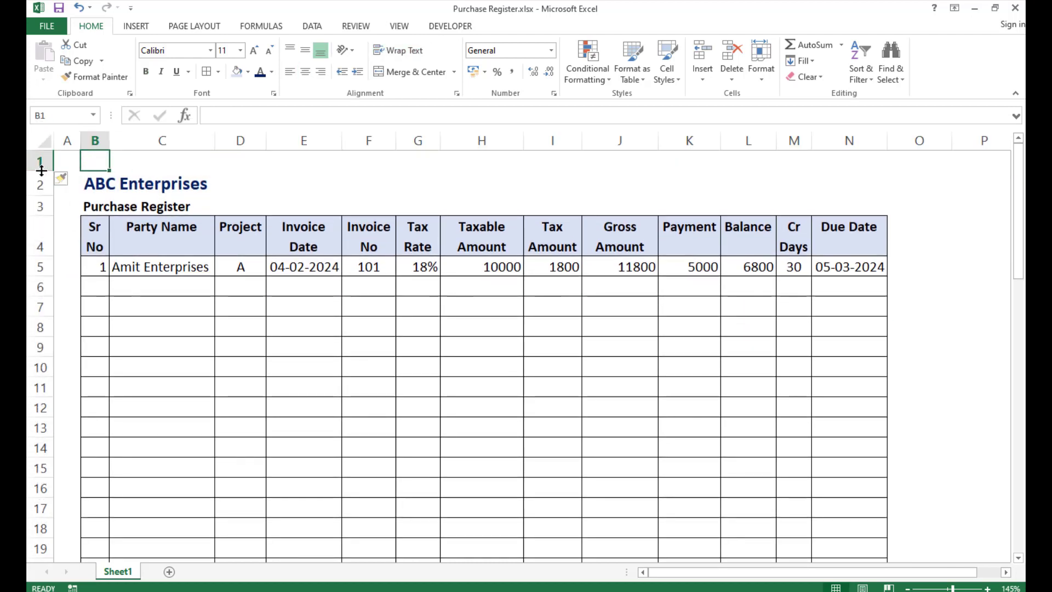
drag(41, 171, 43, 163)
click(225, 175)
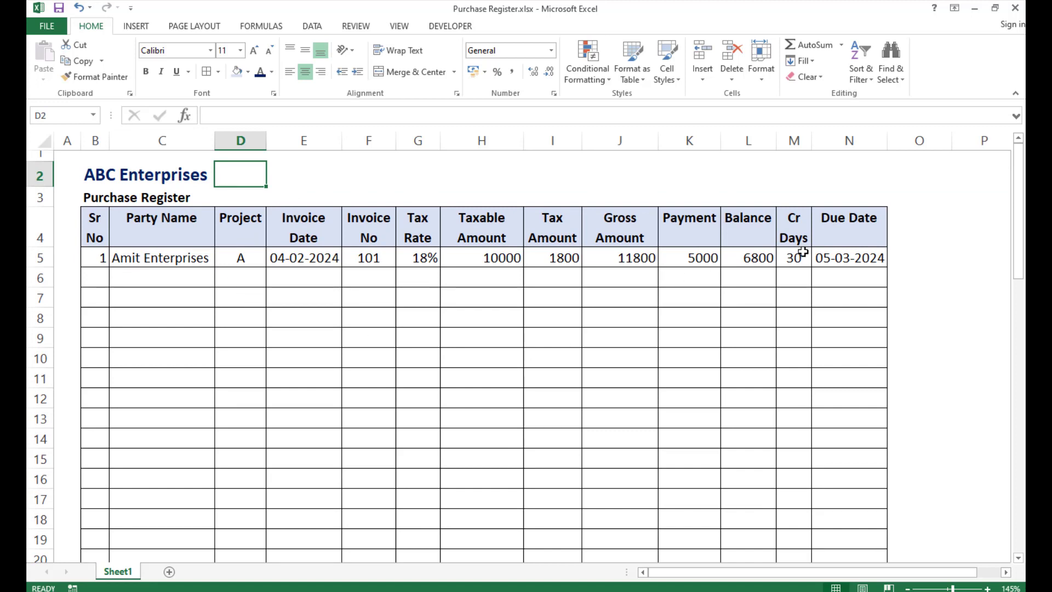
Format the amount columns H to L, Taxable Amount through Balance, in comma style with no decimal places.
drag(480, 137, 737, 138)
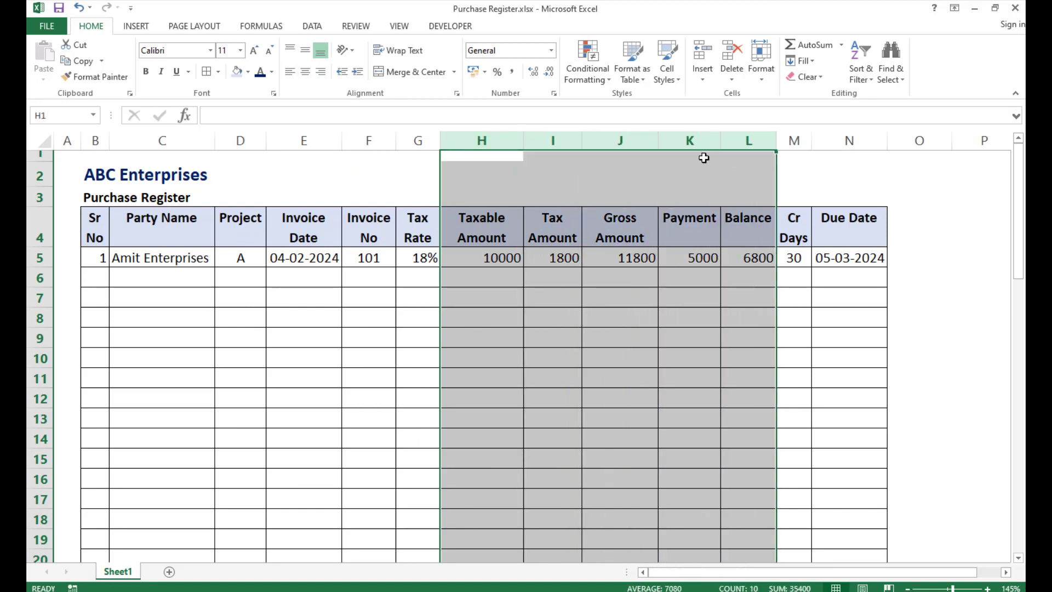
click(513, 71)
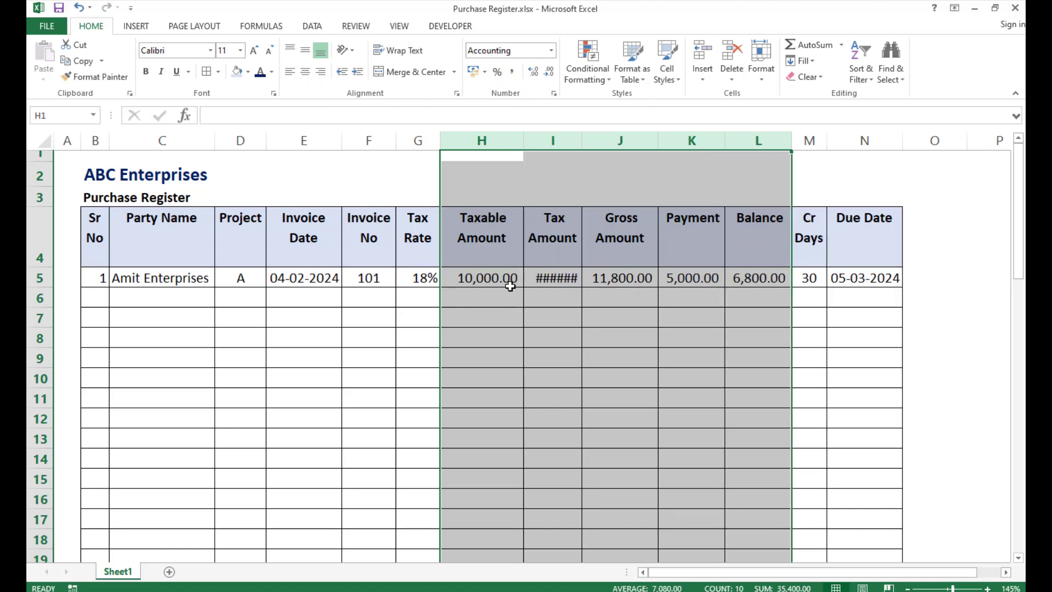
click(549, 72)
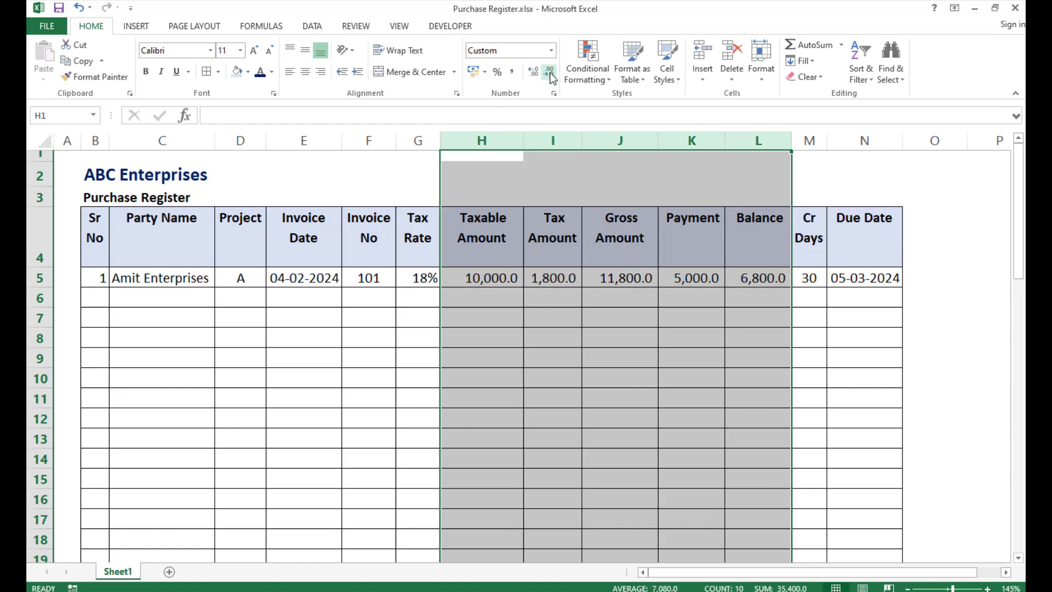
click(549, 72)
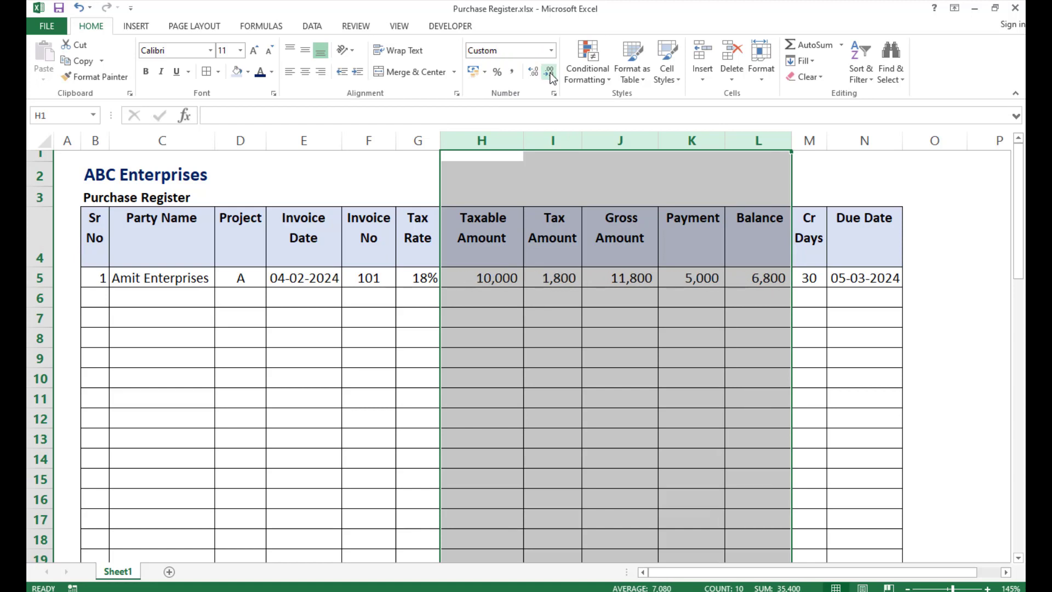
key(ctrl+z)
key(ctrl+z)
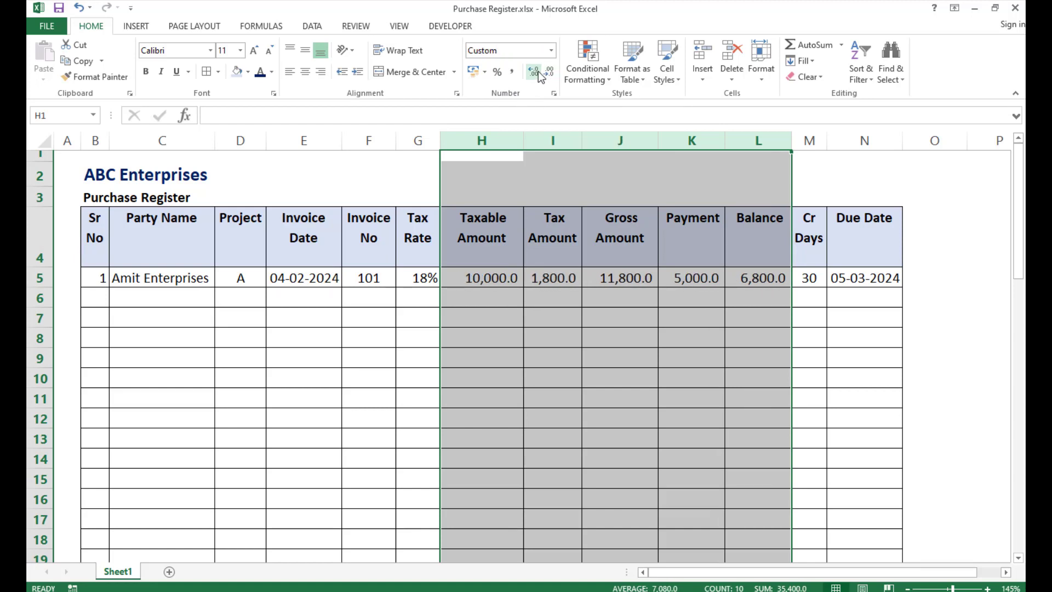
click(549, 72)
click(549, 72)
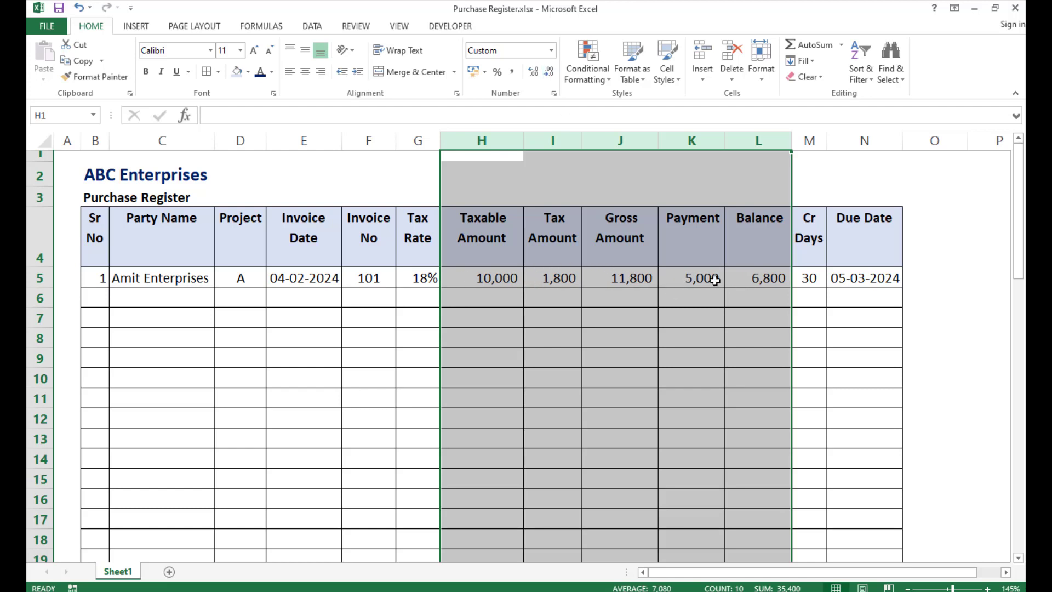
click(704, 303)
click(761, 281)
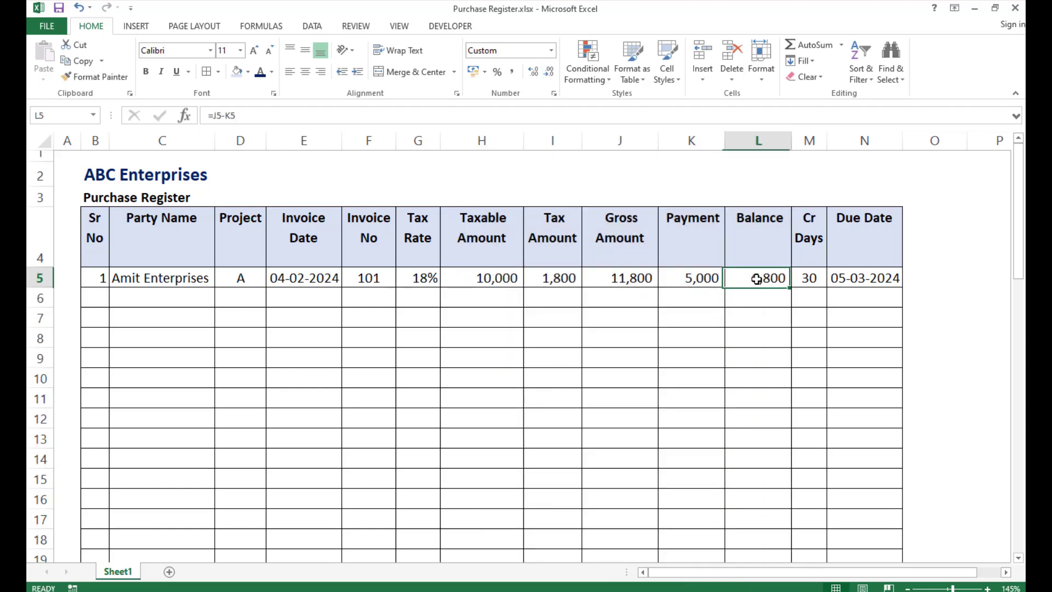
Make the whole Gross Amount column J bold.
click(623, 141)
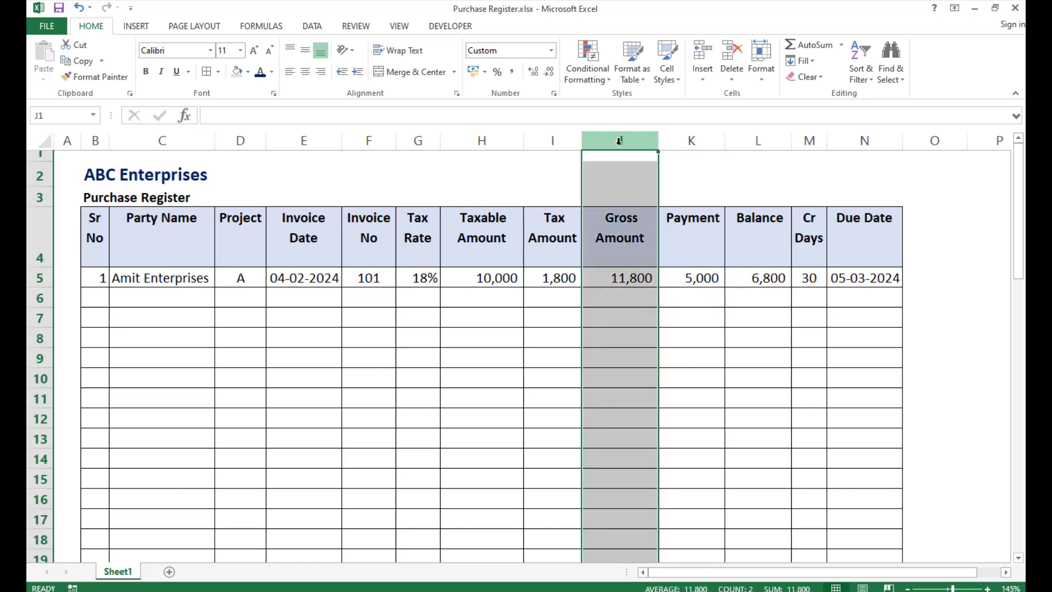
key(ctrl+b)
click(623, 280)
click(623, 303)
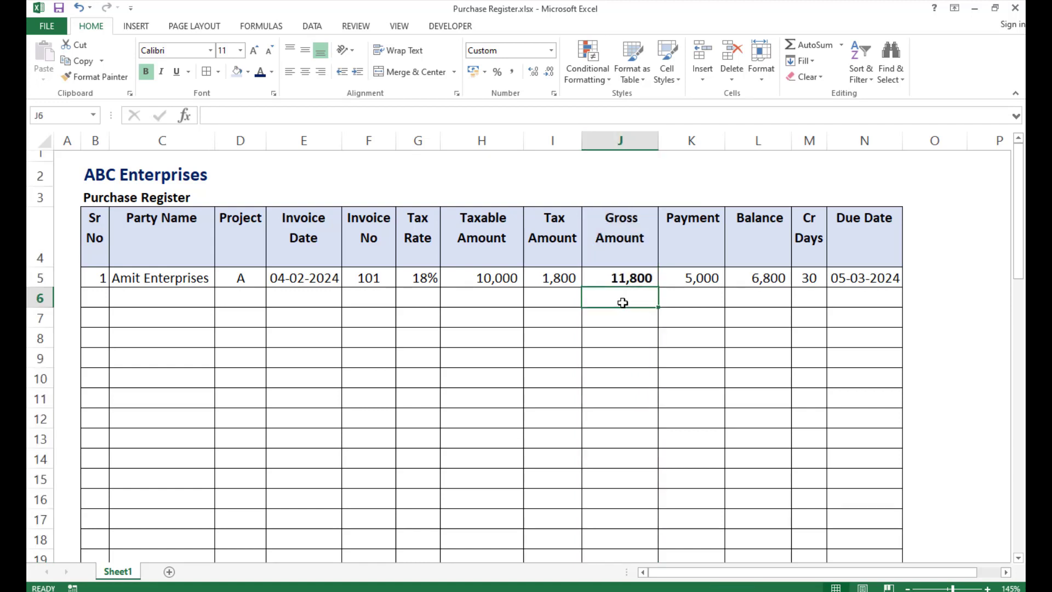
click(624, 281)
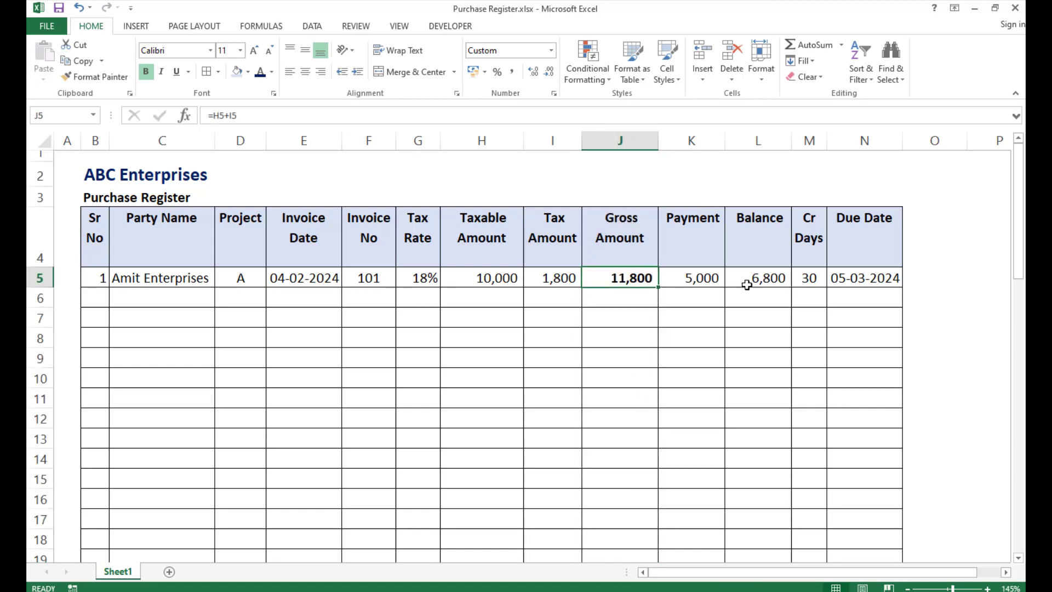
Make the whole Balance column L bold.
click(766, 146)
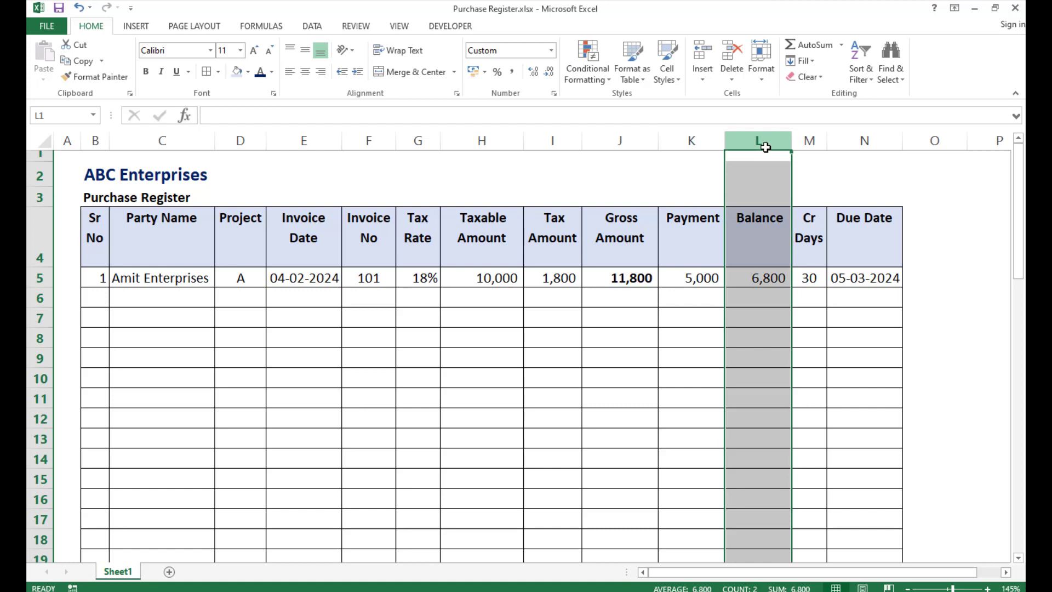
key(ctrl+b)
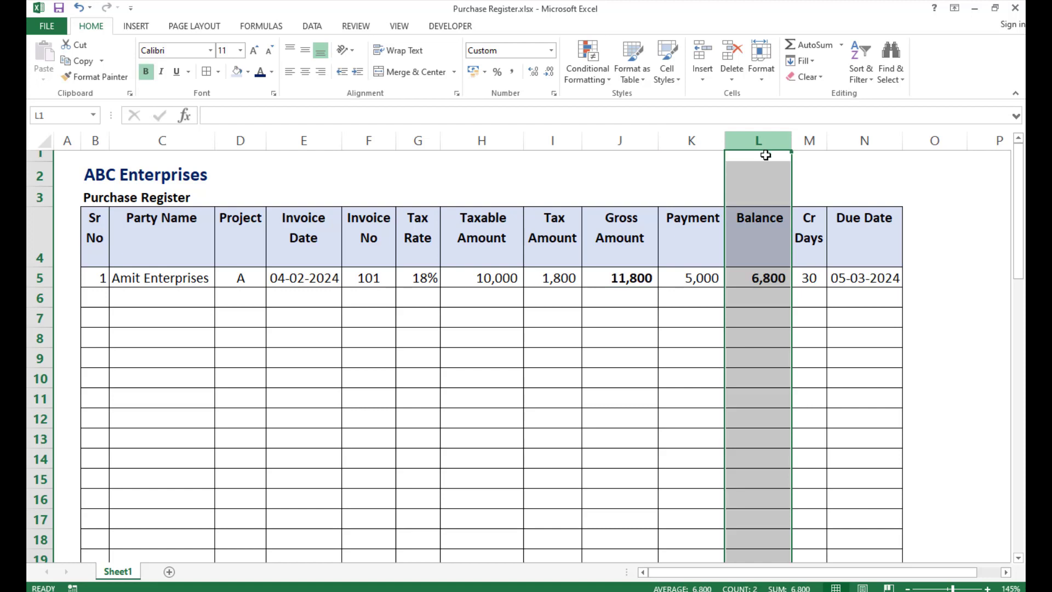
click(746, 294)
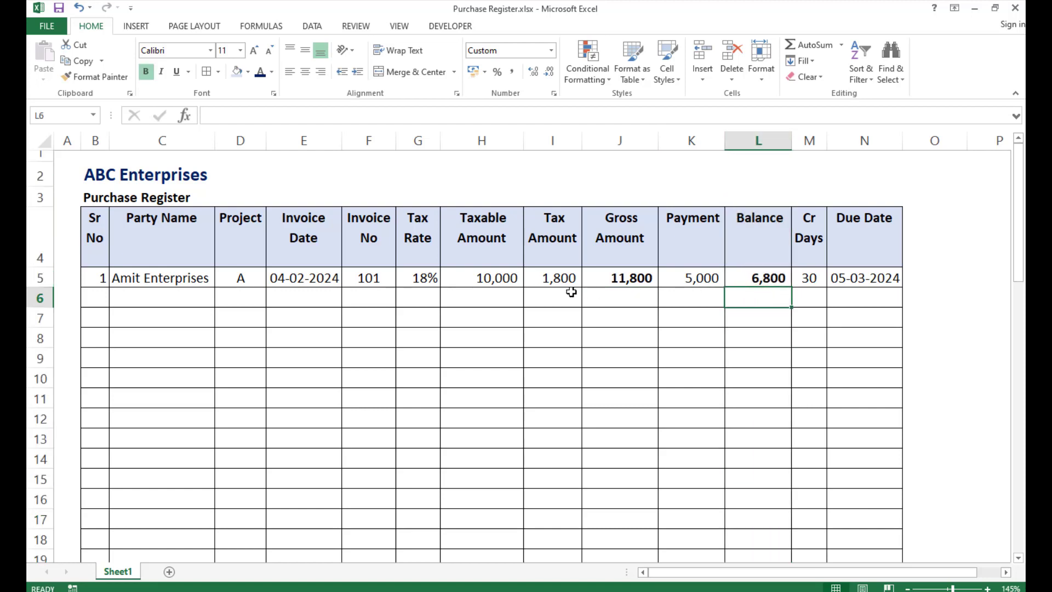
Copy the Tax Amount and Gross Amount formulas in I5:J5 down to row 59 of the table.
click(548, 278)
double_click(548, 275)
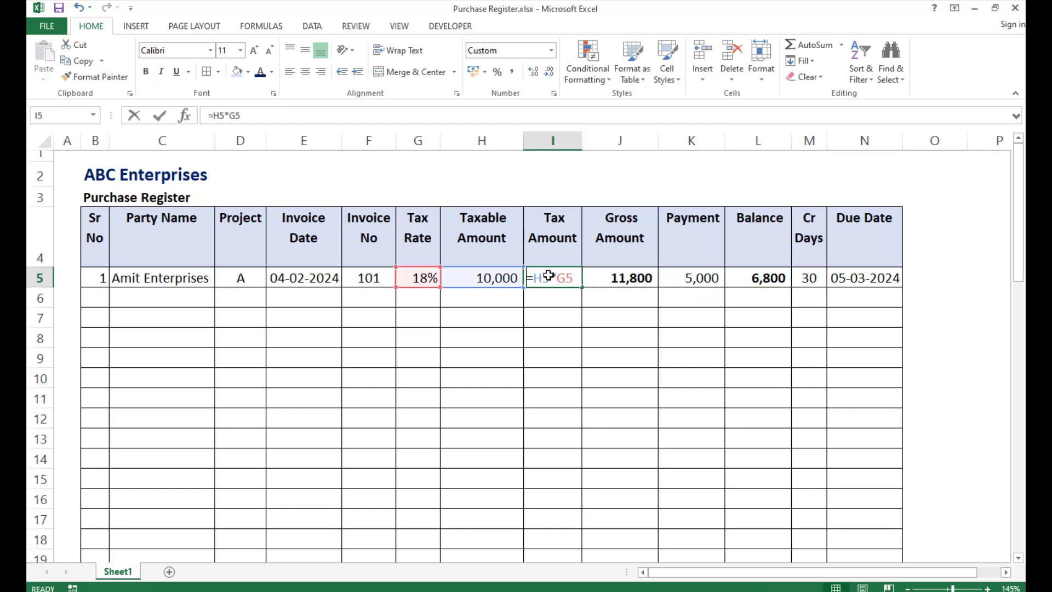
click(623, 277)
double_click(628, 277)
key(Escape)
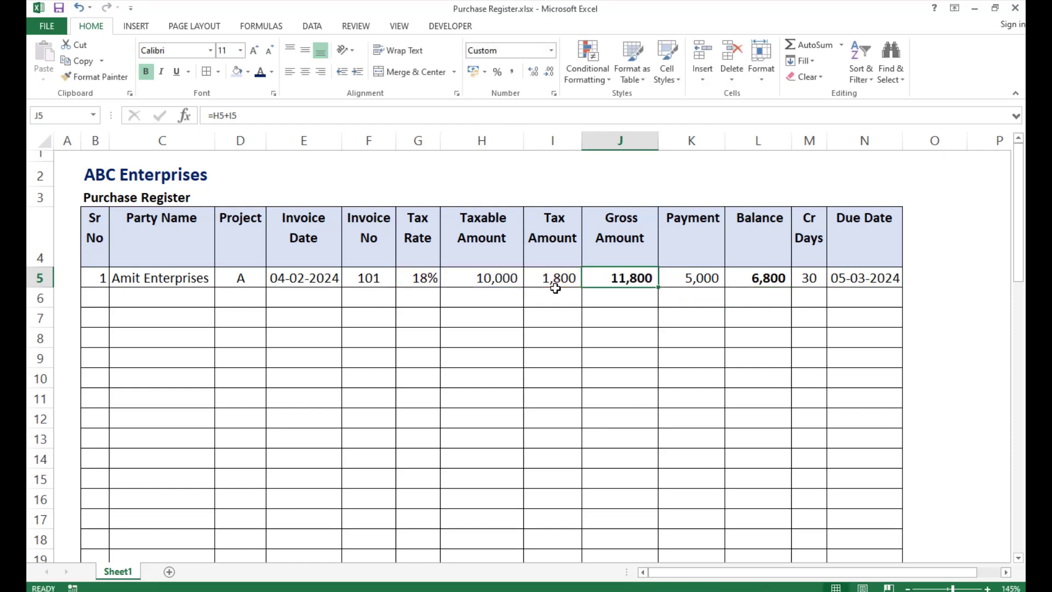
drag(555, 280, 617, 281)
key(ctrl+c)
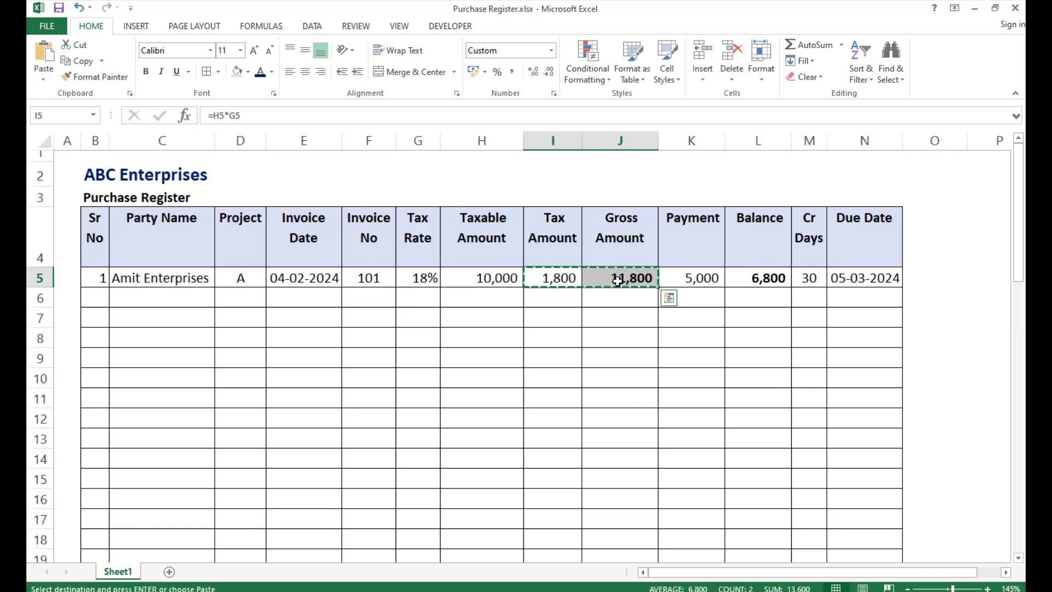
drag(559, 296, 620, 527)
key(Return)
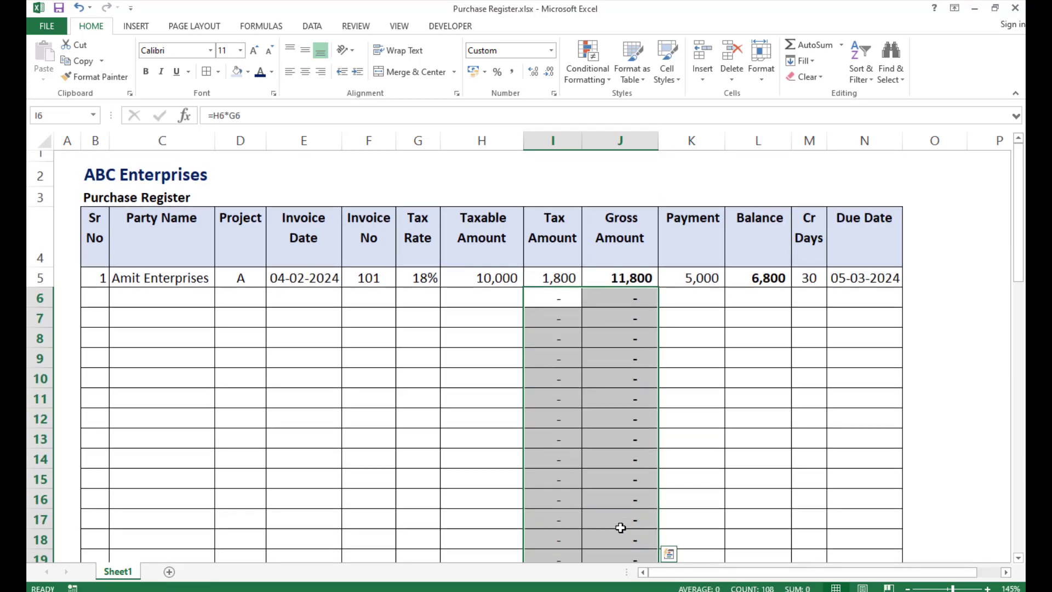
Copy the Balance formula in L5 down through L6:L59.
click(754, 278)
key(ctrl+c)
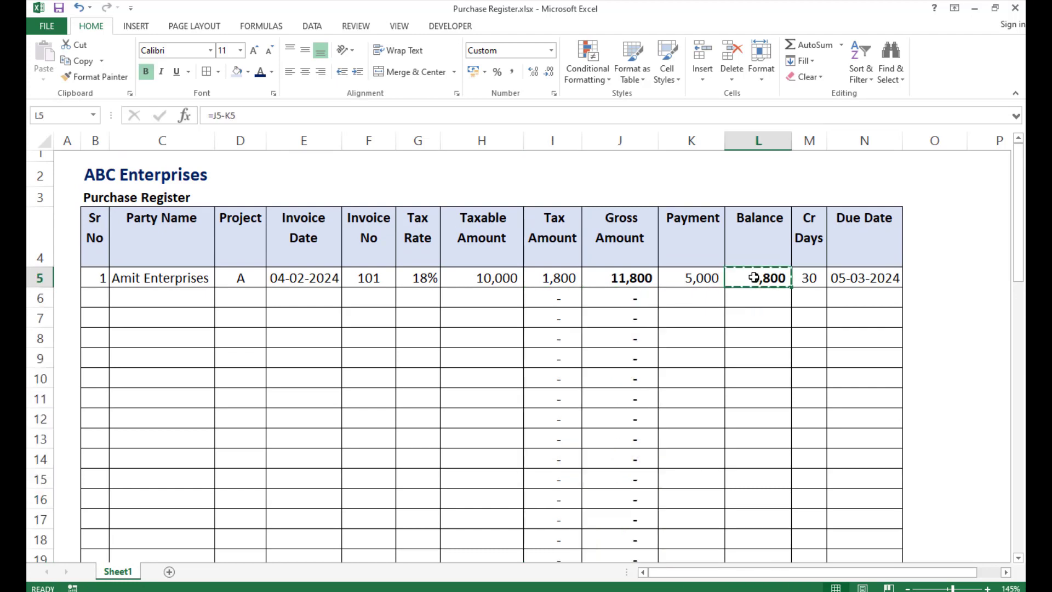
drag(756, 299, 770, 521)
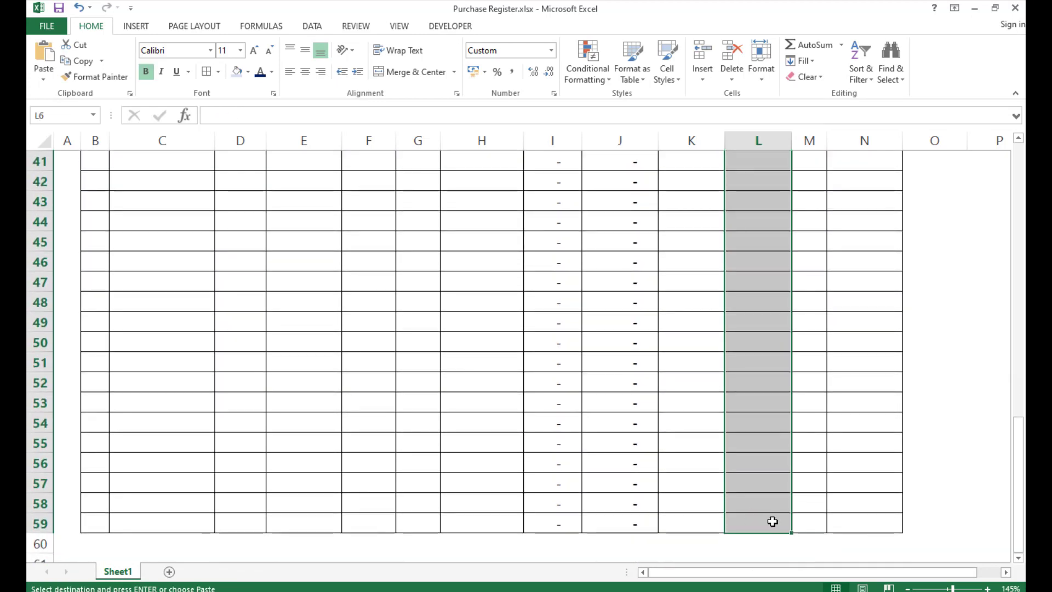
key(Return)
Try out the copied formulas in row 6 with a taxable amount of 5000 and a payment of 5000, and clear the trial values.
click(502, 299)
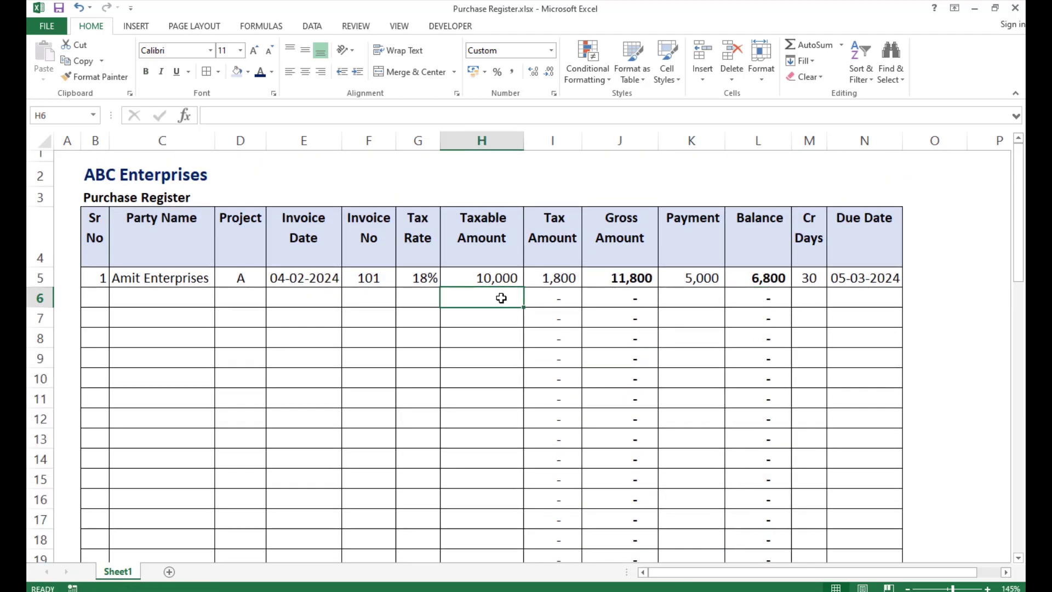
text(5000)
key(Return)
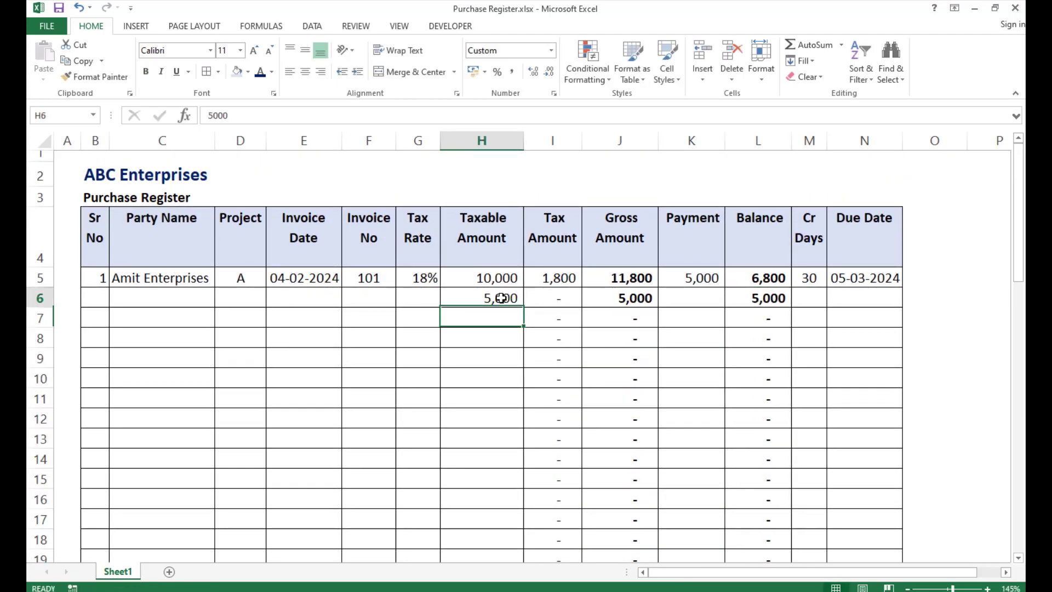
key(Up)
key(Right)
key(Right)
key(Right)
text(5000)
key(Return)
key(Up)
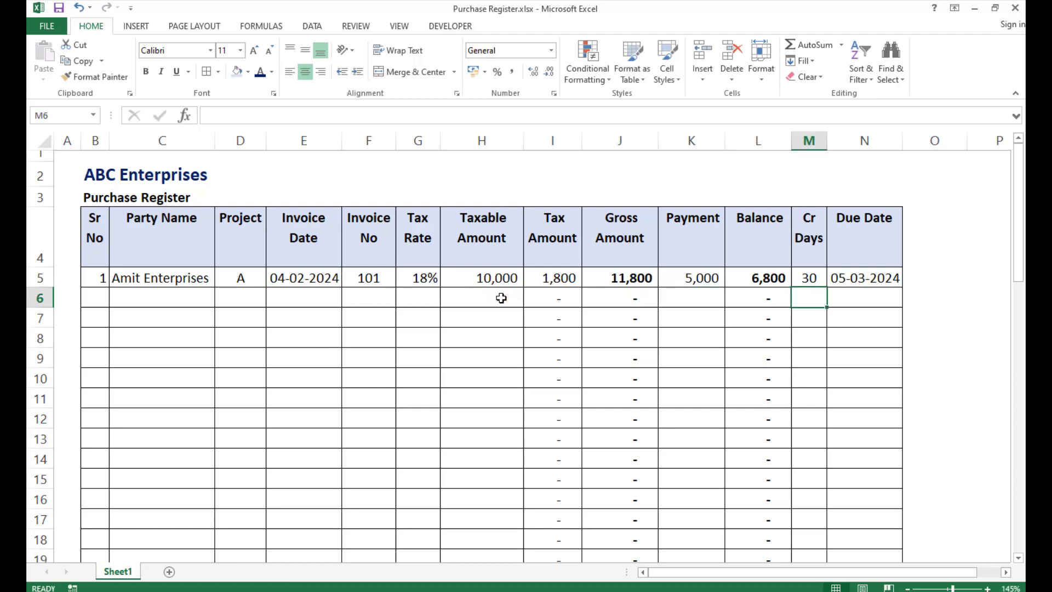
Copy the Due Date formula in N5 down through N6:N59.
key(Right)
key(Up)
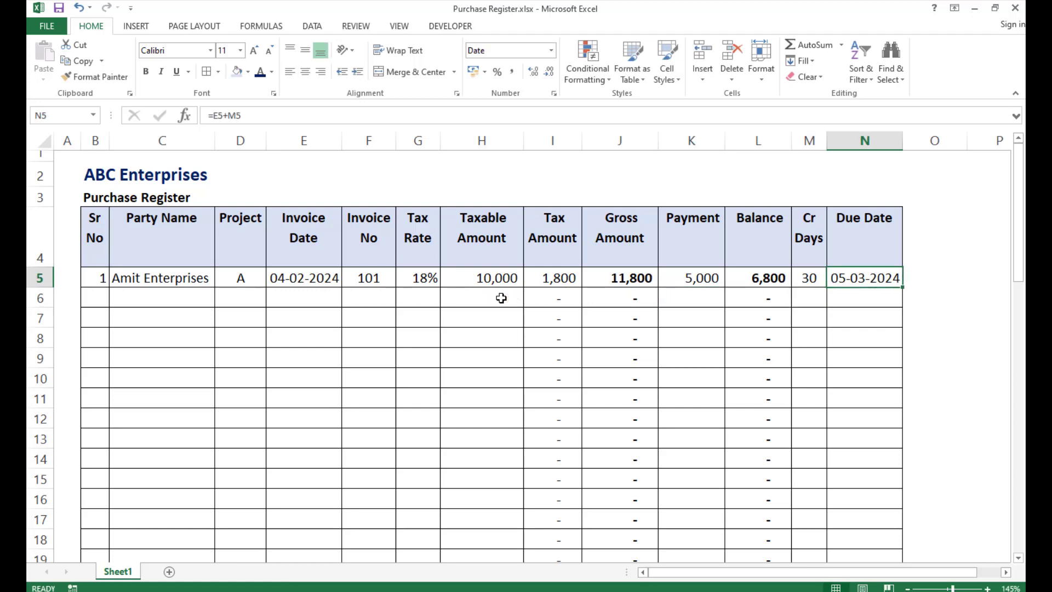
key(ctrl+c)
key(Down)
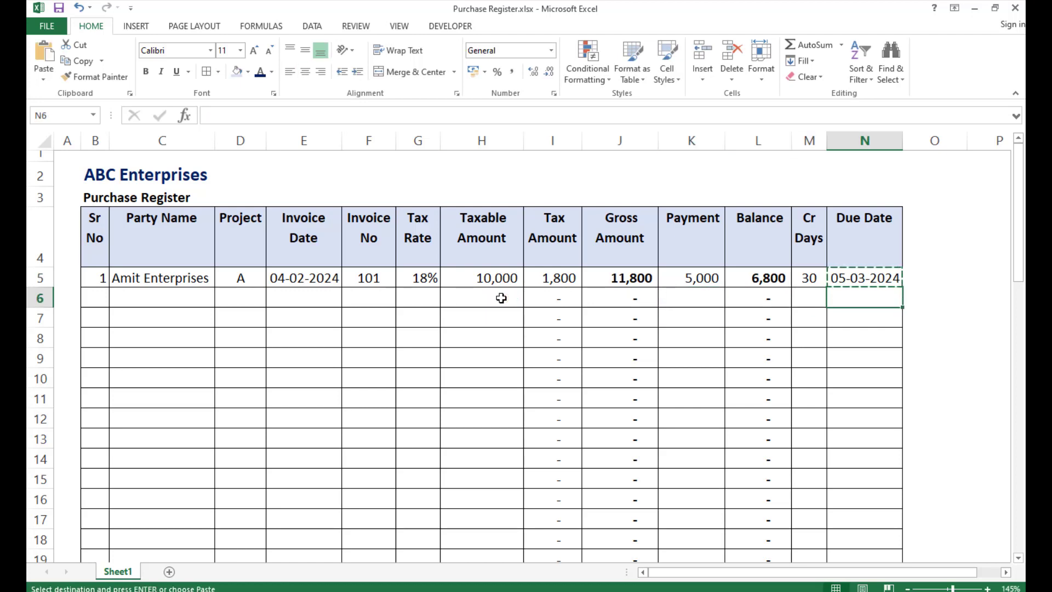
key(shift+Down)
key(shift+Down)
key(shift+Down)
key(shift+Down)
key(shift+Down)
key(shift+Down)
key(shift+Down)
key(shift+Down)
key(shift+Down)
key(shift+Down)
key(shift+Down)
key(shift+Down)
key(shift+Down)
key(shift+Down)
key(shift+Down)
key(shift+Down)
key(shift+Down)
key(shift+Down)
key(shift+Down)
key(shift+Down)
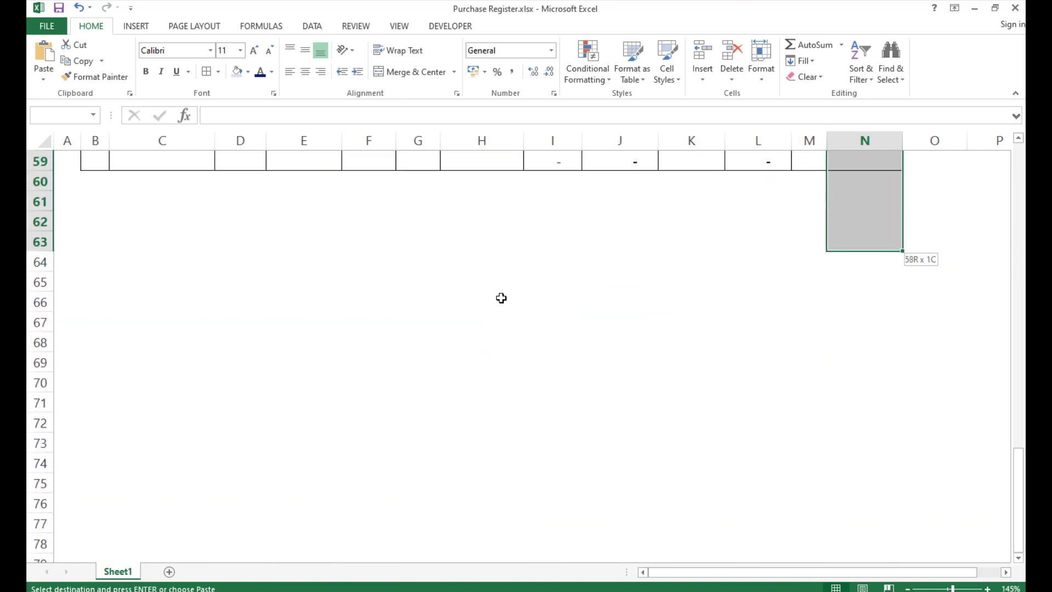
key(shift+Up)
key(shift+Up)
key(shift+Up)
key(shift+Up)
key(Return)
key(Up)
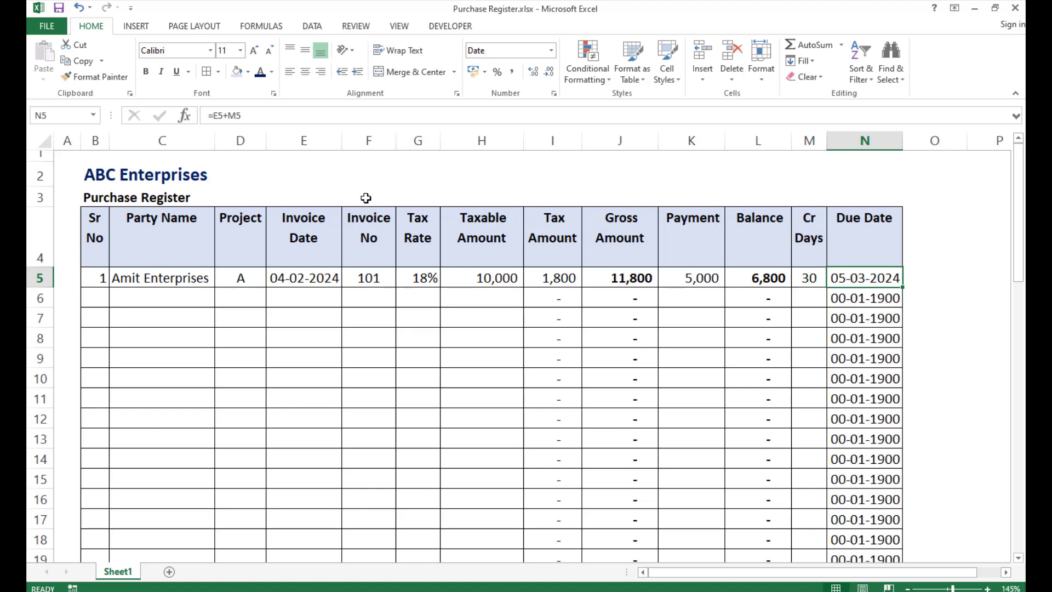
Try inserting a blank column before the Invoice No column F and undo it.
click(382, 234)
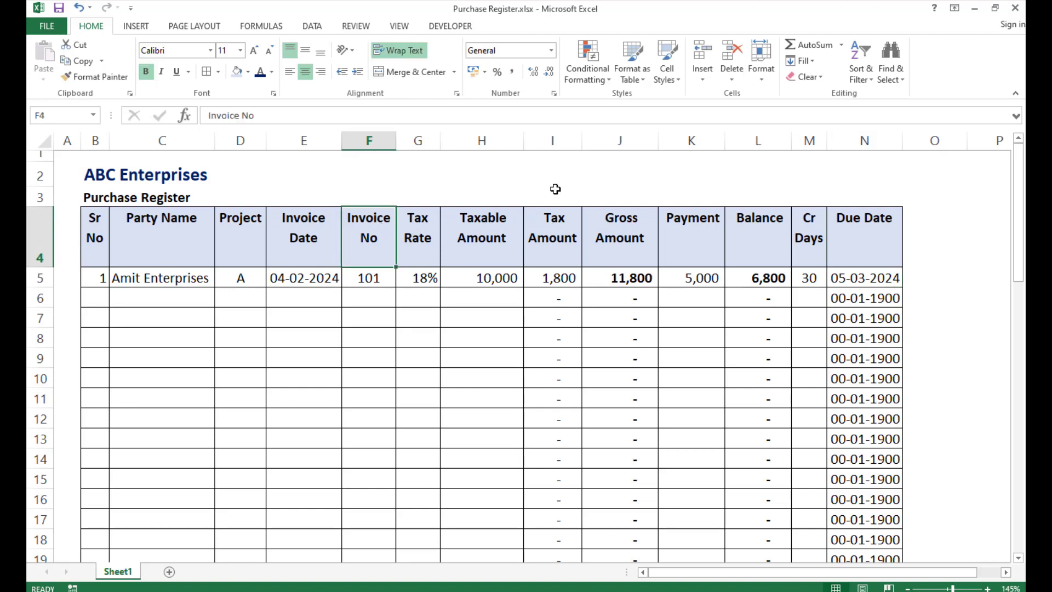
click(876, 239)
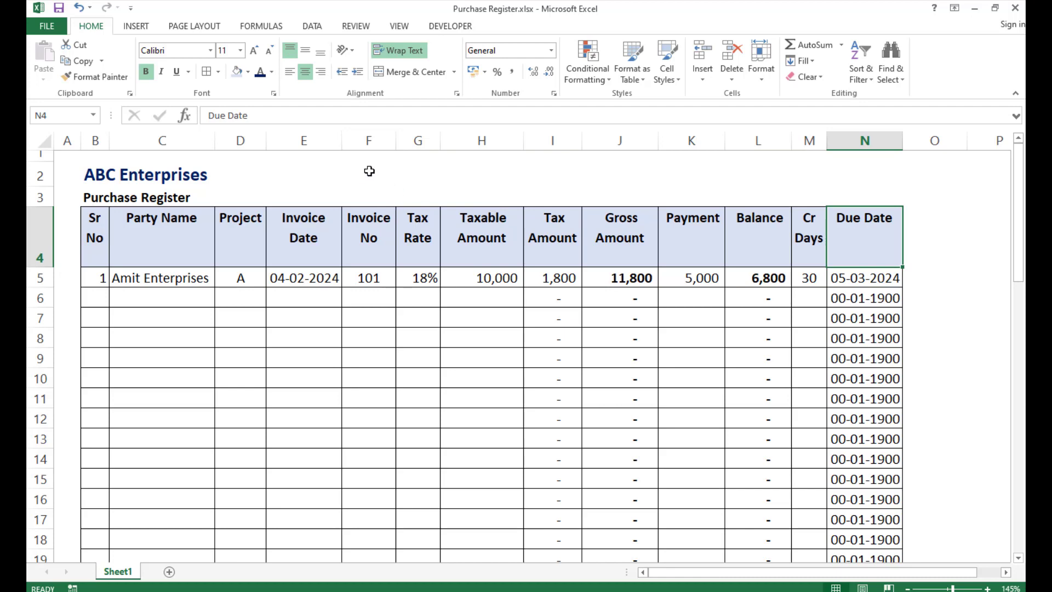
right_click(375, 144)
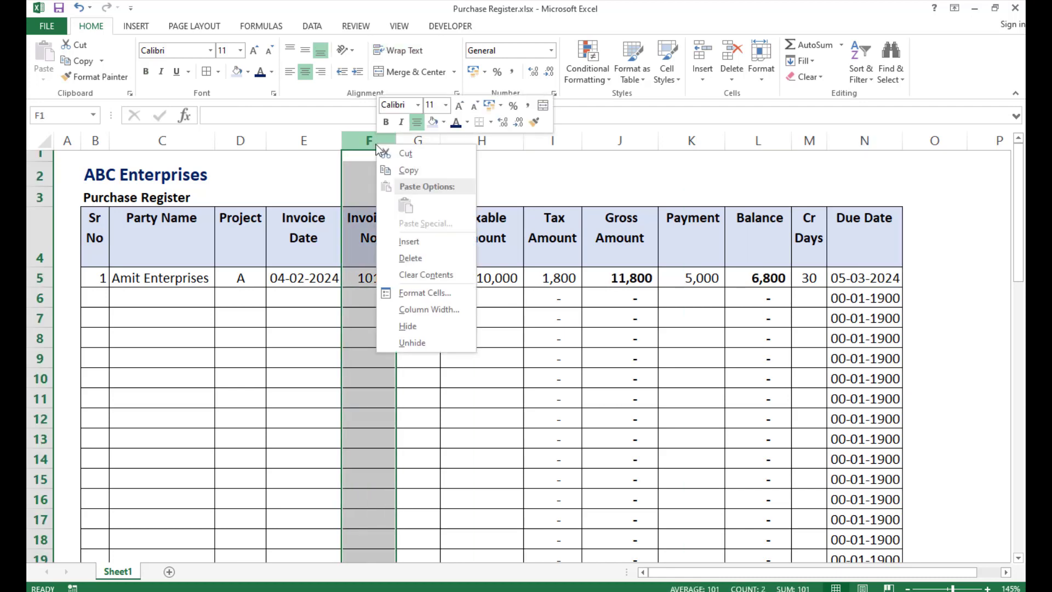
click(408, 241)
key(ctrl+z)
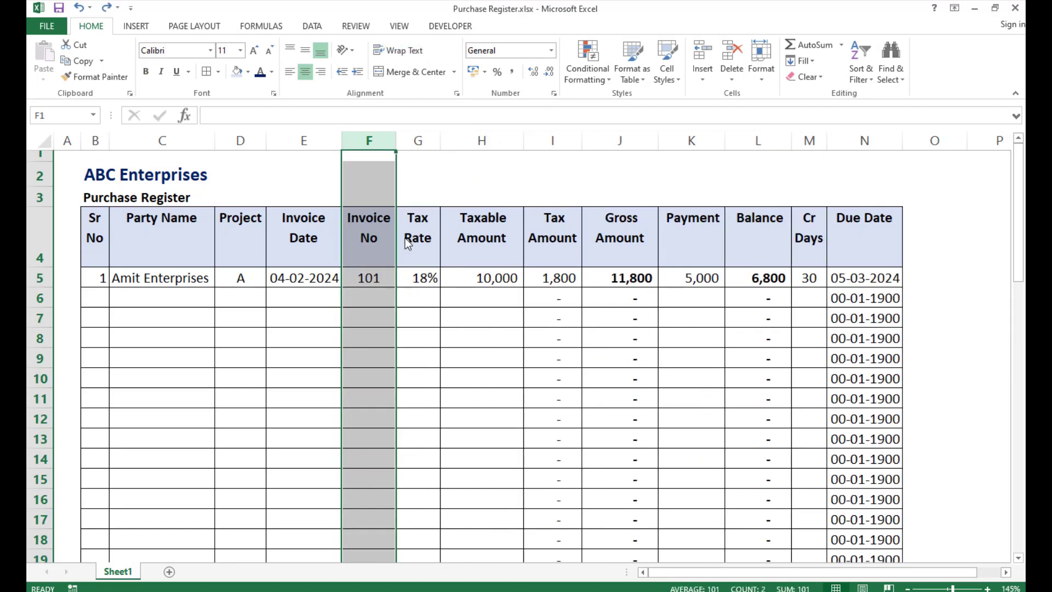
Add a Remark heading in O4, beside the Due Date heading.
click(923, 142)
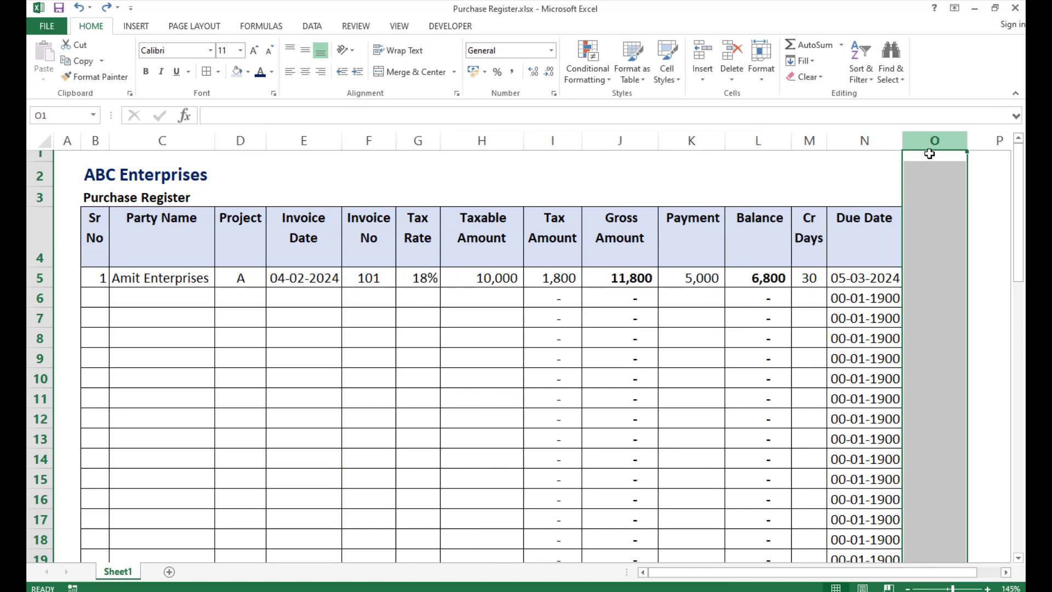
click(899, 255)
click(930, 241)
text(Remark)
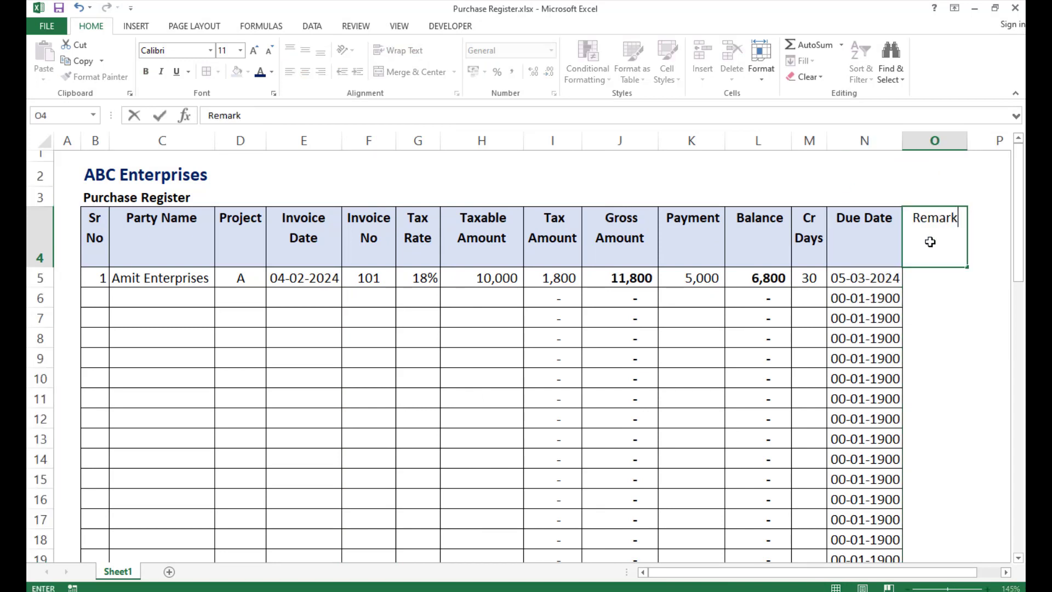
key(Return)
Copy the formatting of the whole Due Date column N onto the Remark column O with Format Painter.
click(930, 241)
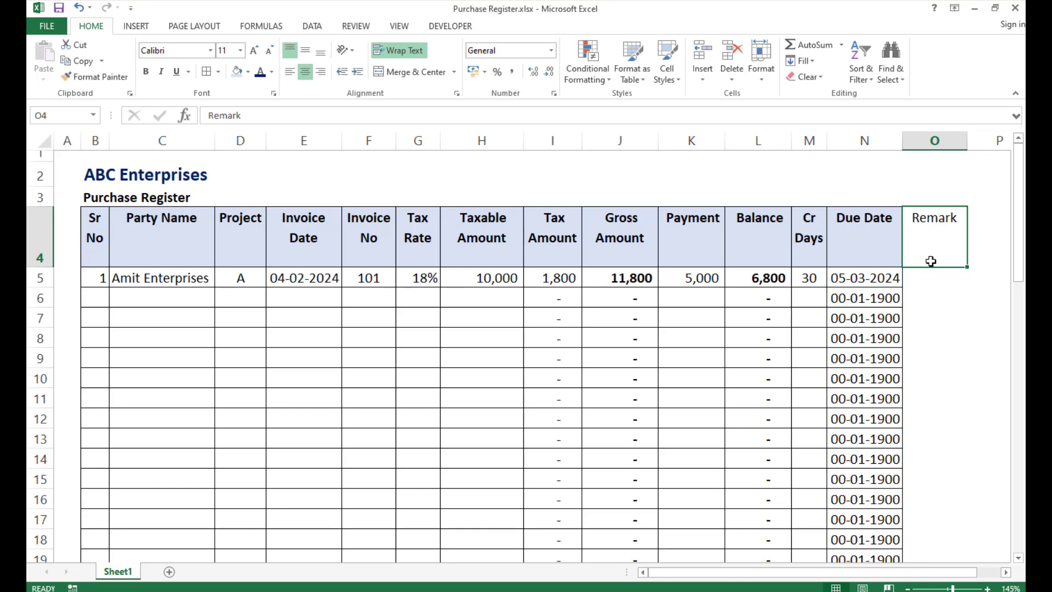
click(926, 291)
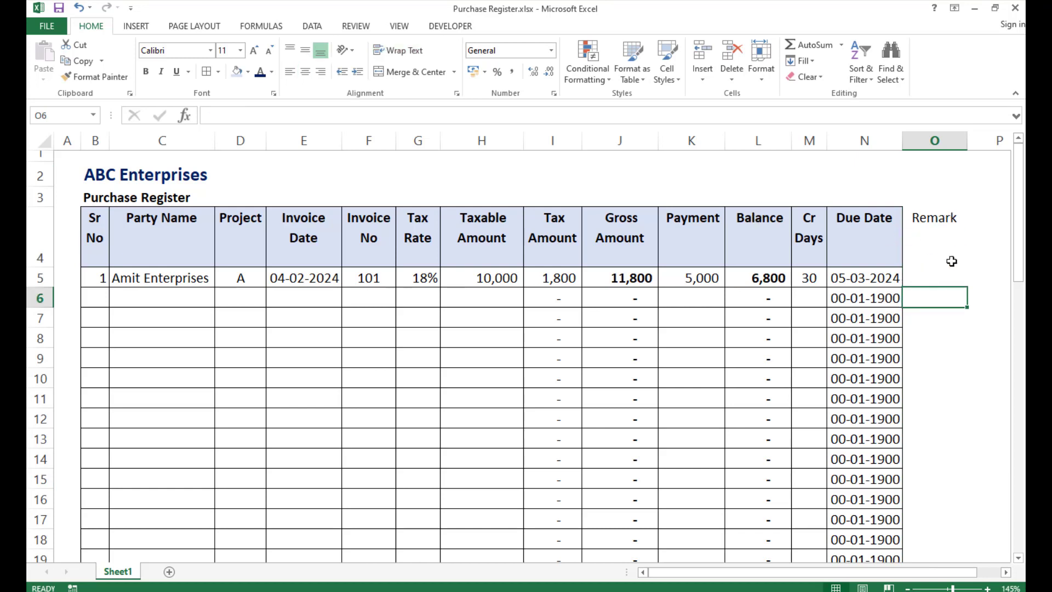
click(937, 220)
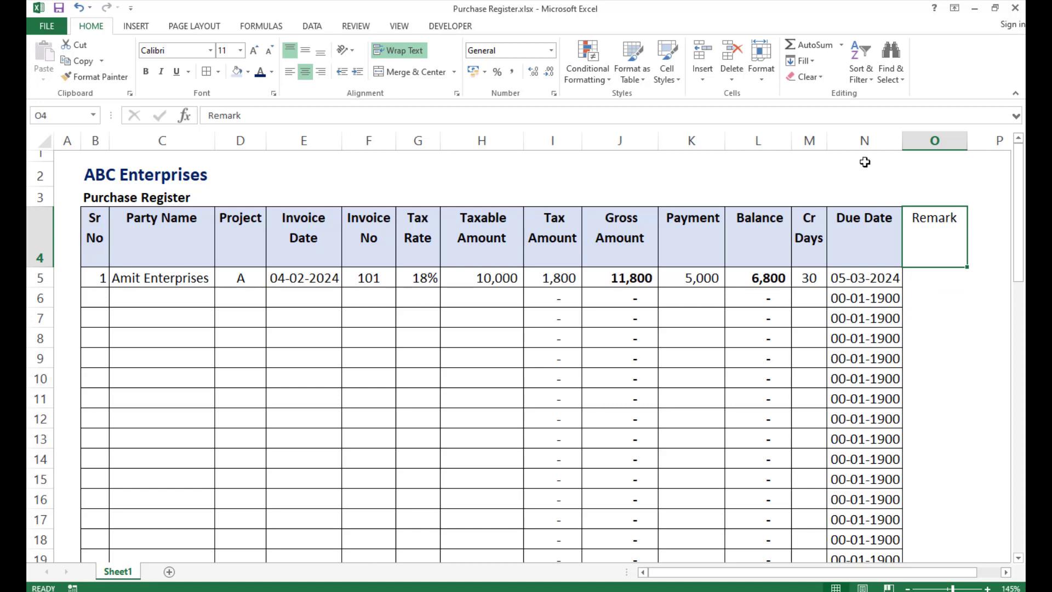
click(875, 245)
click(871, 141)
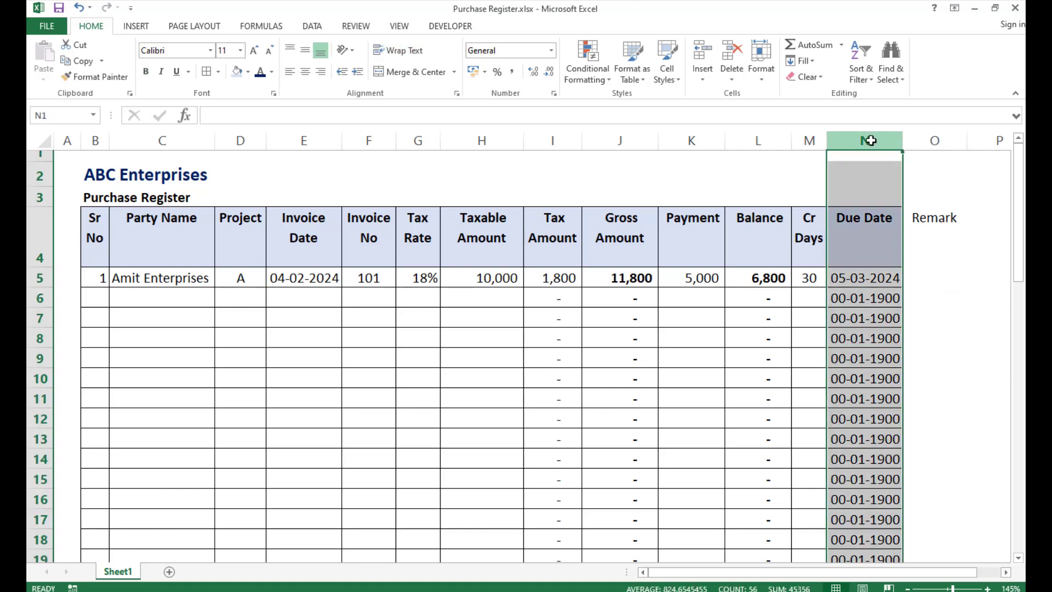
right_click(871, 140)
key(Escape)
click(935, 141)
click(872, 141)
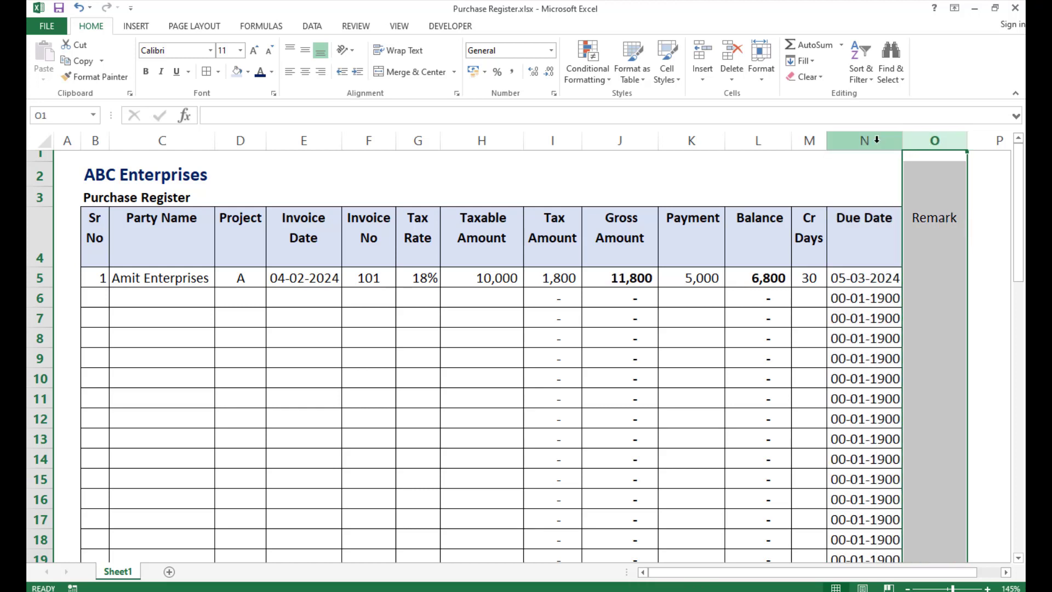
right_click(877, 142)
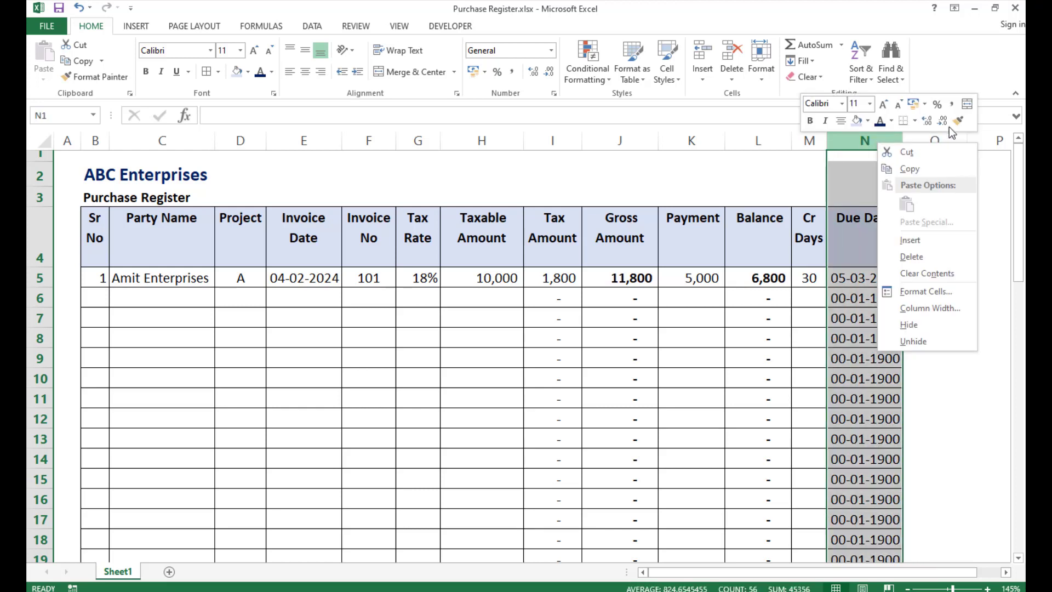
click(958, 121)
click(941, 141)
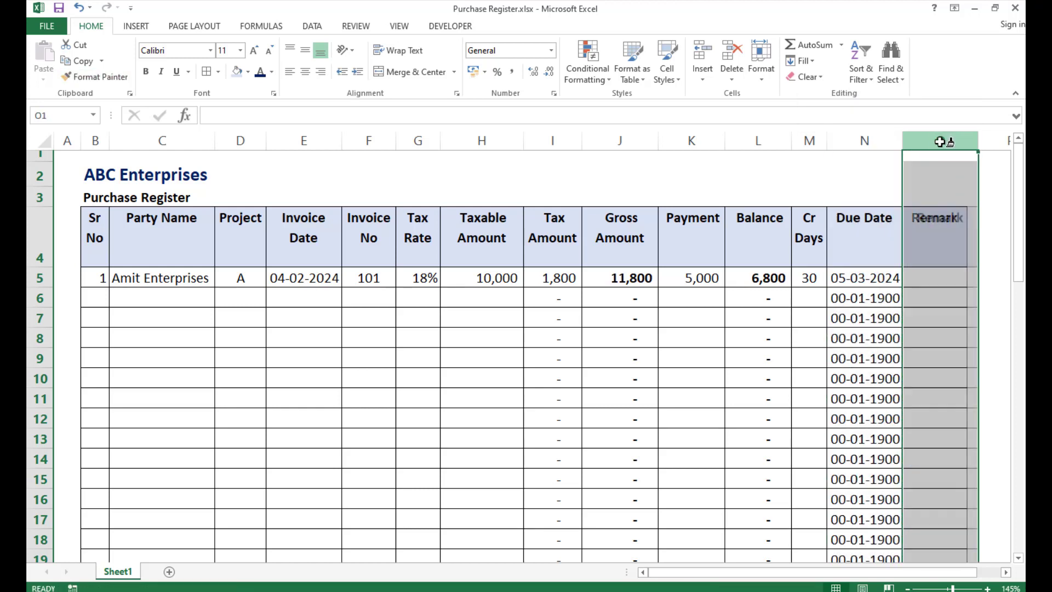
click(934, 278)
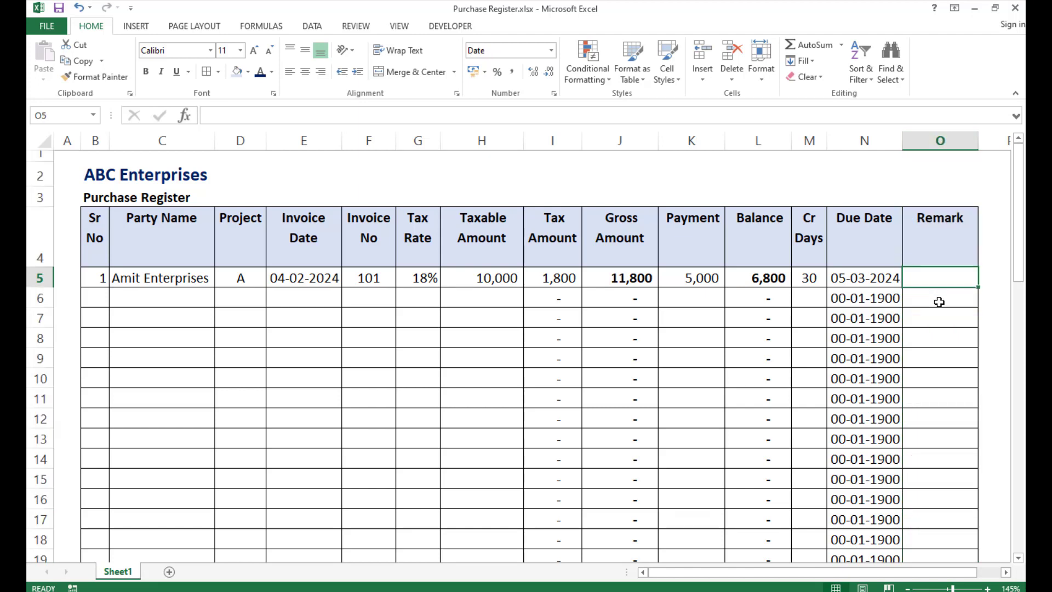
click(930, 339)
scroll(928, 339, down, 8)
scroll(927, 341, up, 8)
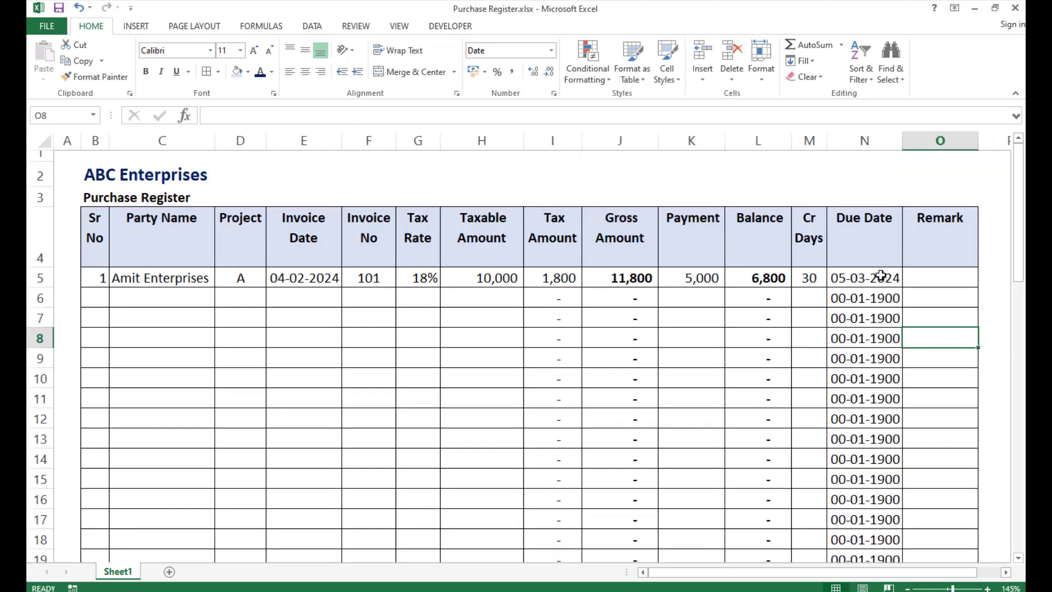
click(874, 142)
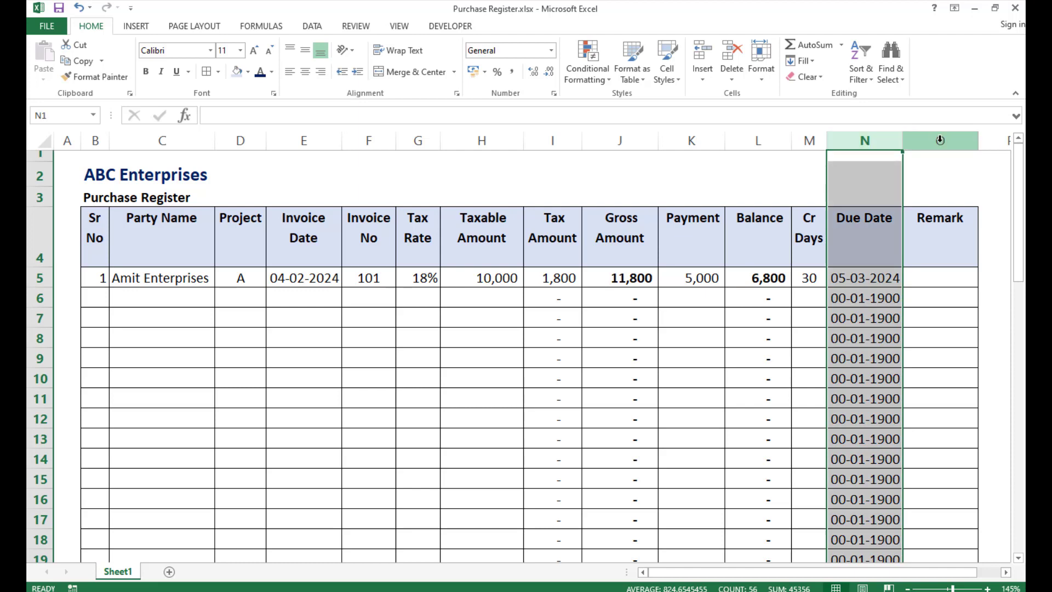
click(939, 141)
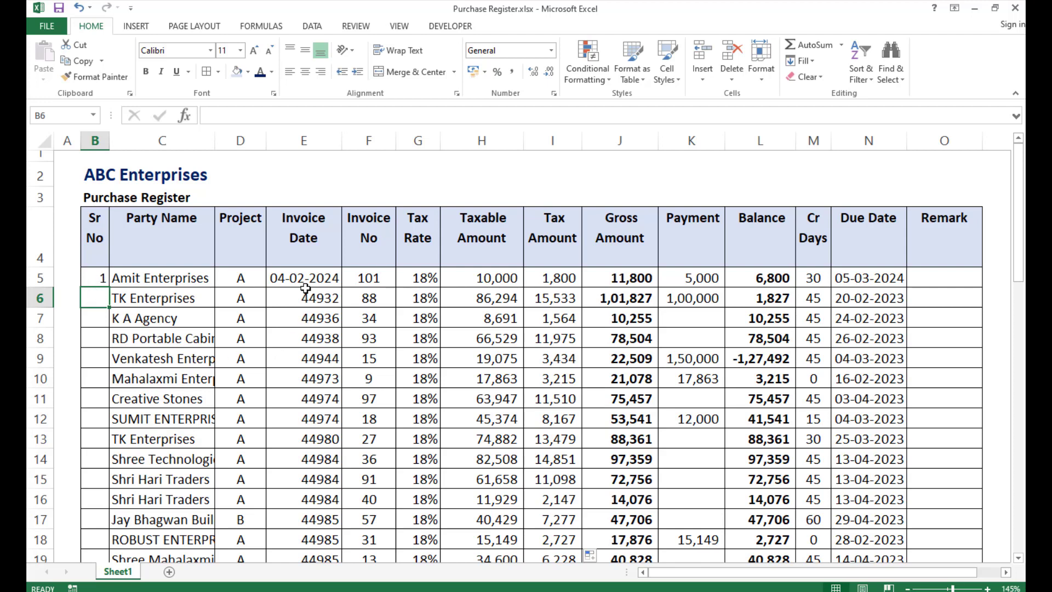
Enter serial number 2 in B6 and centre the serial numbers in B5:B6.
text(2)
key(Return)
key(Up)
drag(99, 278, 96, 300)
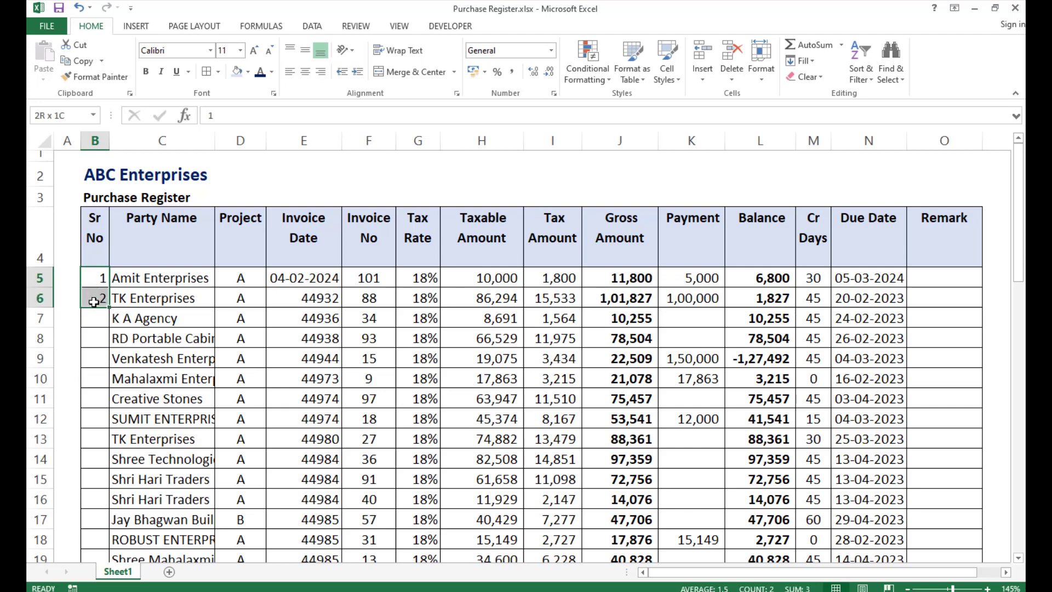
click(307, 72)
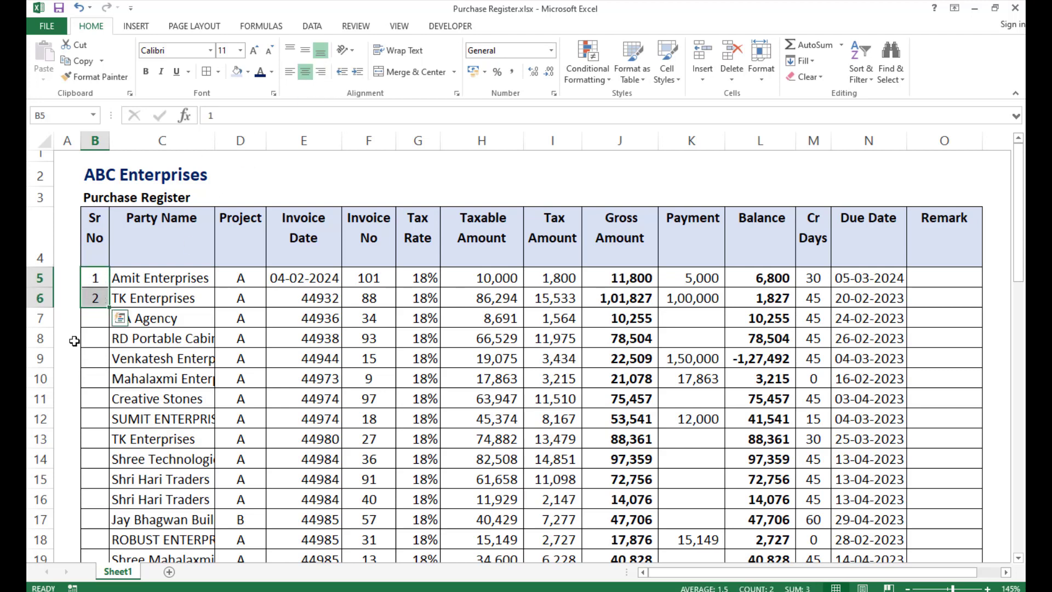
Try filling the serial number series from B5:B6 down column B, and undo it along with the entry in B6.
double_click(110, 308)
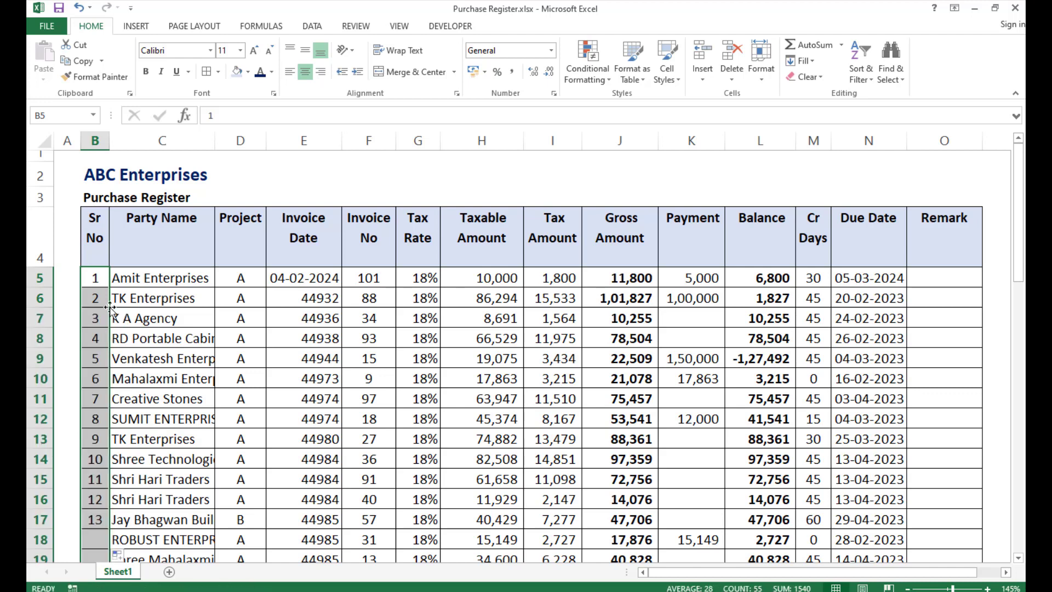
drag(98, 279, 105, 489)
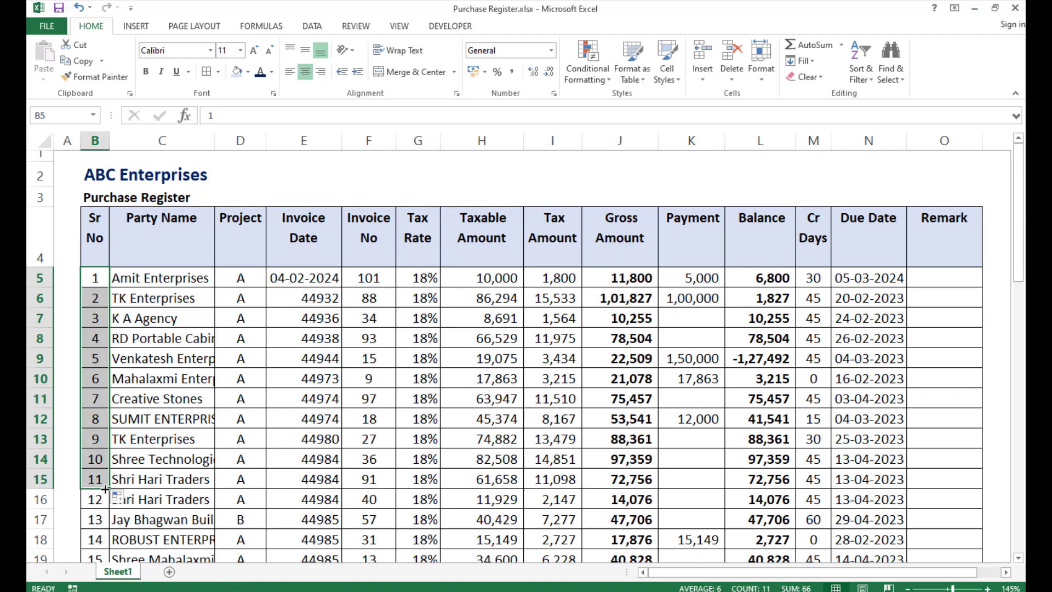
click(94, 298)
key(ctrl+z)
key(ctrl+z)
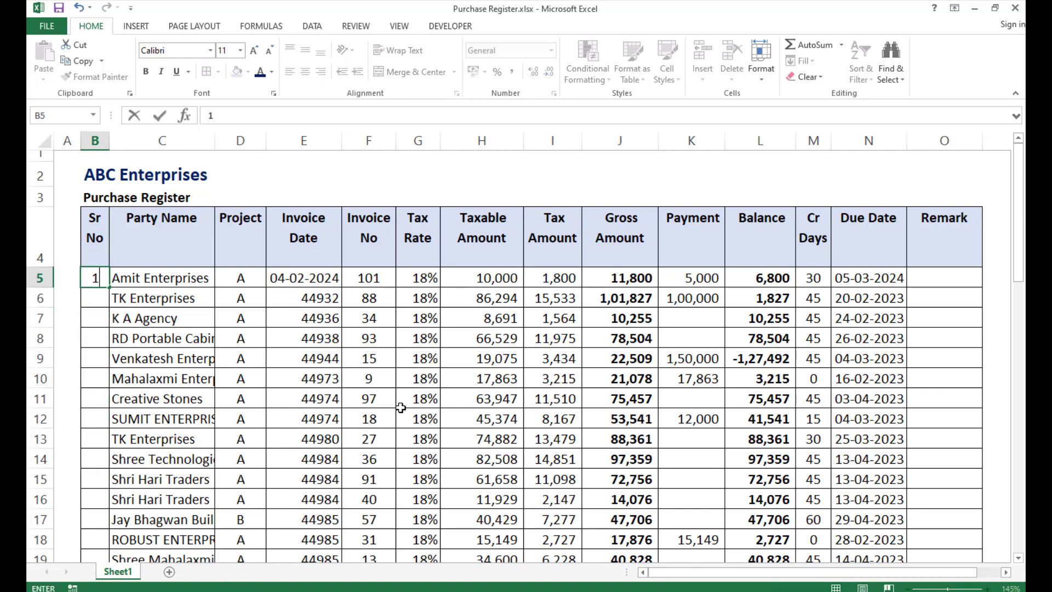
Enter the formula =B5+1 in B6 to generate the second serial number.
text(=)
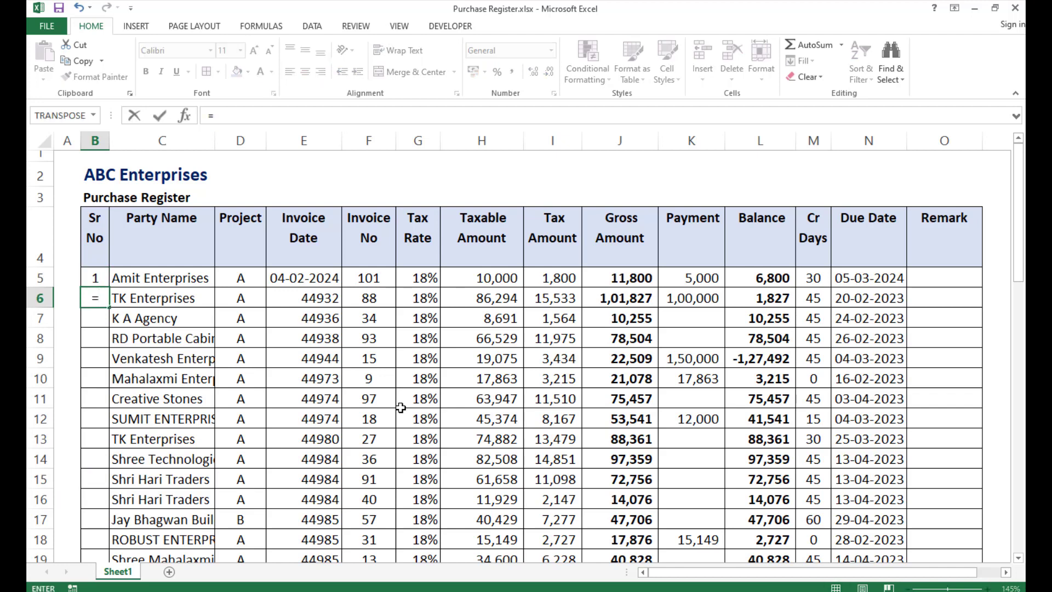
key(Up)
text(+)
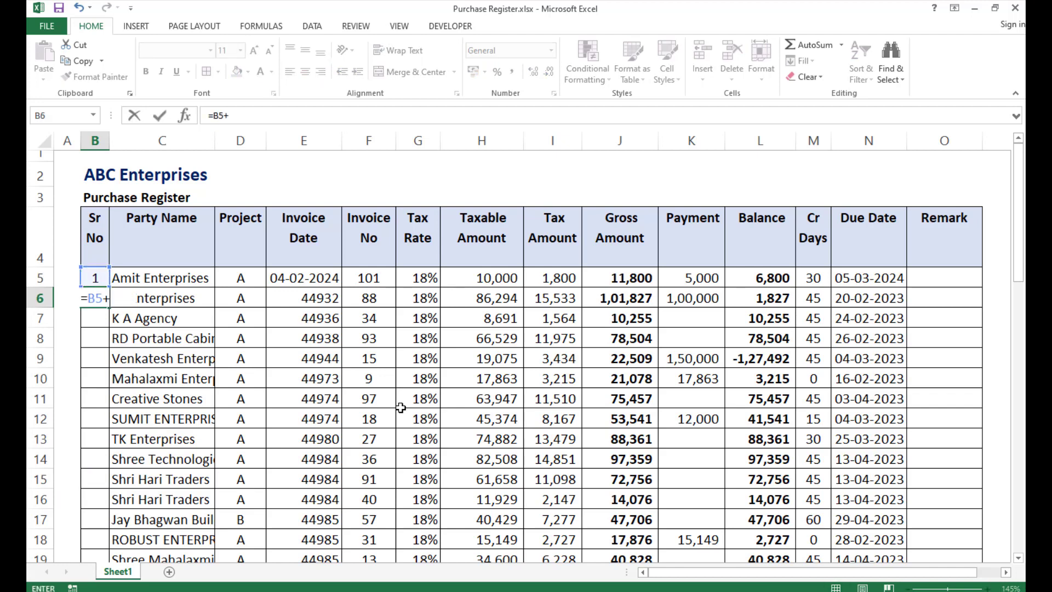
text(1)
key(Return)
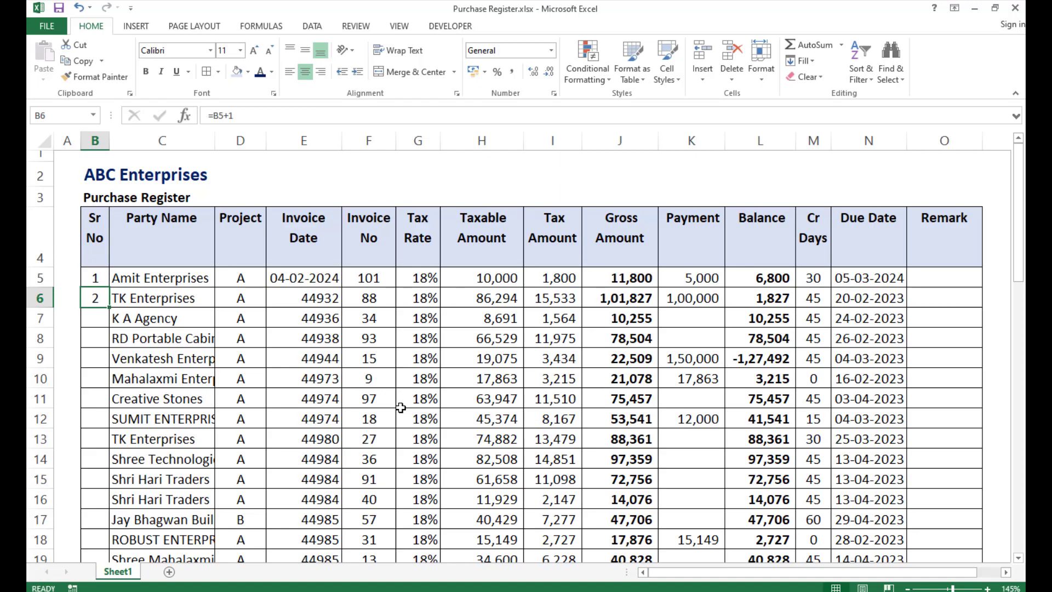
Copy the serial number formula from B6 down column B to B46, the last row with a party name.
key(ctrl+c)
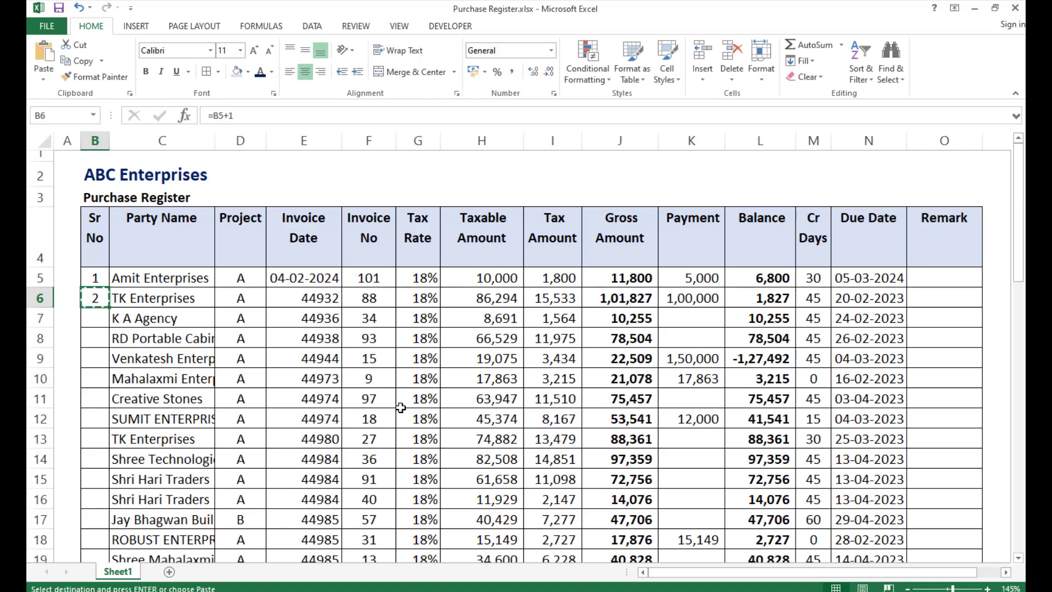
key(Down)
key(Right)
key(ctrl+Down)
key(Left)
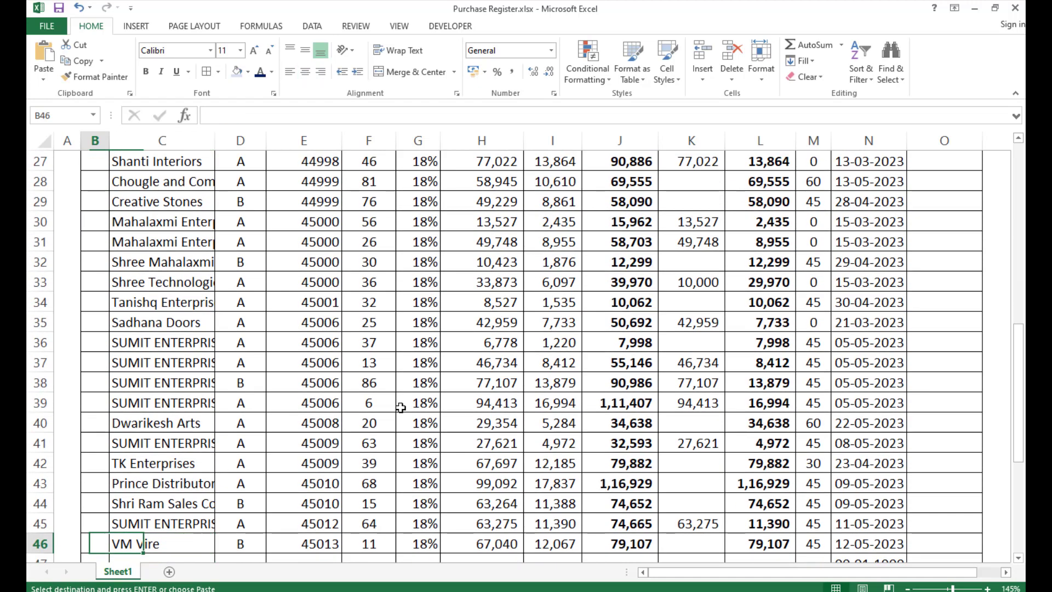
key(ctrl+shift+Up)
key(Return)
key(ctrl+Down)
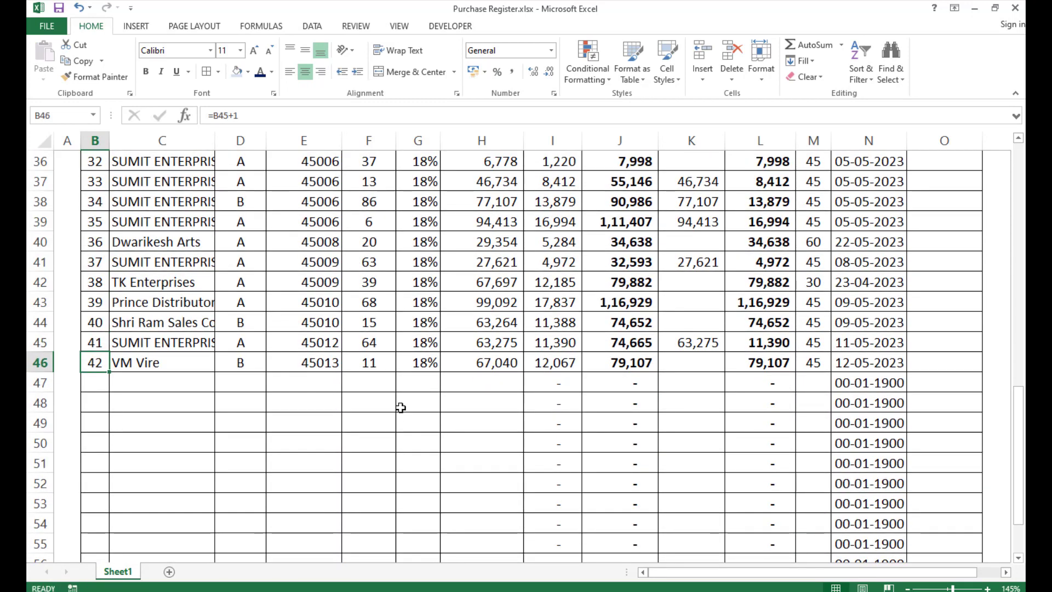
Copy the serial number formula from B46 into the blank rows below it, through the end of the table.
key(ctrl+c)
key(Down)
key(shift+Down)
key(shift+Down)
key(shift+Down)
key(shift+Down)
key(shift+Down)
key(shift+Down)
key(shift+Down)
key(shift+Down)
key(shift+Down)
key(shift+Down)
key(shift+Down)
key(shift+Down)
key(shift+Down)
key(shift+Down)
key(shift+Down)
key(shift+Down)
key(shift+Down)
key(shift+Down)
key(shift+Down)
key(shift+Down)
key(shift+Up)
key(shift+Up)
key(shift+Up)
key(shift+Up)
key(shift+Up)
key(shift+Up)
key(shift+Up)
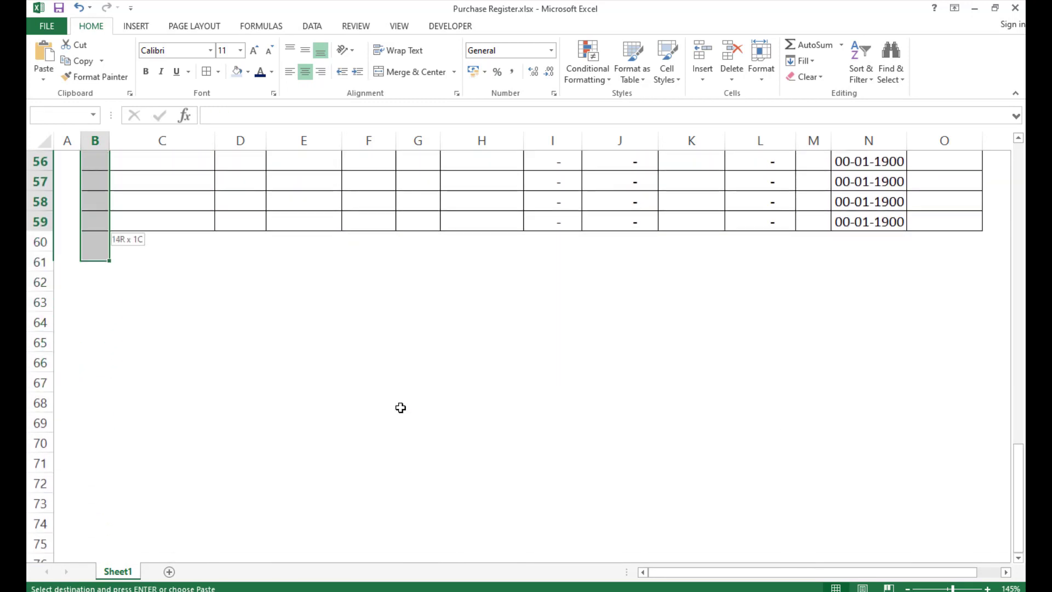
key(shift+Down)
key(Return)
Delete the whole of row 8, the entry with serial number 4.
key(Down)
key(ctrl+Up)
key(Down)
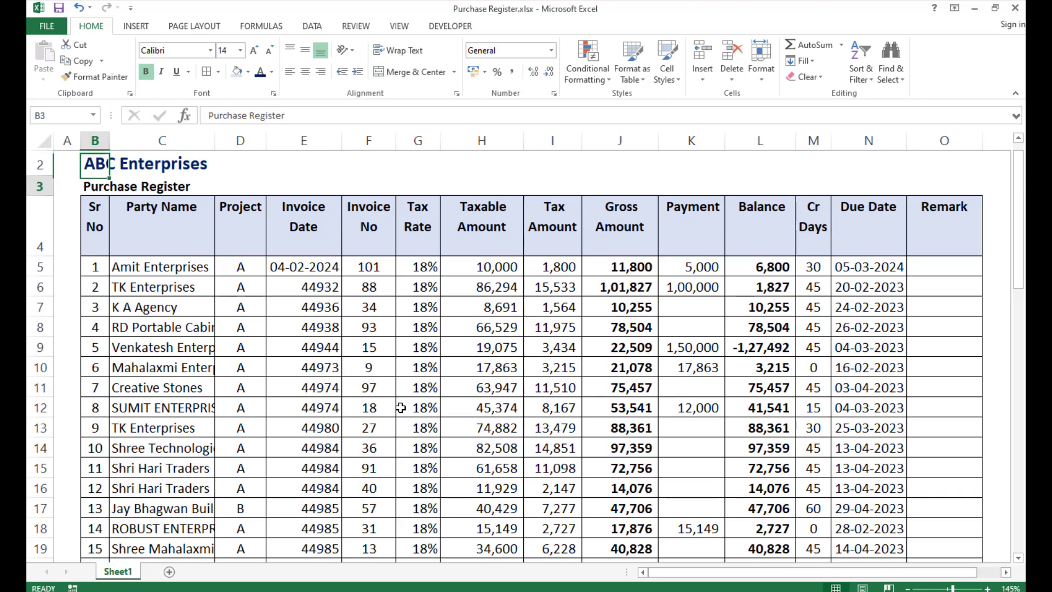
key(Down)
key(Down)
key(Down)
key(Down)
key(Down)
key(shift+space)
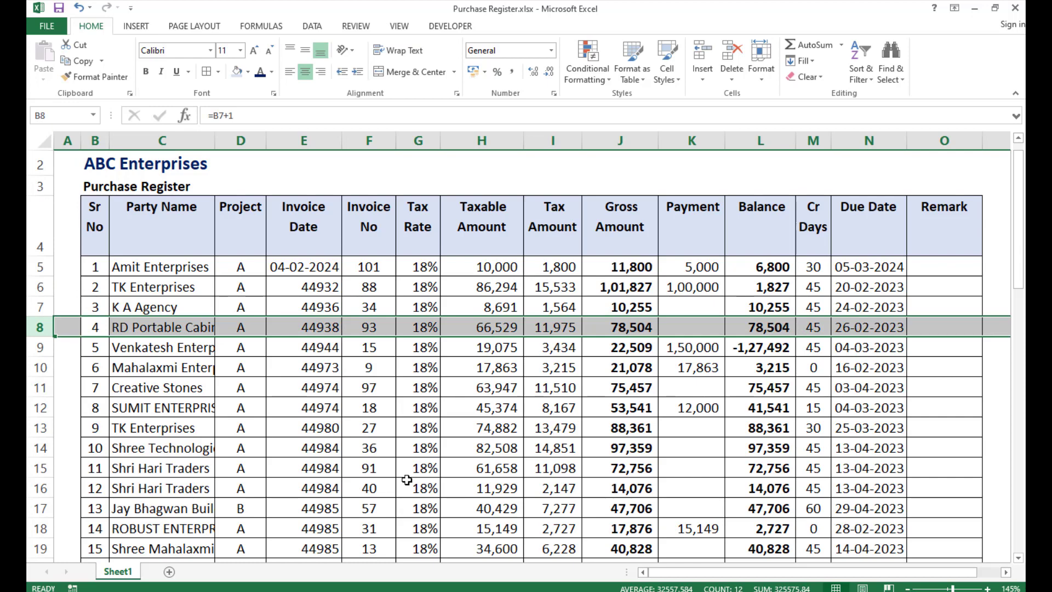
key(ctrl+minus)
Copy the serial number formula from B7 into B8 to repair the broken numbering below it.
key(Up)
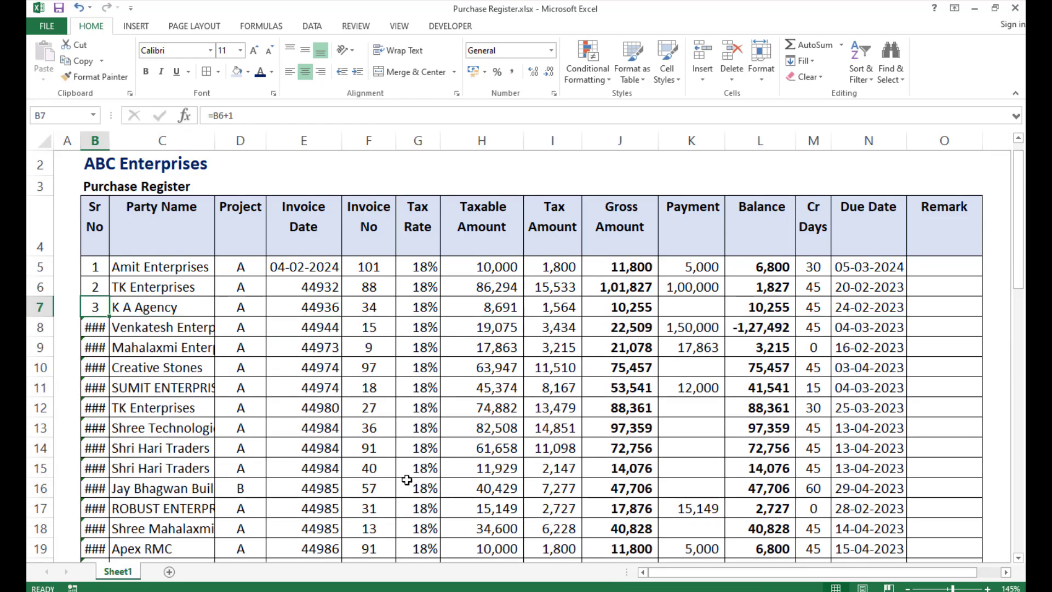
key(ctrl+c)
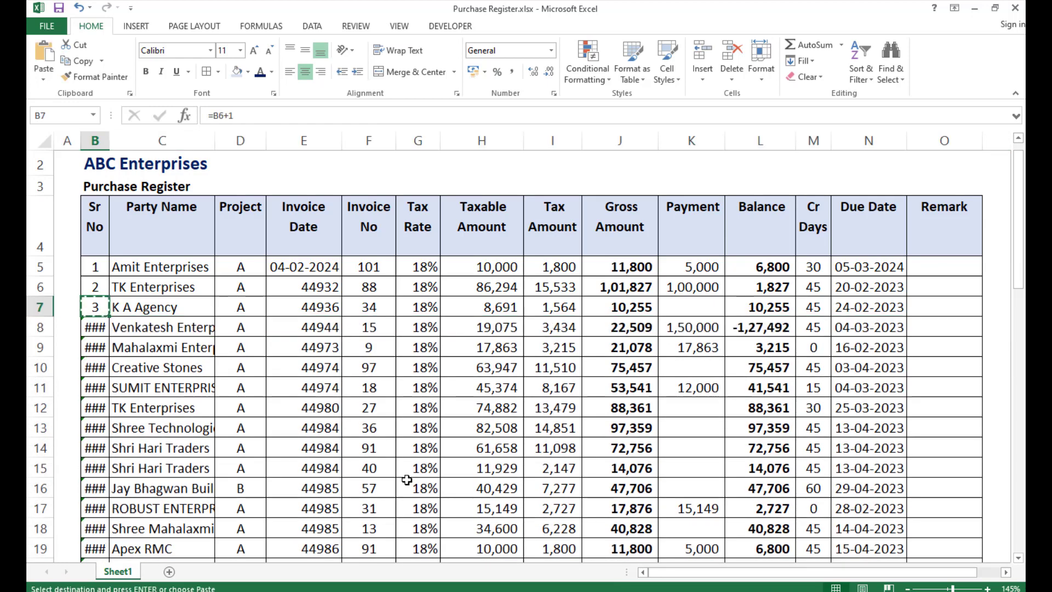
key(Down)
key(Return)
key(Down)
key(Down)
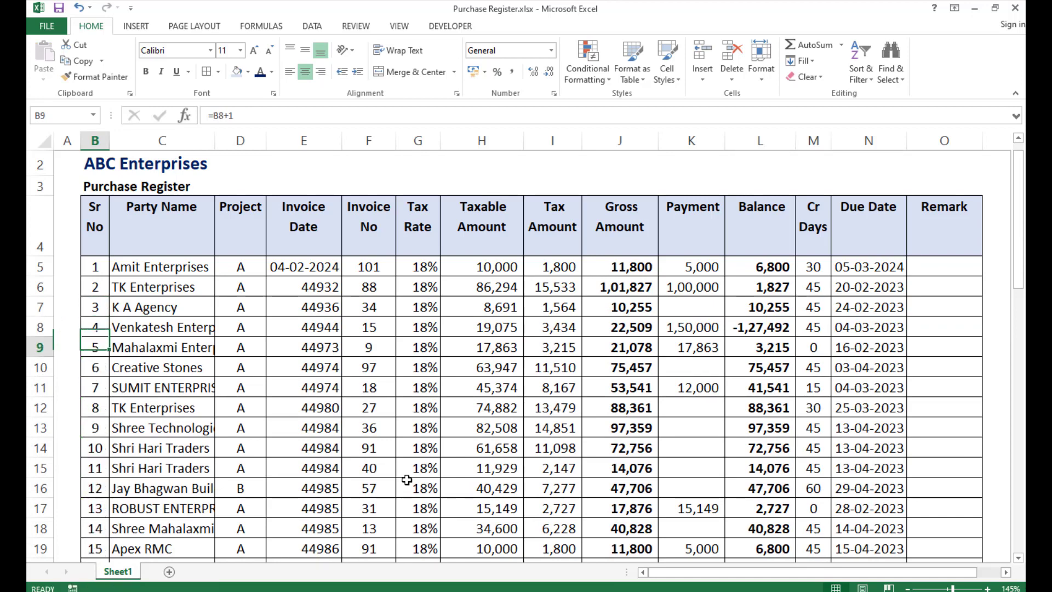
key(ctrl+Down)
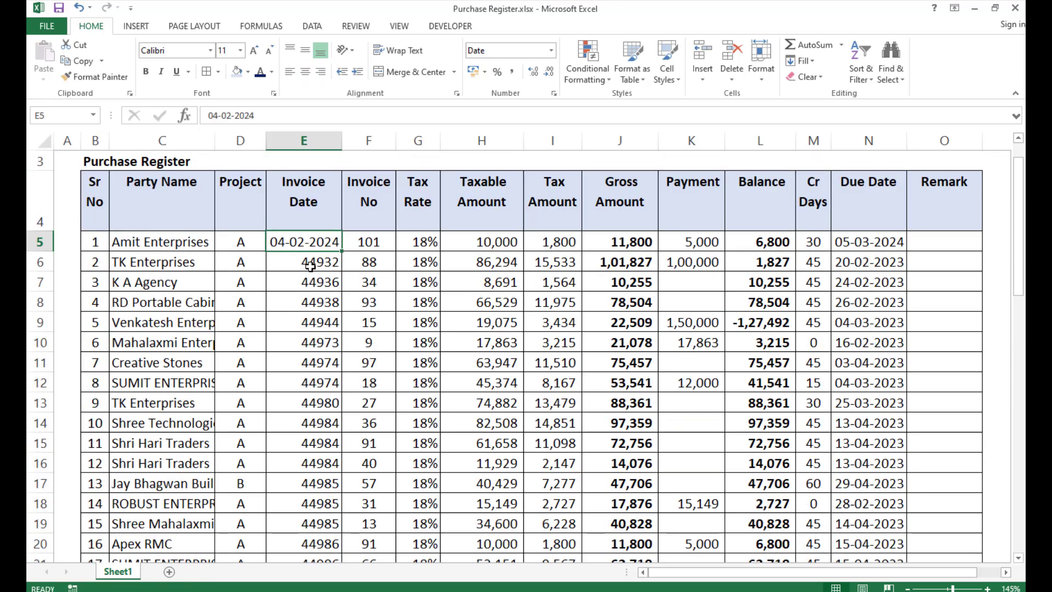
Format the whole Invoice Date column E as Short Date.
click(310, 267)
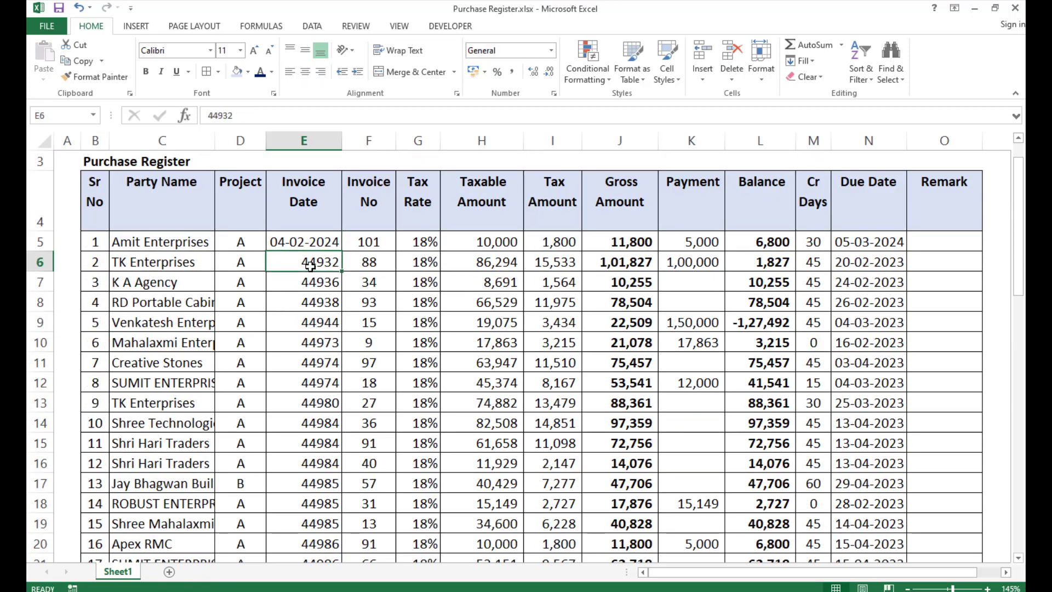
scroll(278, 357, up, 1)
click(314, 319)
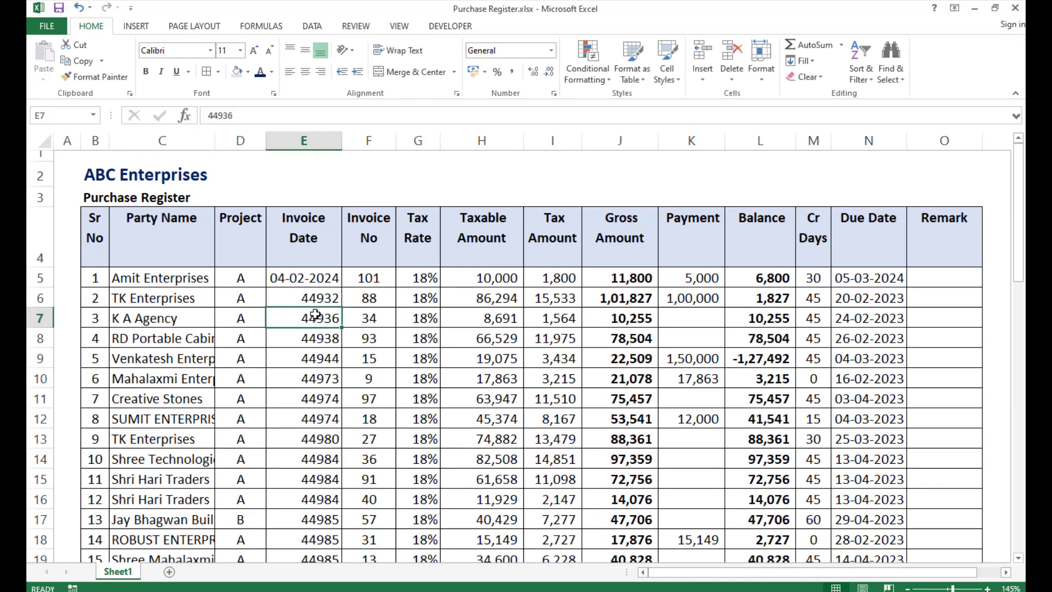
click(322, 300)
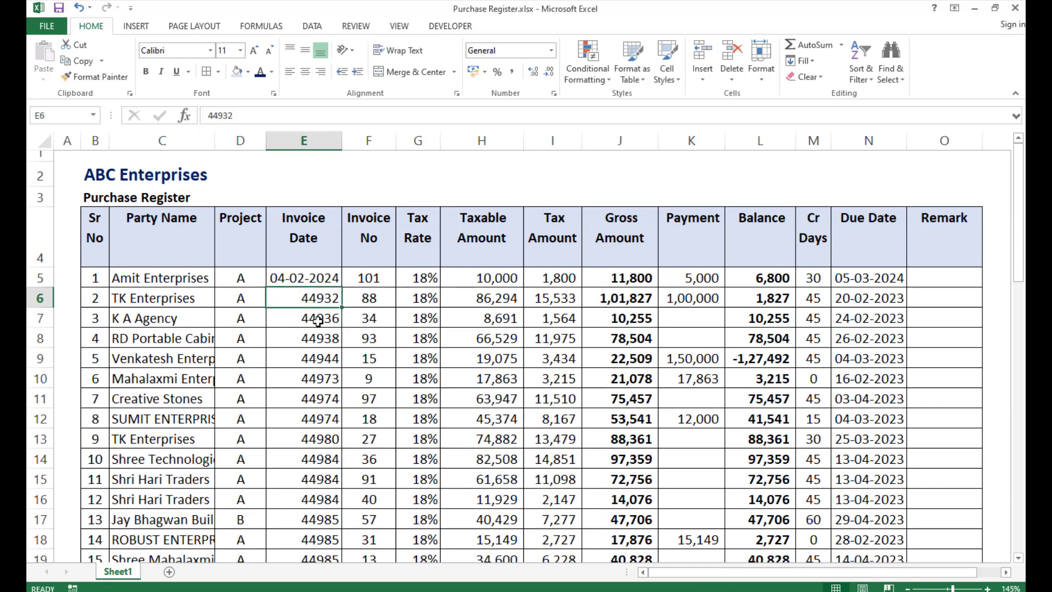
click(306, 141)
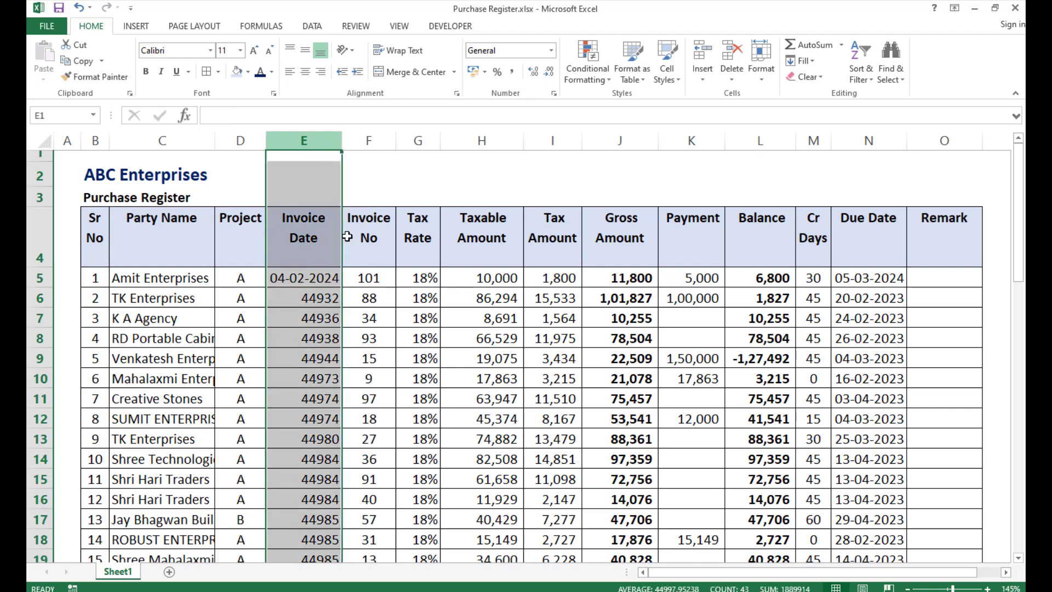
click(552, 50)
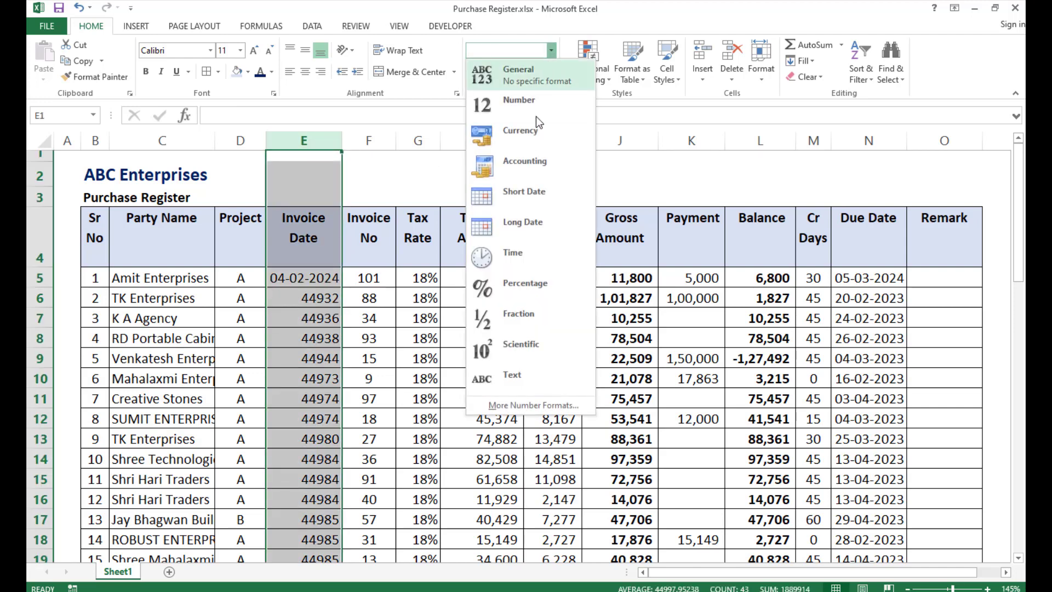
click(521, 198)
click(284, 301)
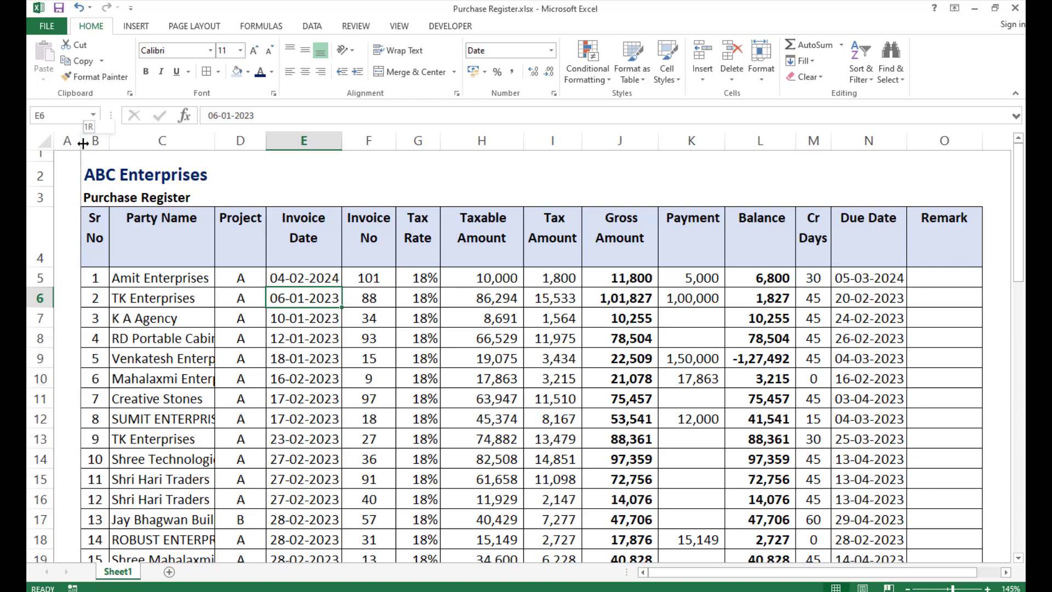
Narrow the blank column A beside the table.
drag(81, 141, 71, 141)
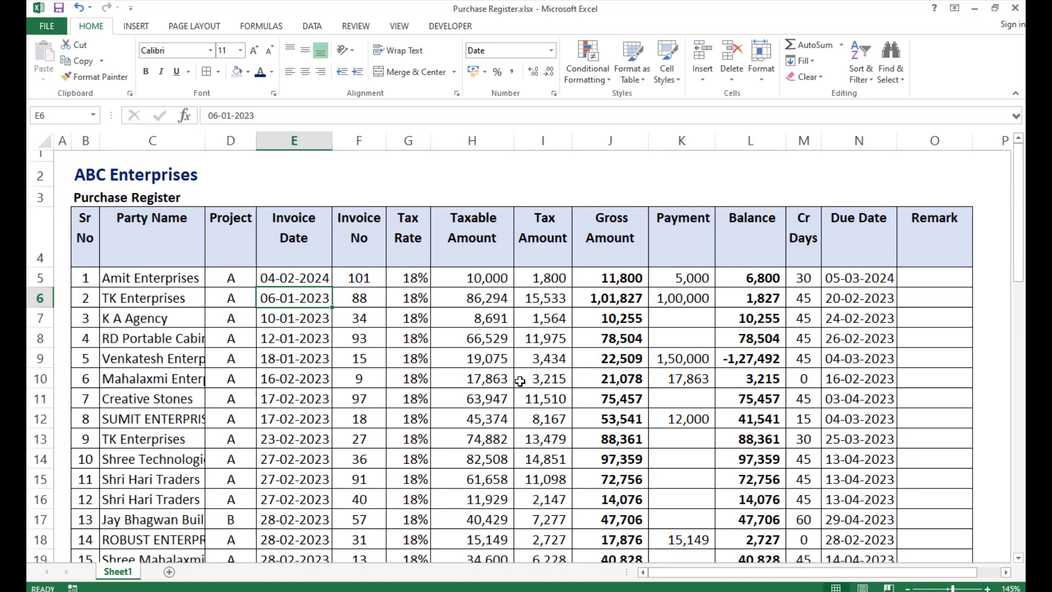
scroll(902, 327, down, 1)
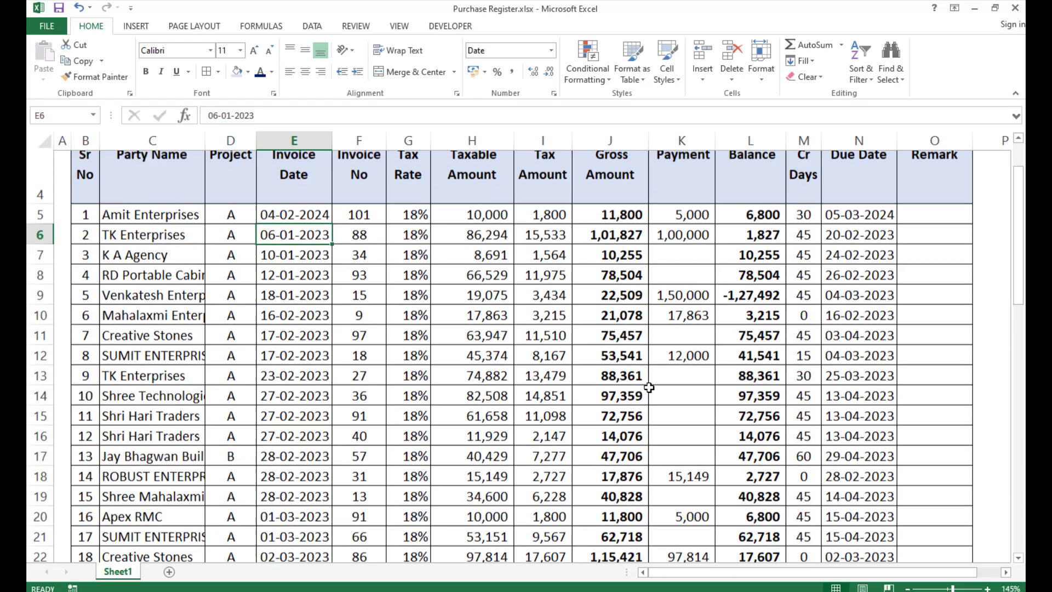
scroll(903, 328, up, 1)
Start a SUBTOTAL formula with function 9 (SUM) in H3, above the Taxable Amount heading.
drag(85, 236, 920, 234)
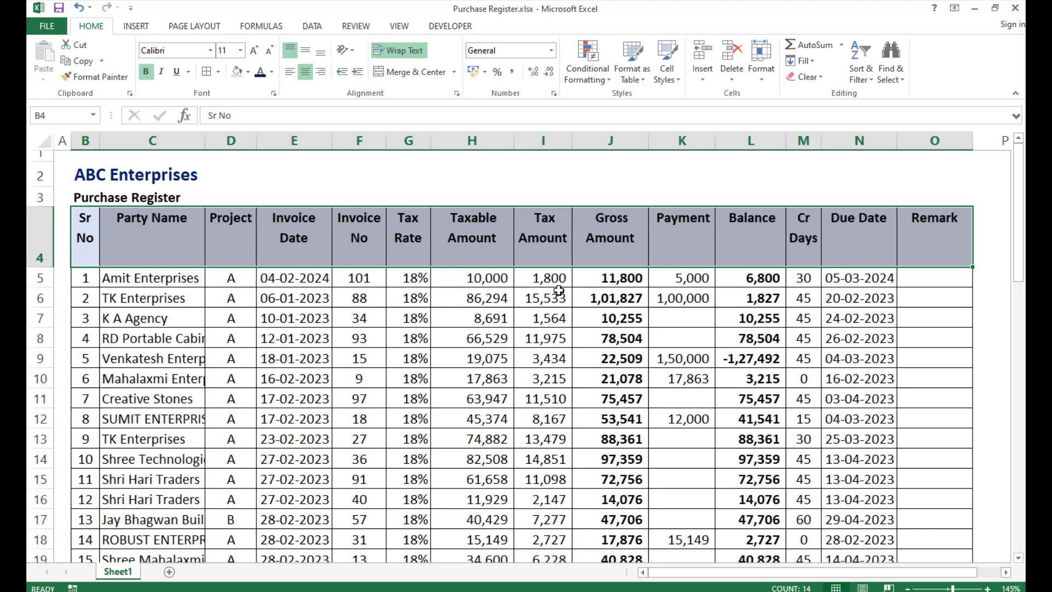
click(463, 194)
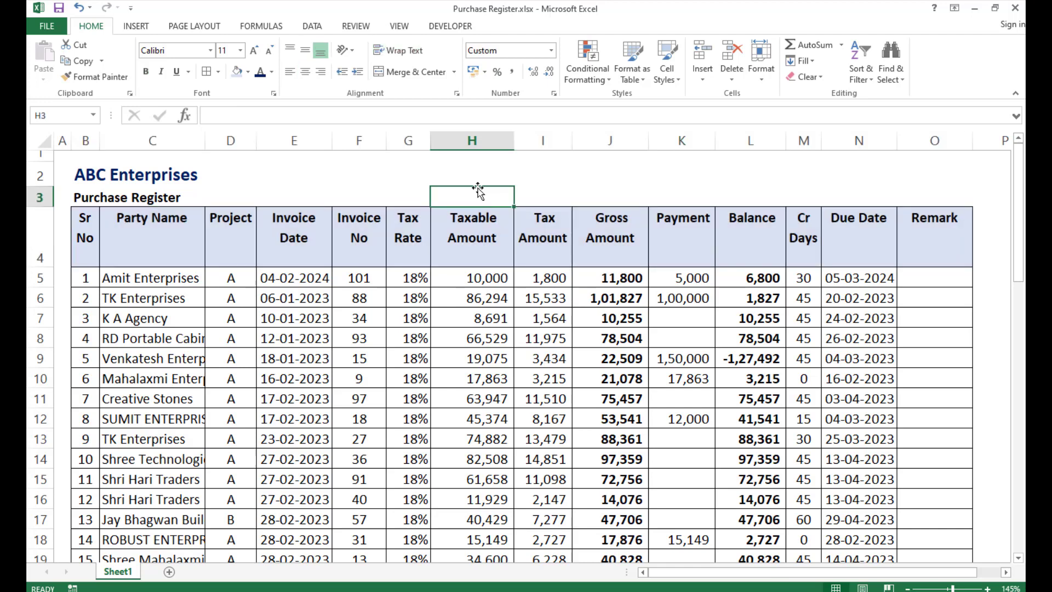
click(406, 196)
click(375, 200)
click(465, 197)
text(=sub)
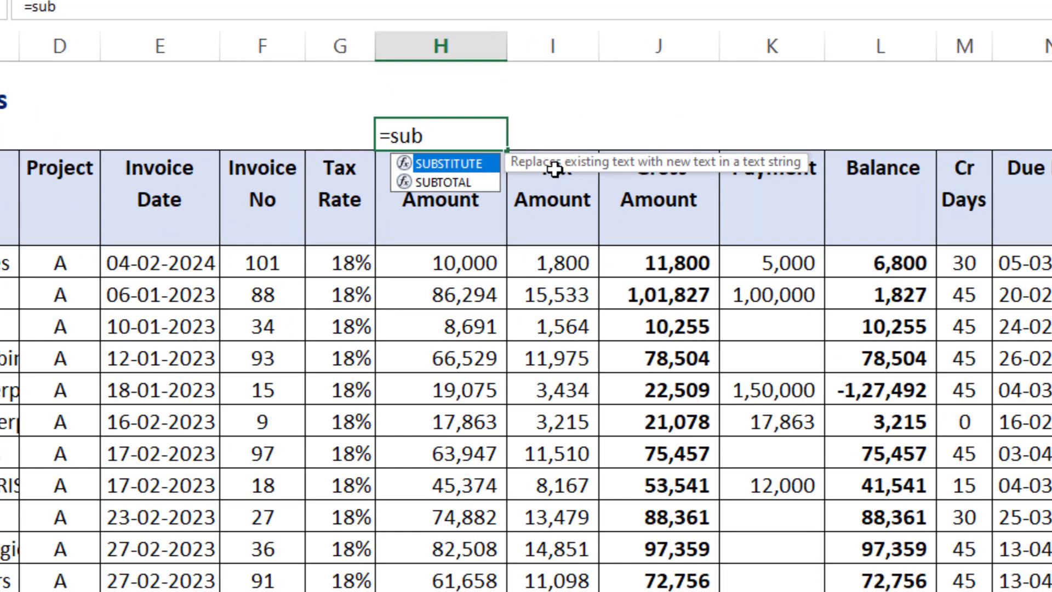
text(to)
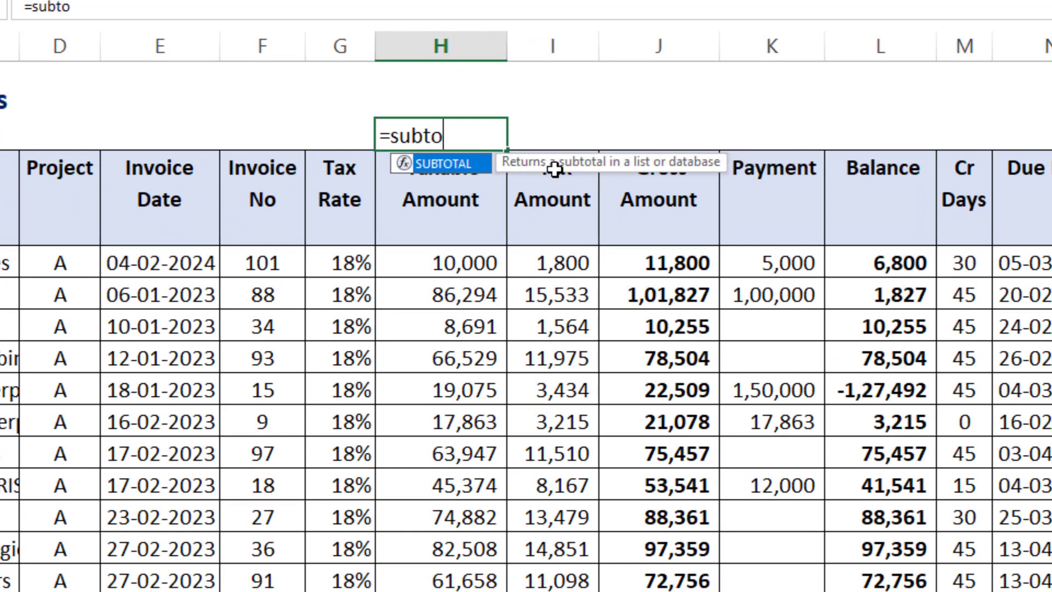
key(Tab)
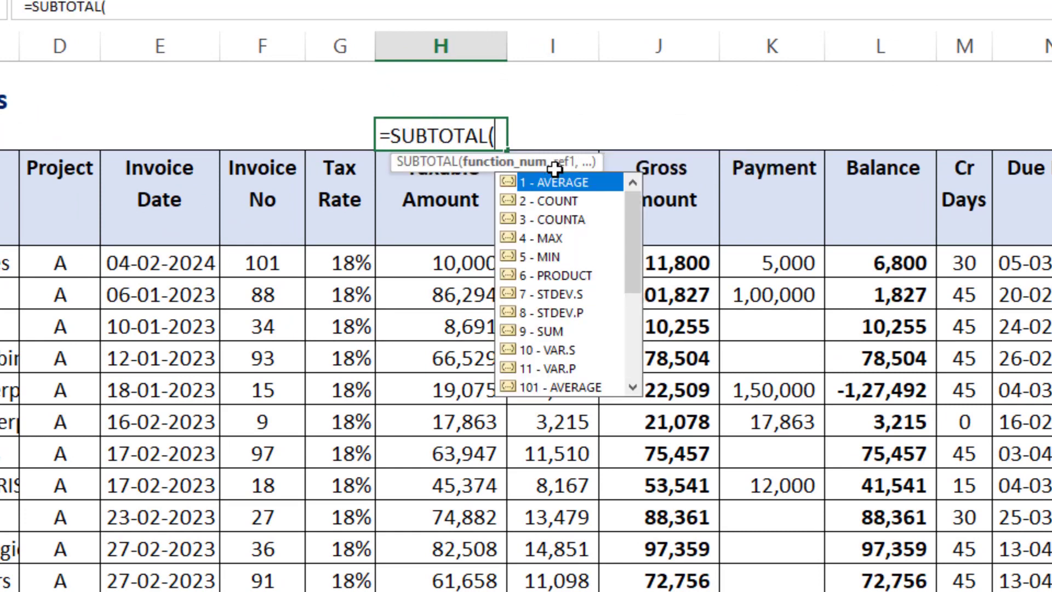
click(549, 333)
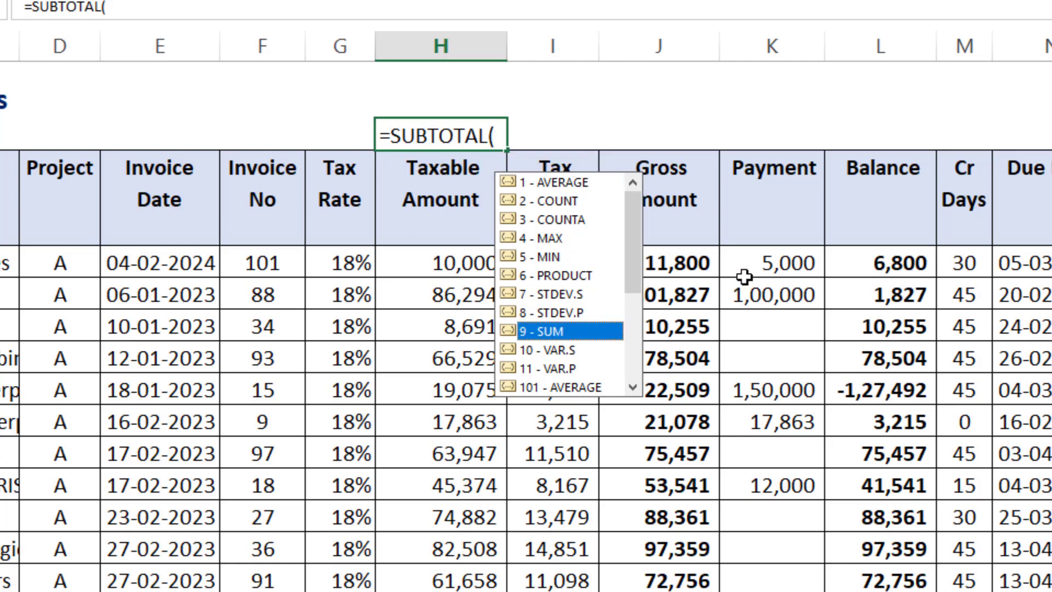
key(Tab)
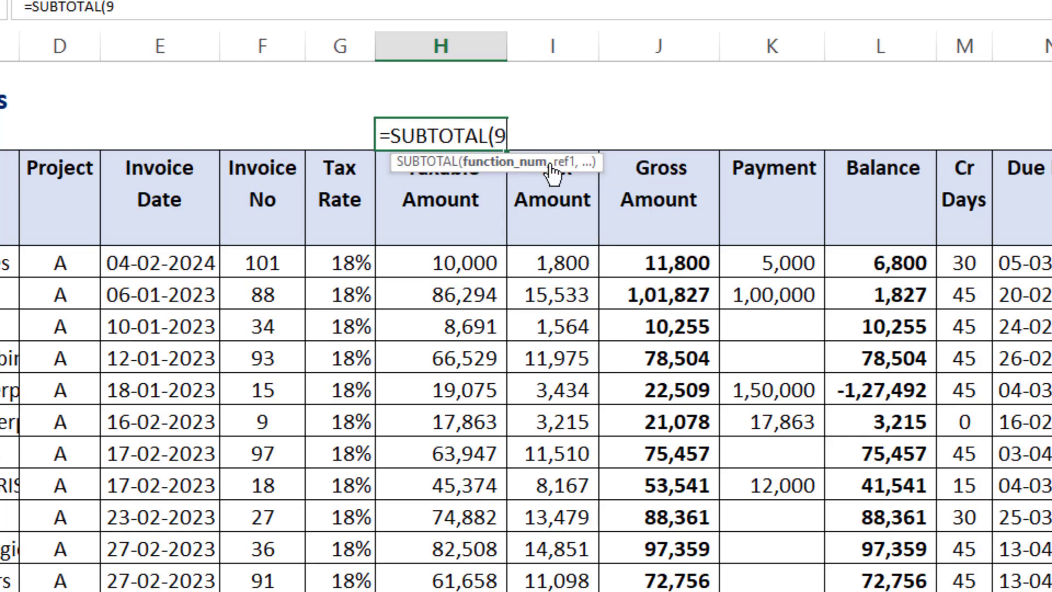
text(,)
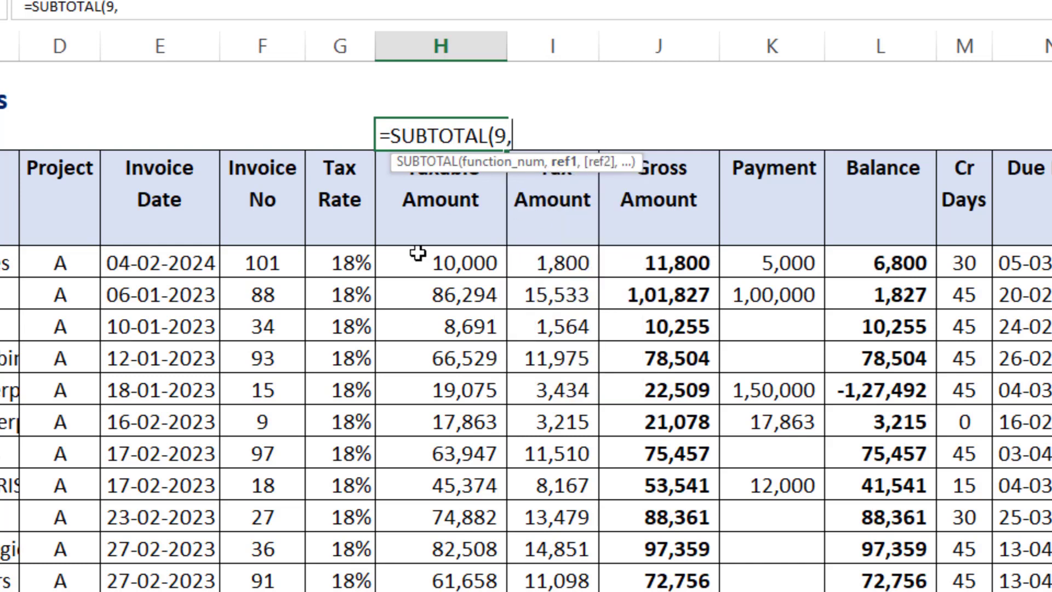
Complete the SUBTOTAL formula in H3 with the range H5:H1048576, covering the whole Taxable Amount column.
click(459, 259)
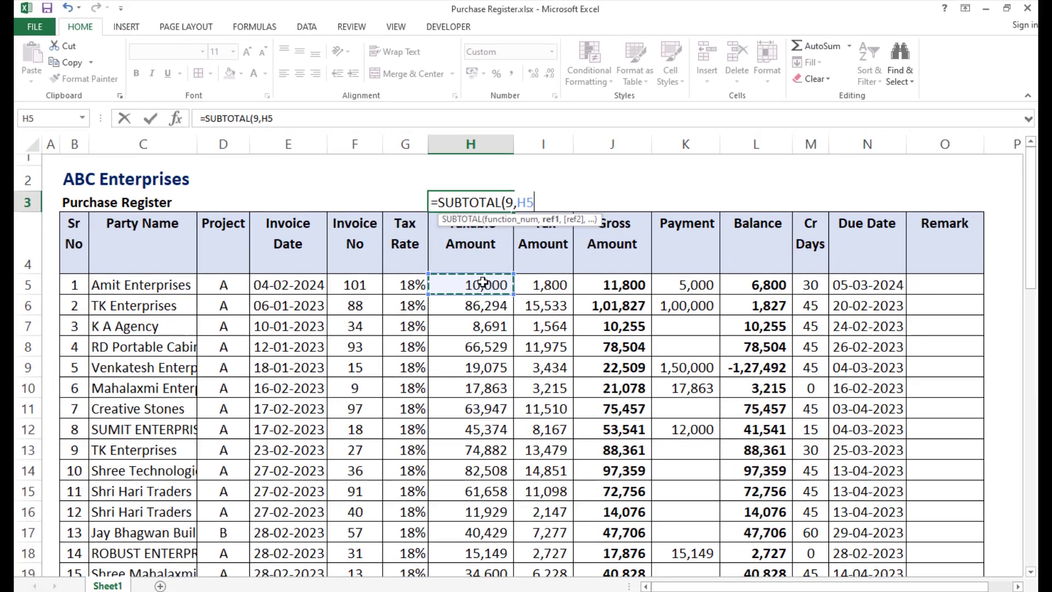
drag(471, 272, 483, 282)
key(shift+Page_Down)
key(shift+Page_Down)
key(shift+Page_Down)
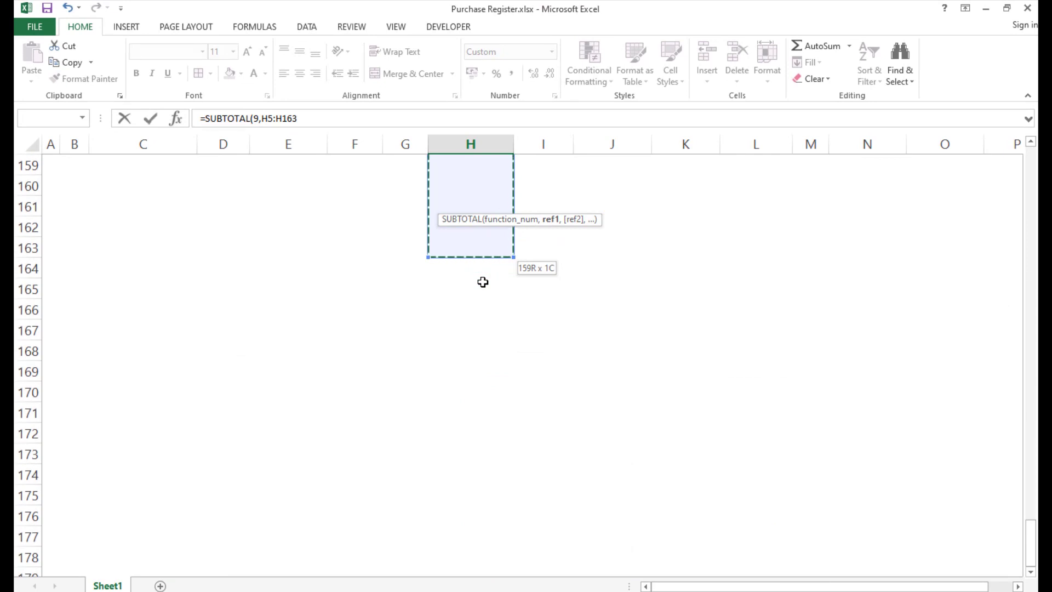
key(ctrl+shift+Down)
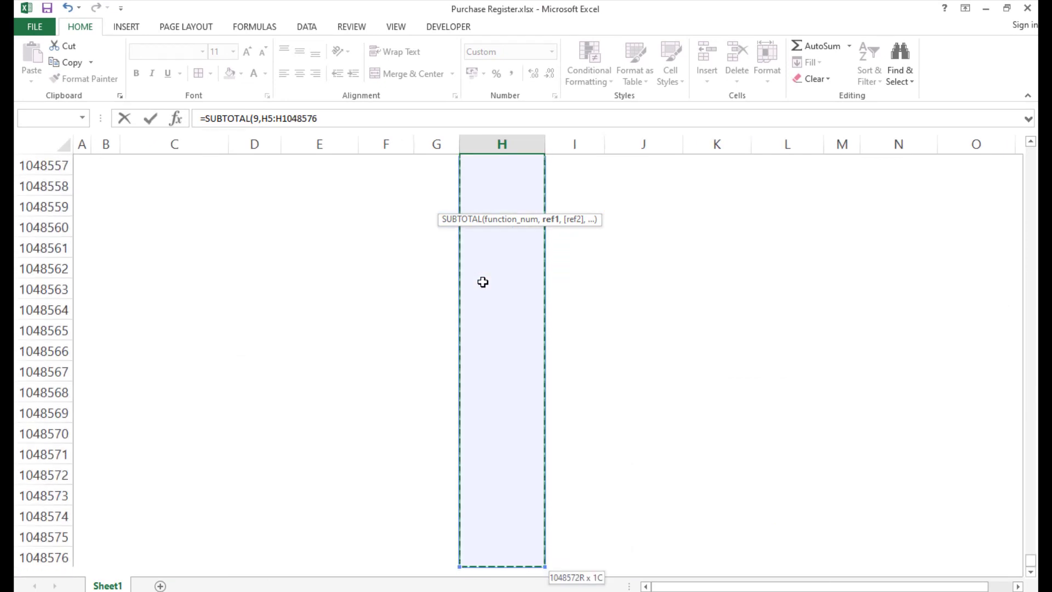
text())
key(ctrl+Return)
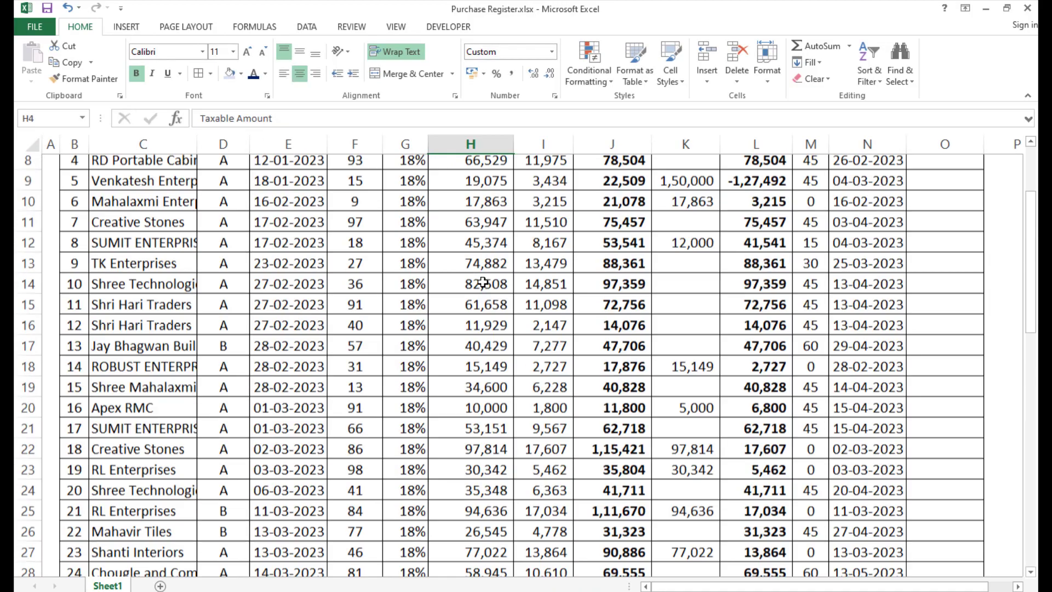
Copy the SUBTOTAL formula from H3 into I3:L3, above Tax Amount through Balance.
key(ctrl+c)
key(Right)
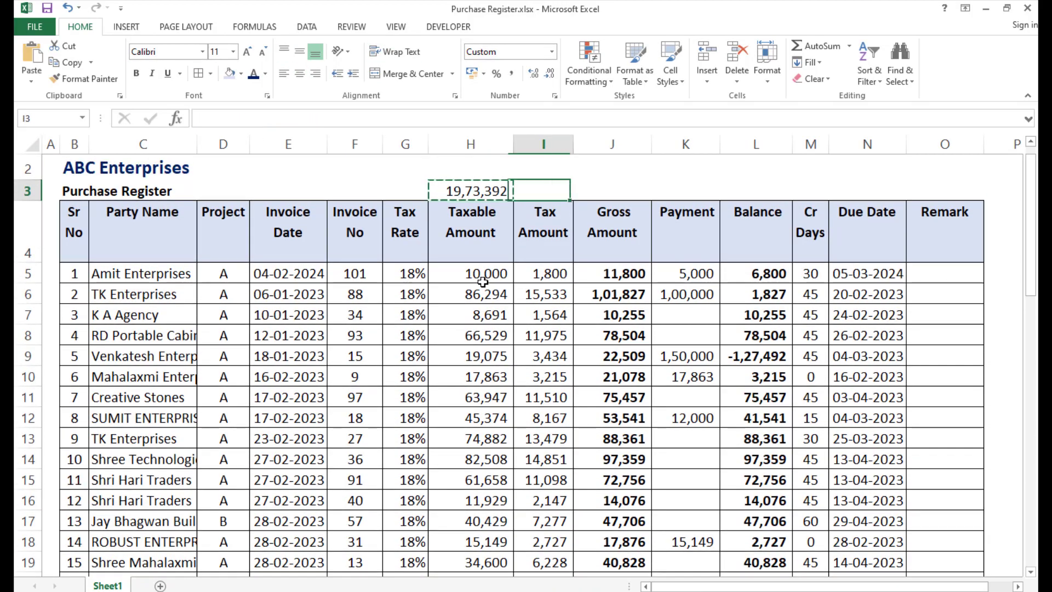
key(shift+Right)
key(shift+Right)
key(shift+Right)
key(ctrl+v)
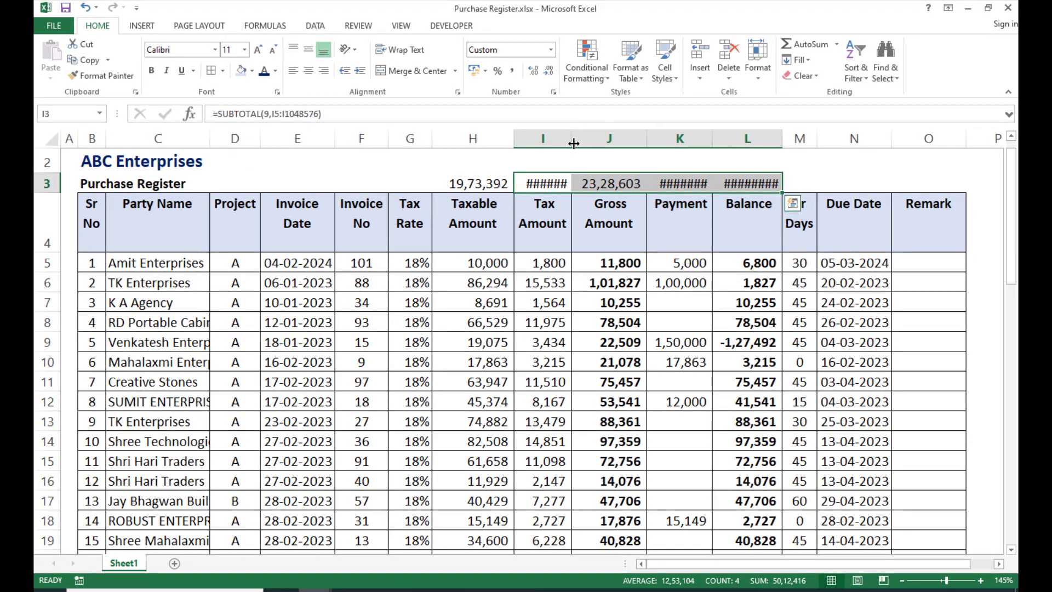
Autofit the Tax Amount, Payment and Balance columns (I, K and L) to show their totals in full.
double_click(571, 143)
click(714, 138)
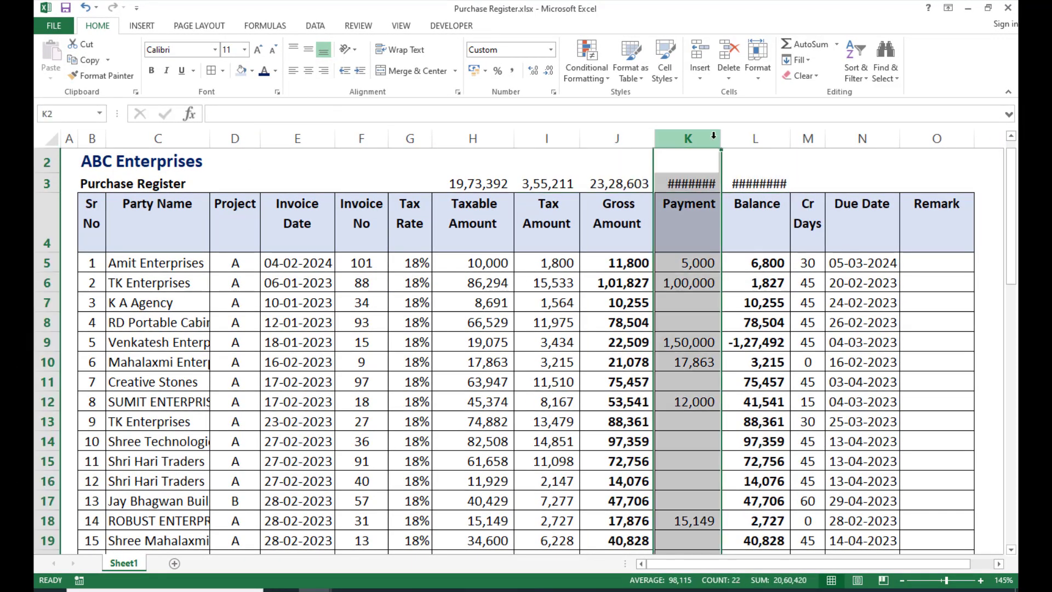
double_click(720, 138)
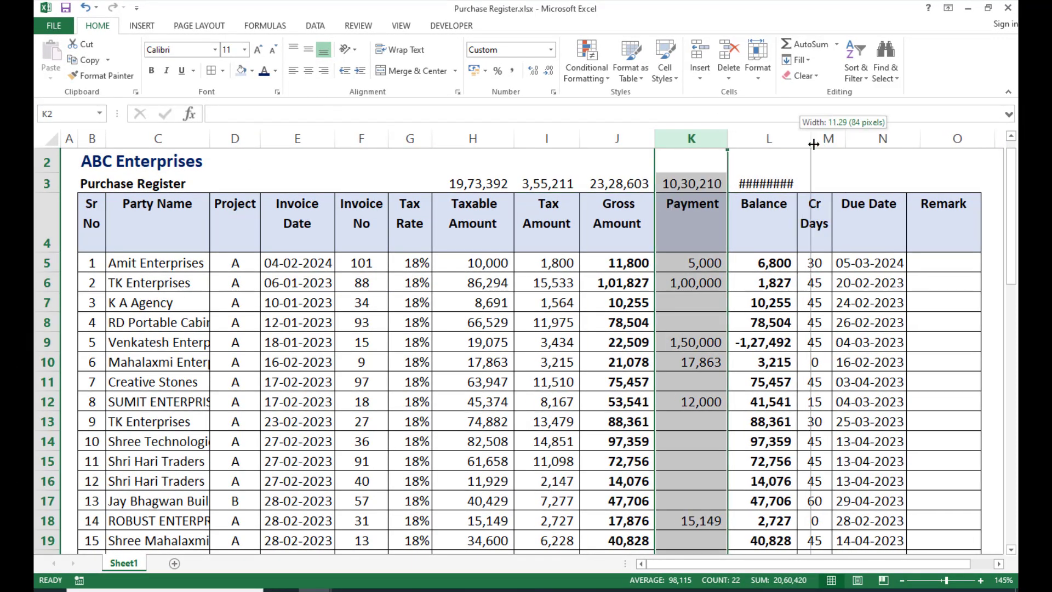
double_click(799, 139)
Enter the label Total in F3 and move it to G3, beside the column sums.
click(362, 183)
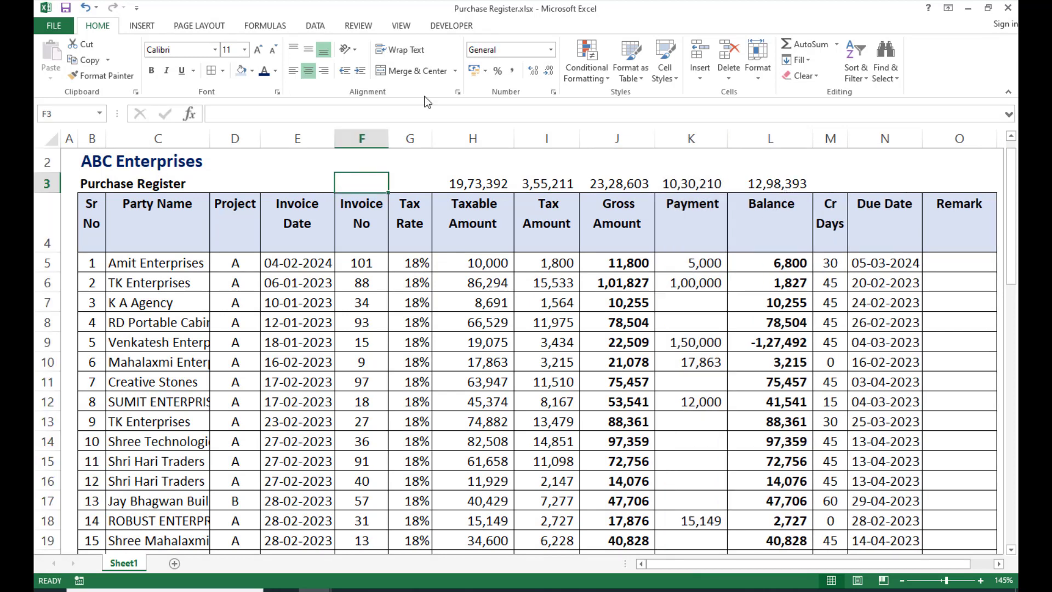
text(Total)
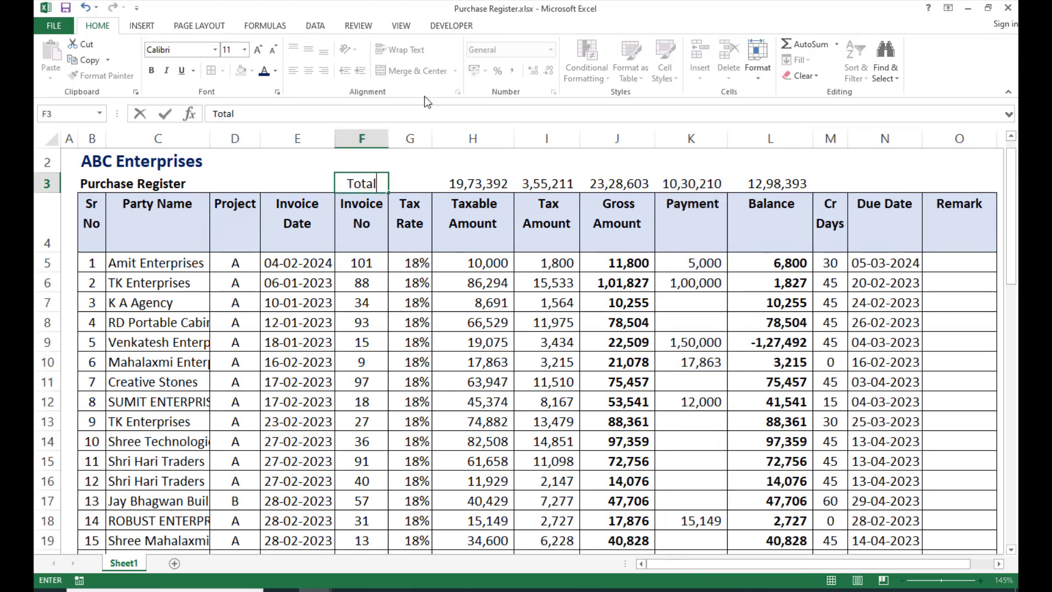
key(Return)
key(Up)
key(ctrl+x)
key(Right)
key(ctrl+v)
Make the total cells G3:L3 bold and give them a light orange fill.
key(ctrl+shift+Right)
key(ctrl+b)
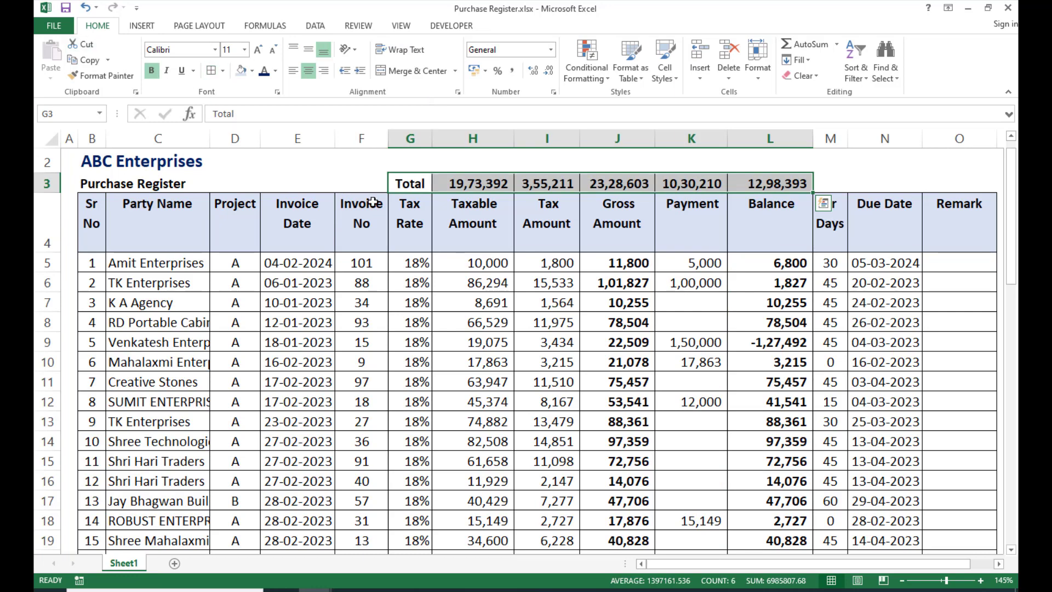
click(252, 71)
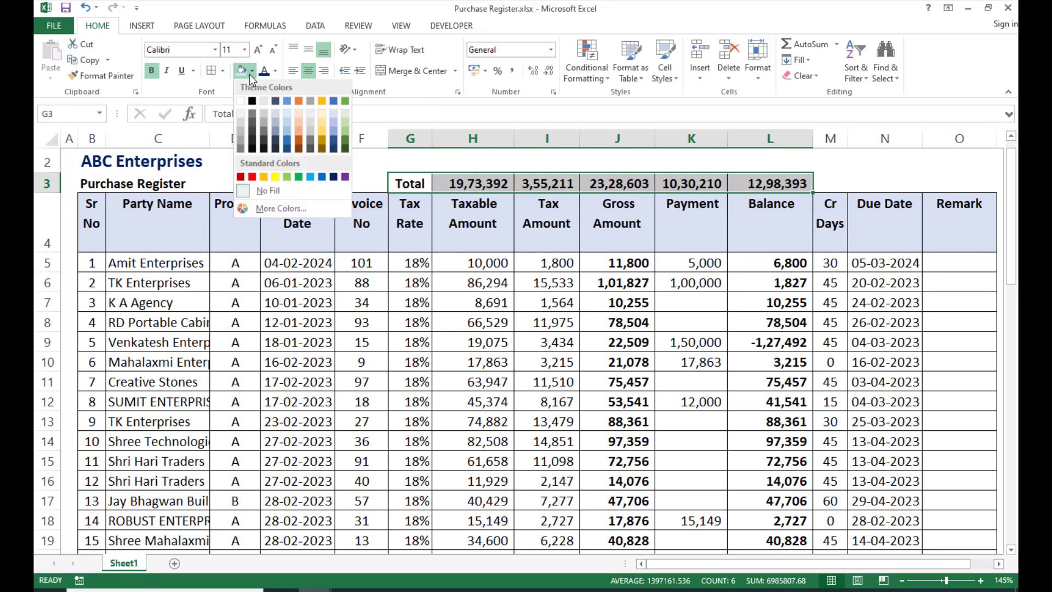
click(299, 115)
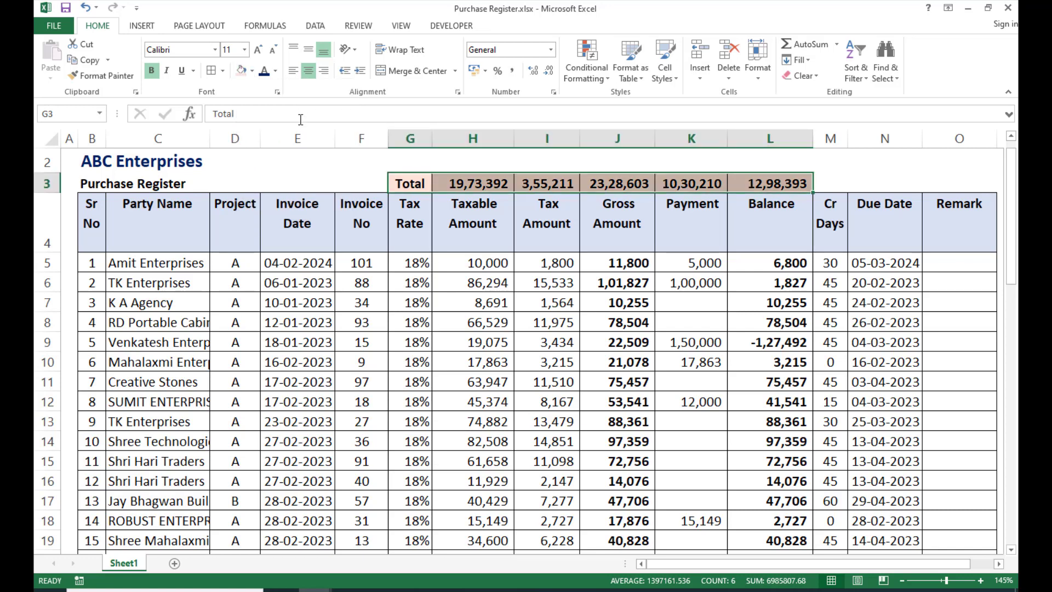
click(476, 247)
click(476, 189)
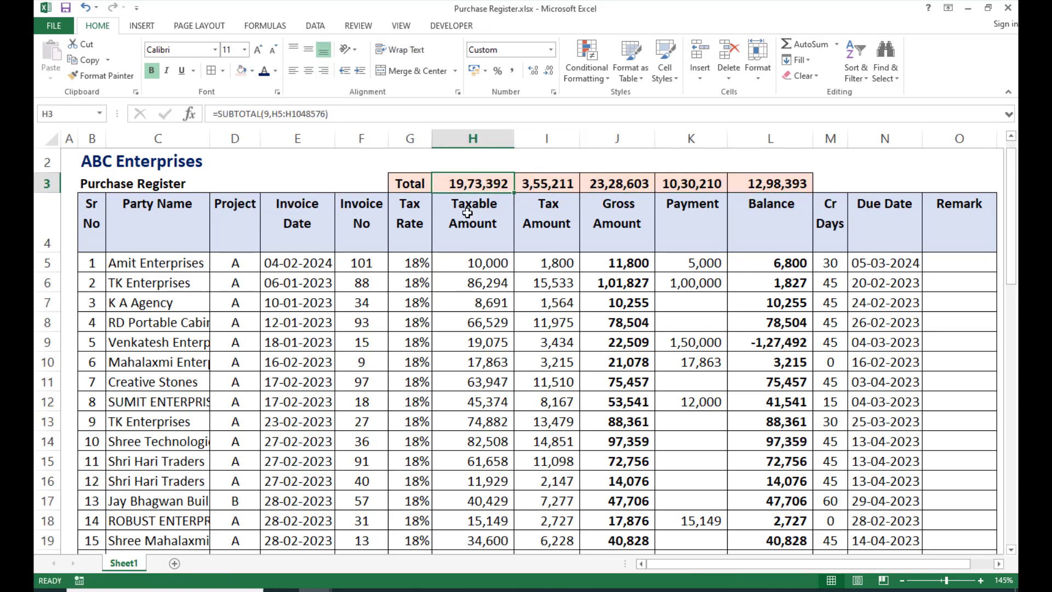
Add filters to the table's header row B4:O4.
drag(93, 223, 975, 239)
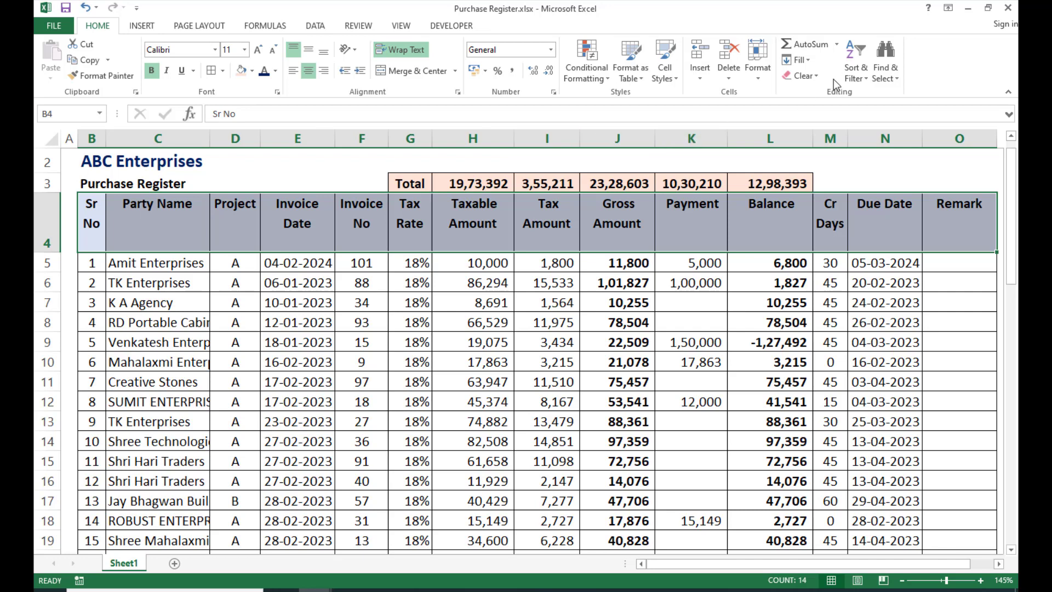
click(853, 70)
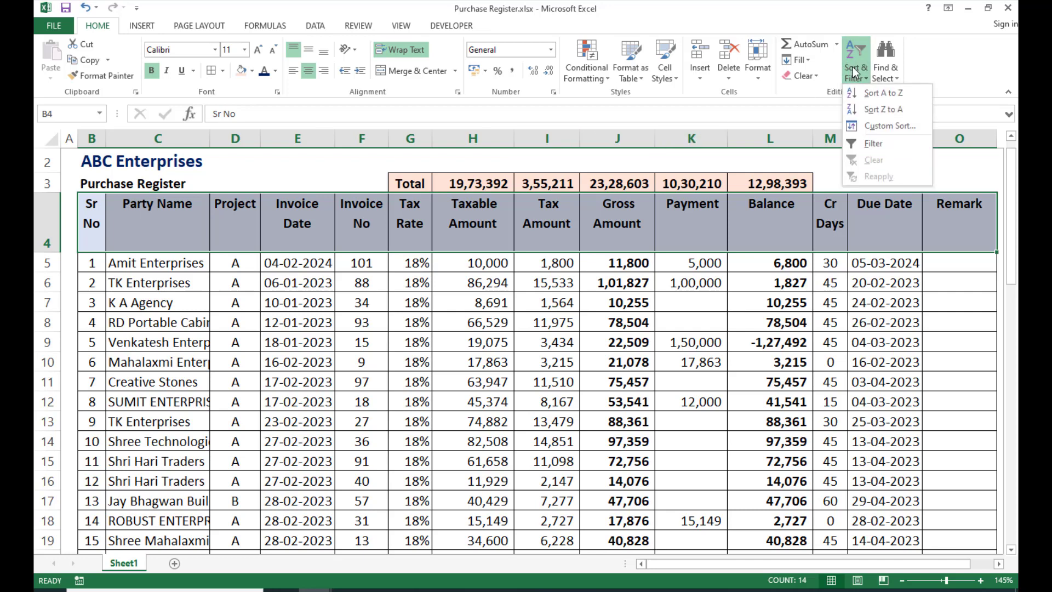
click(867, 144)
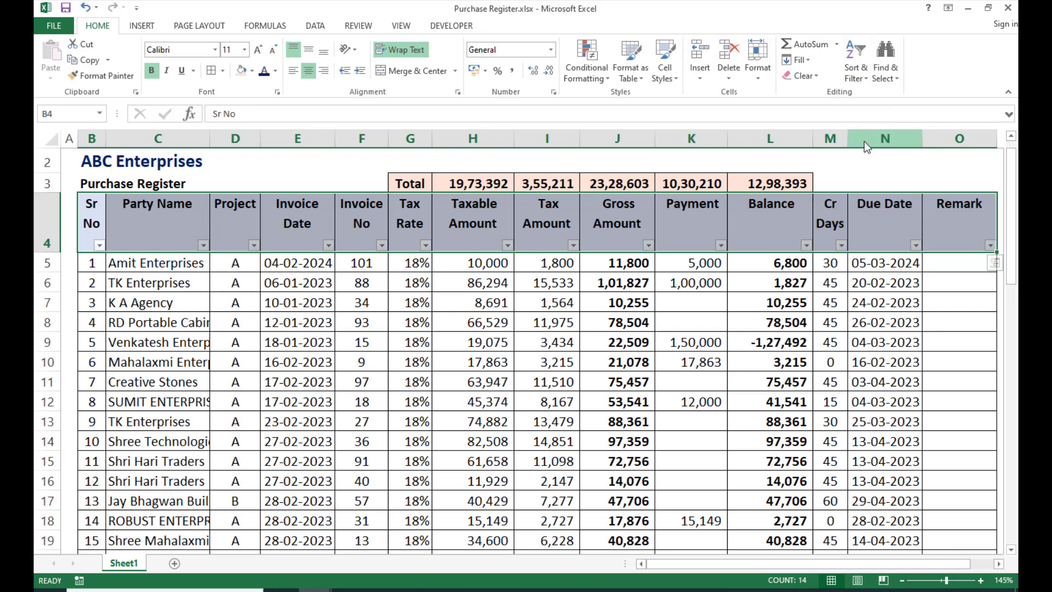
Remove the filters from the header row B4:O4 and apply them again.
click(853, 77)
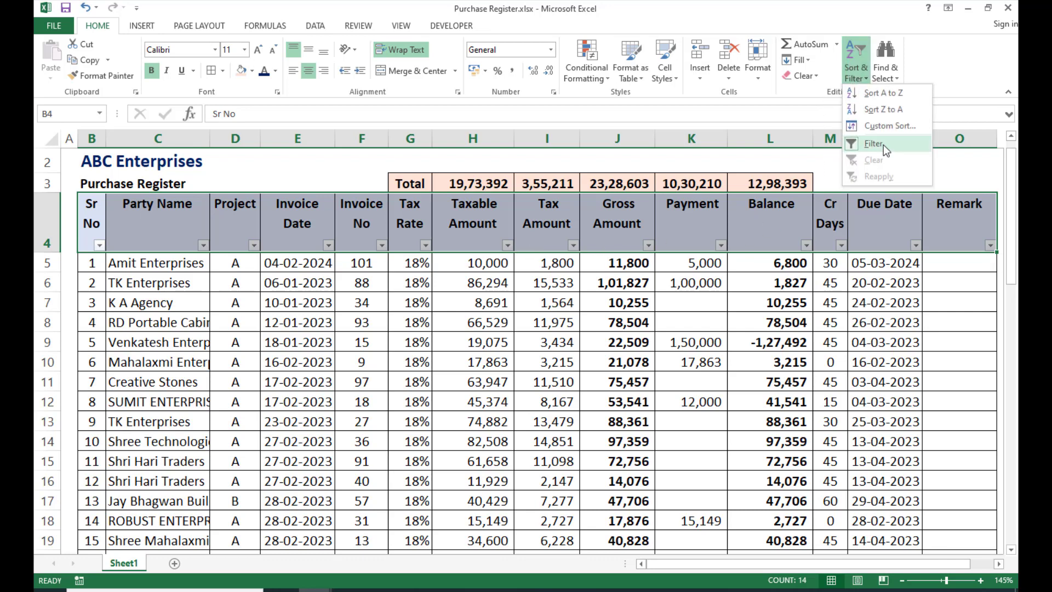
click(883, 145)
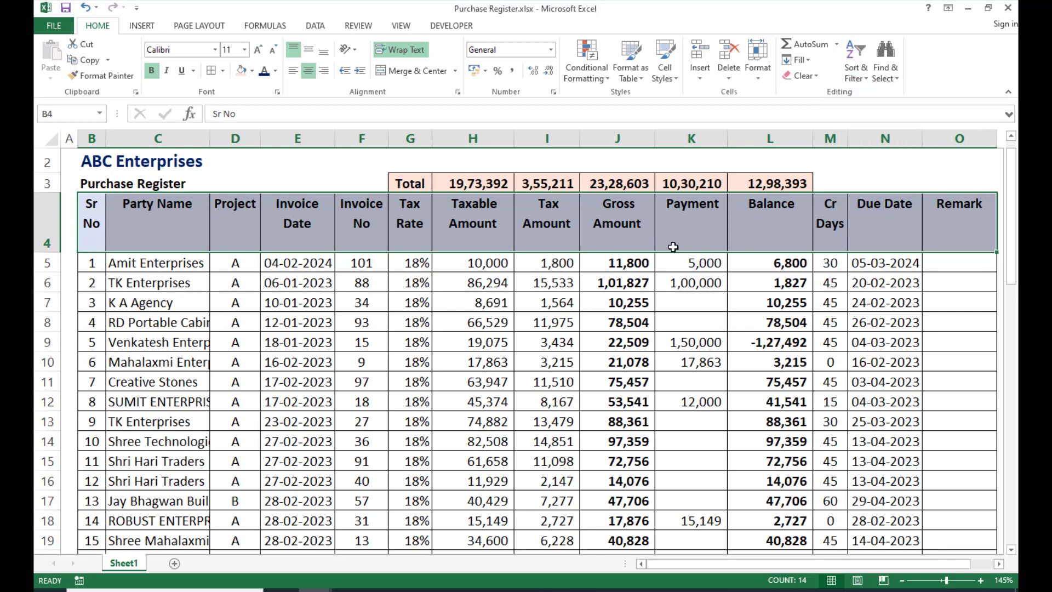
click(315, 26)
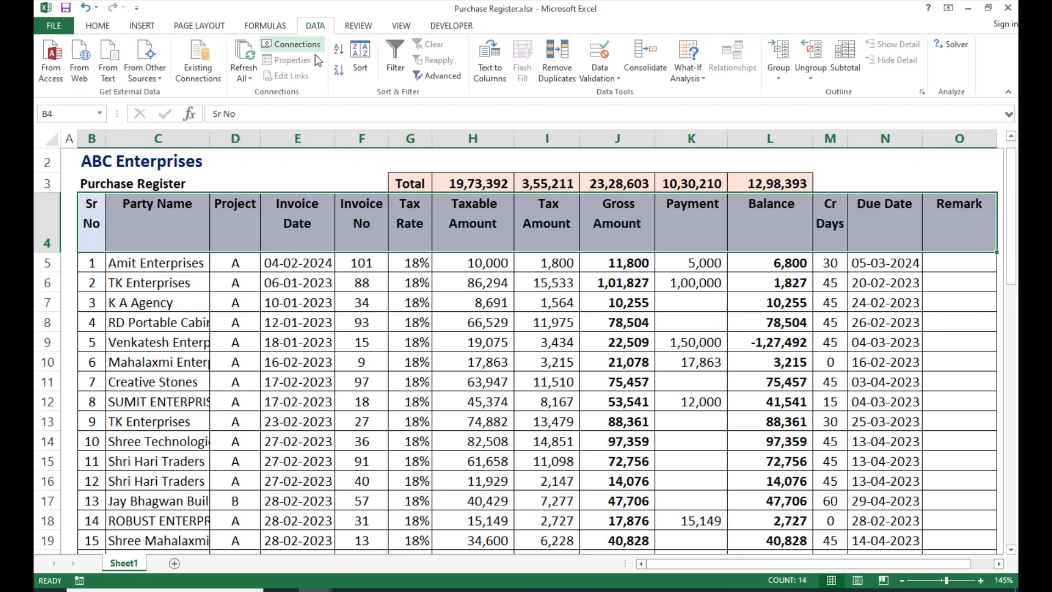
click(394, 61)
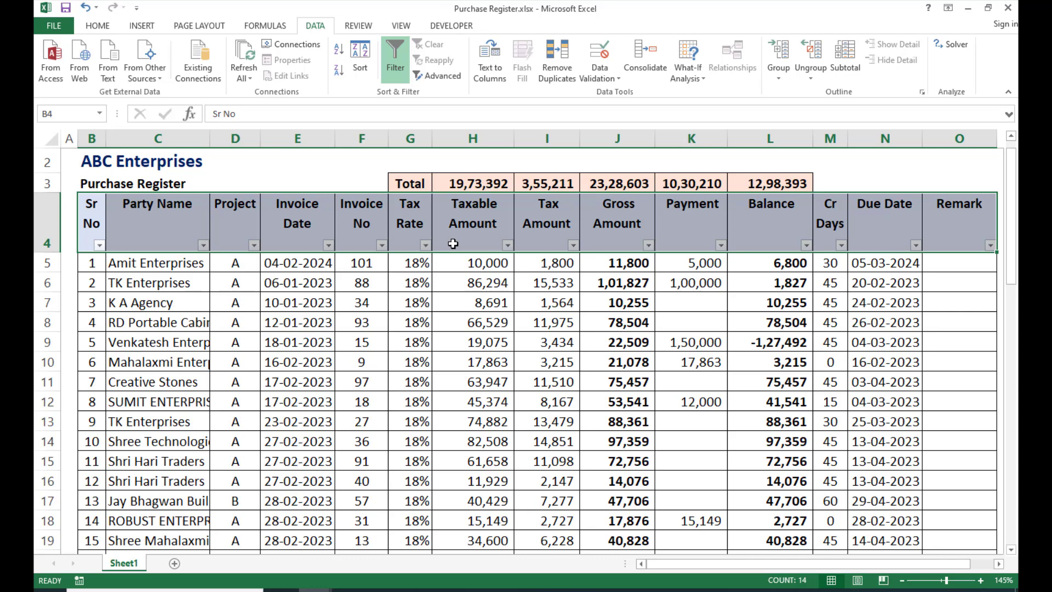
Sort the register by Invoice Date from oldest to newest.
click(151, 225)
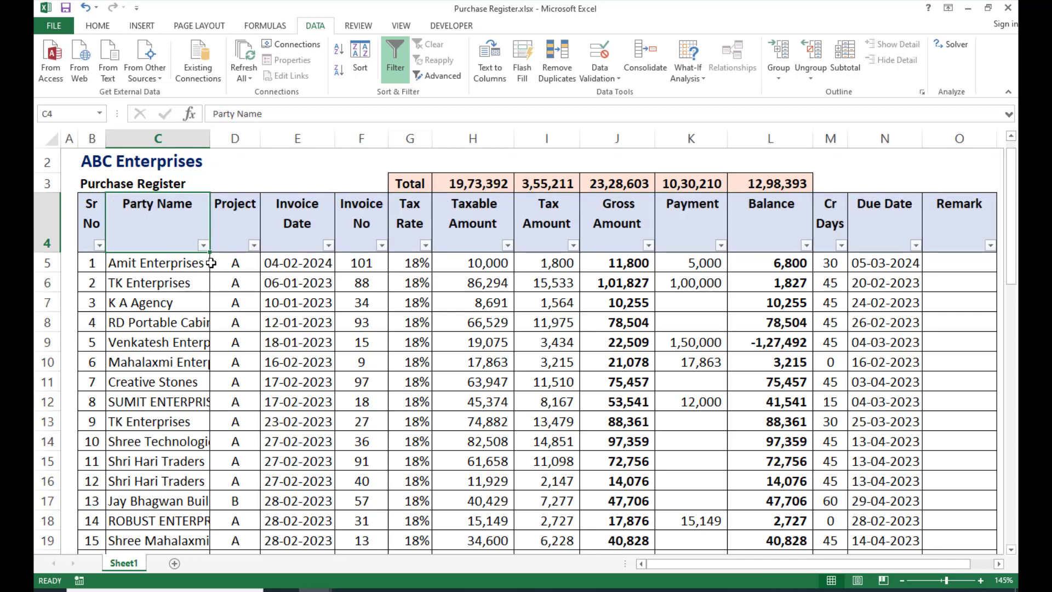
click(304, 247)
click(305, 263)
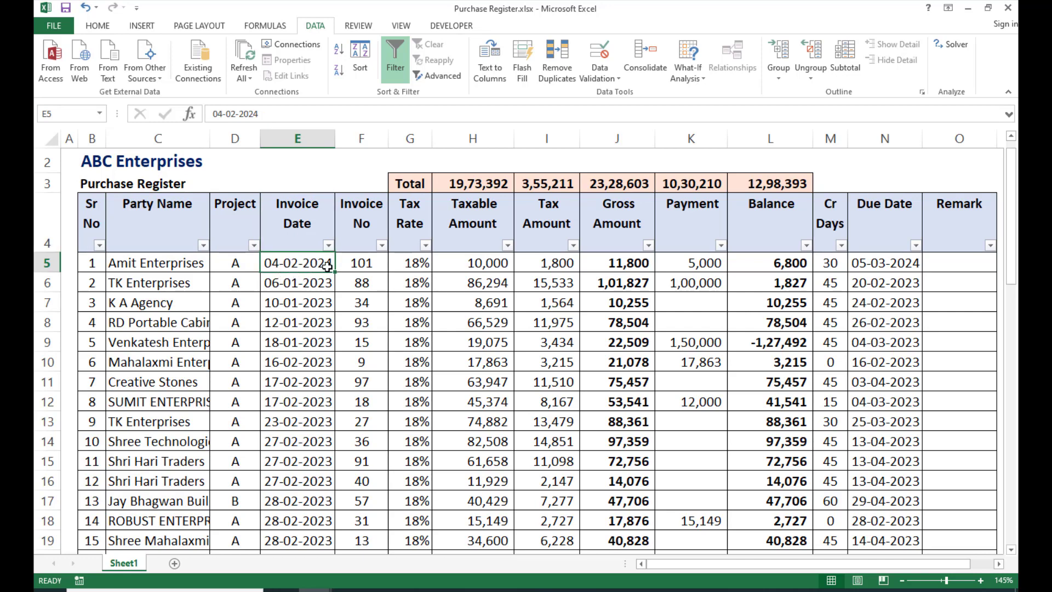
click(291, 282)
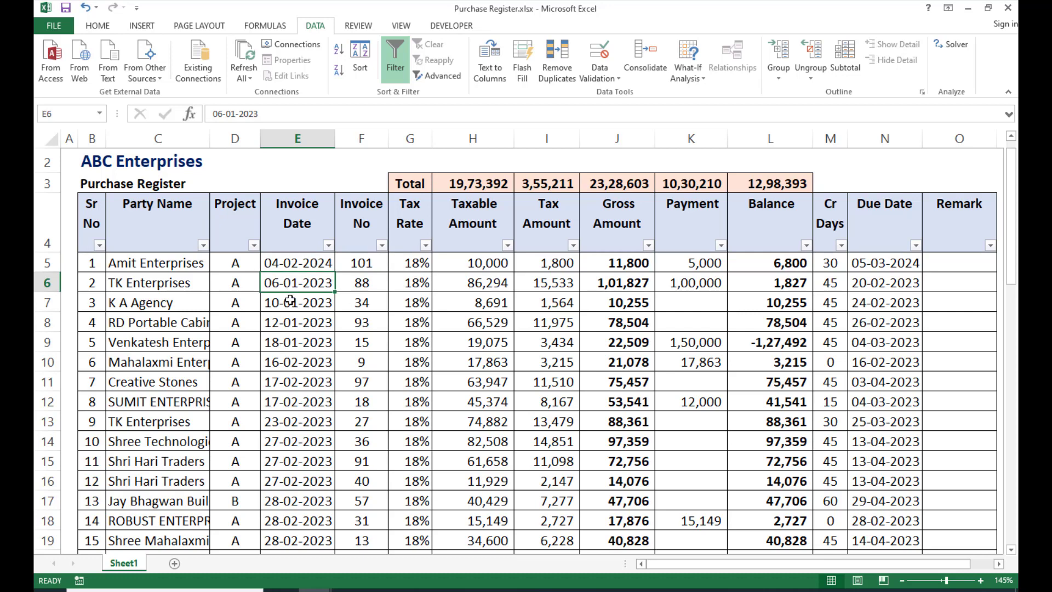
click(291, 223)
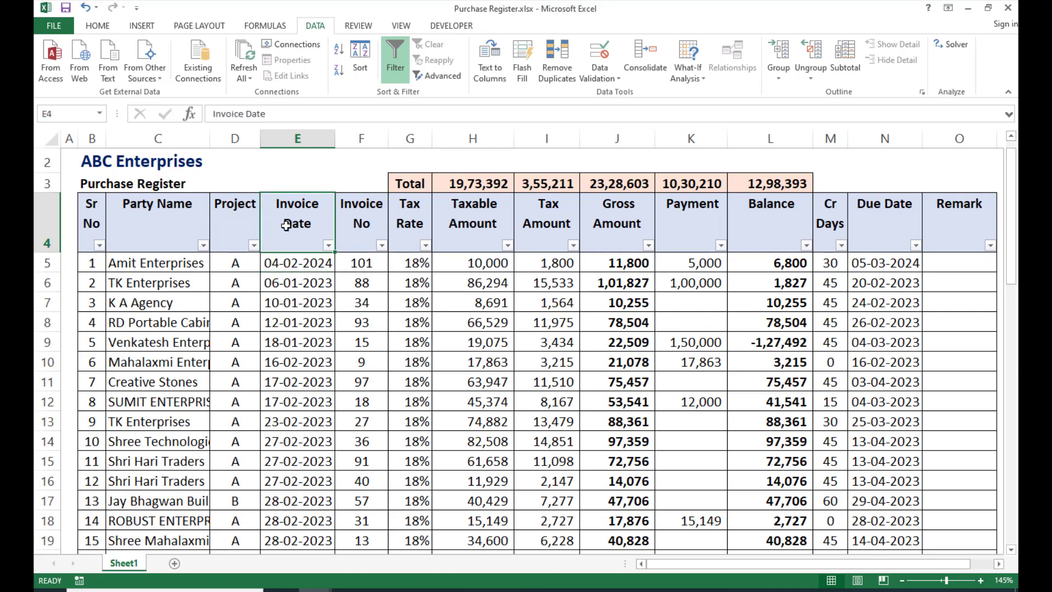
click(329, 246)
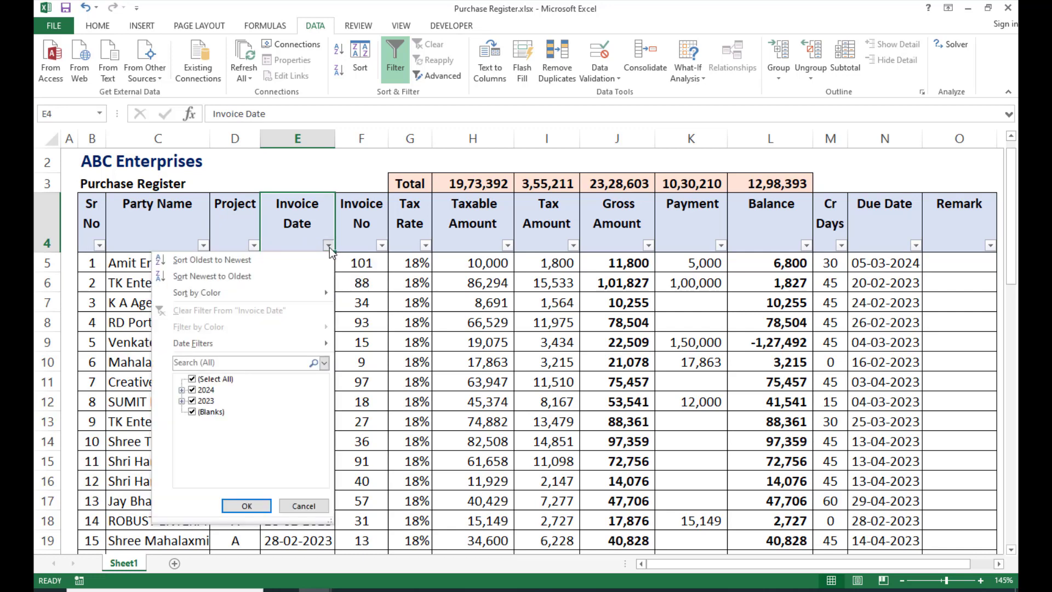
click(219, 261)
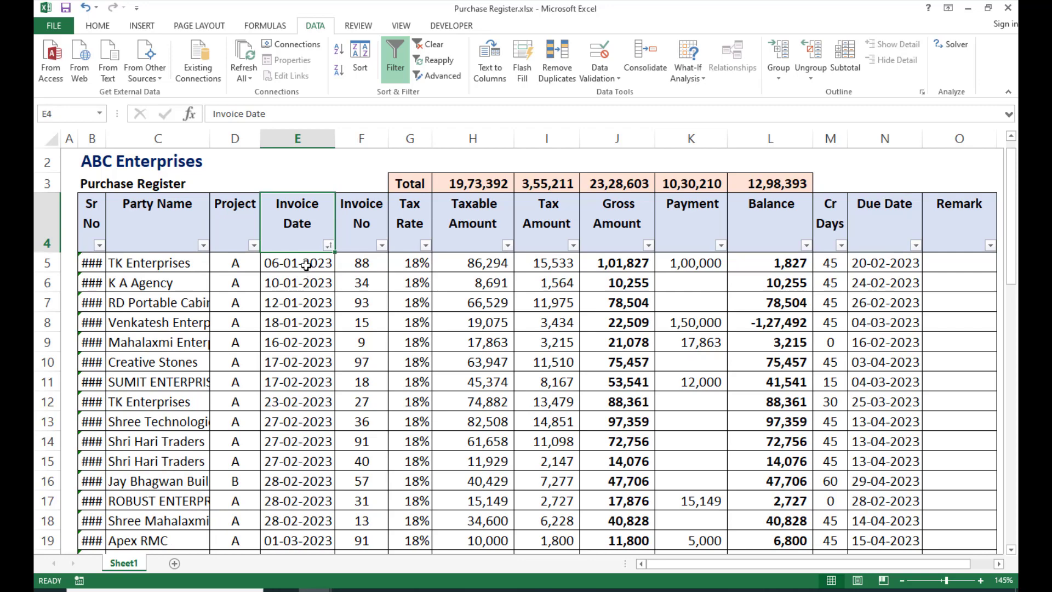
click(307, 264)
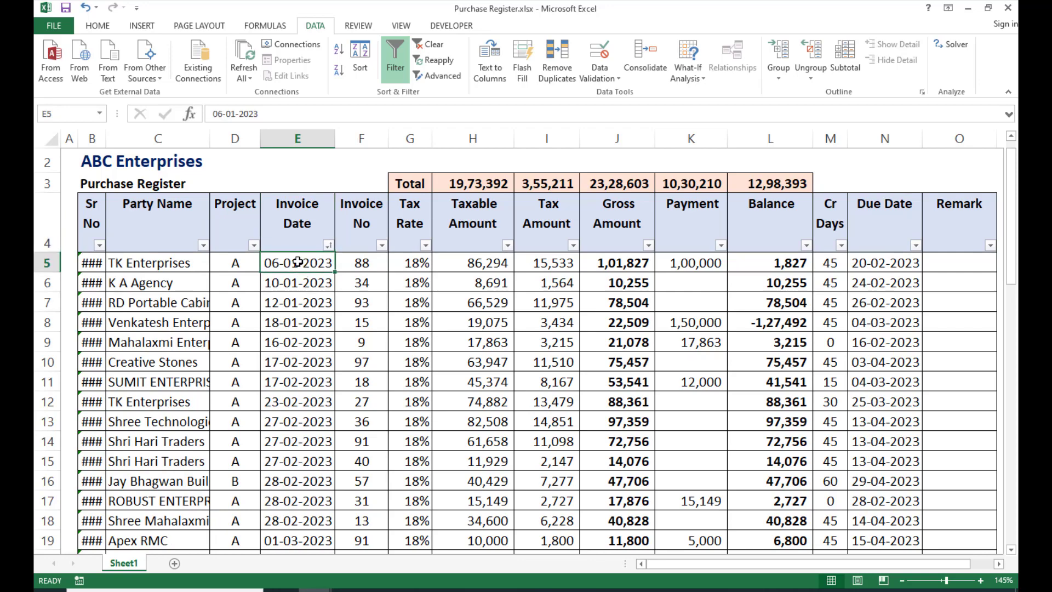
drag(297, 262, 301, 458)
Set the first serial number in B5 to 1 to repair the numbering after the sort.
scroll(307, 399, up, 1)
click(96, 273)
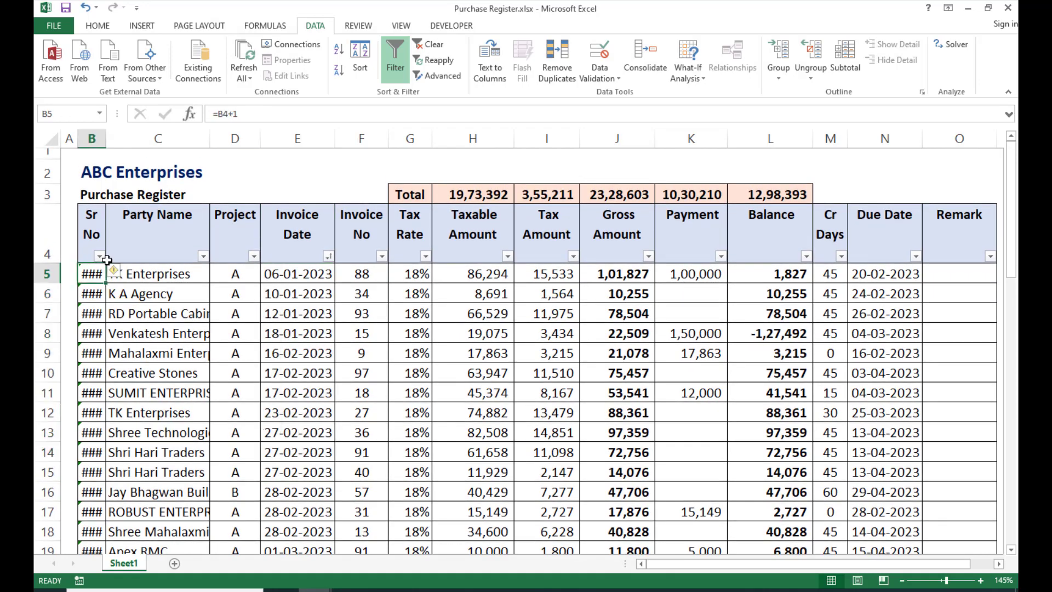
text(1)
key(ctrl+Return)
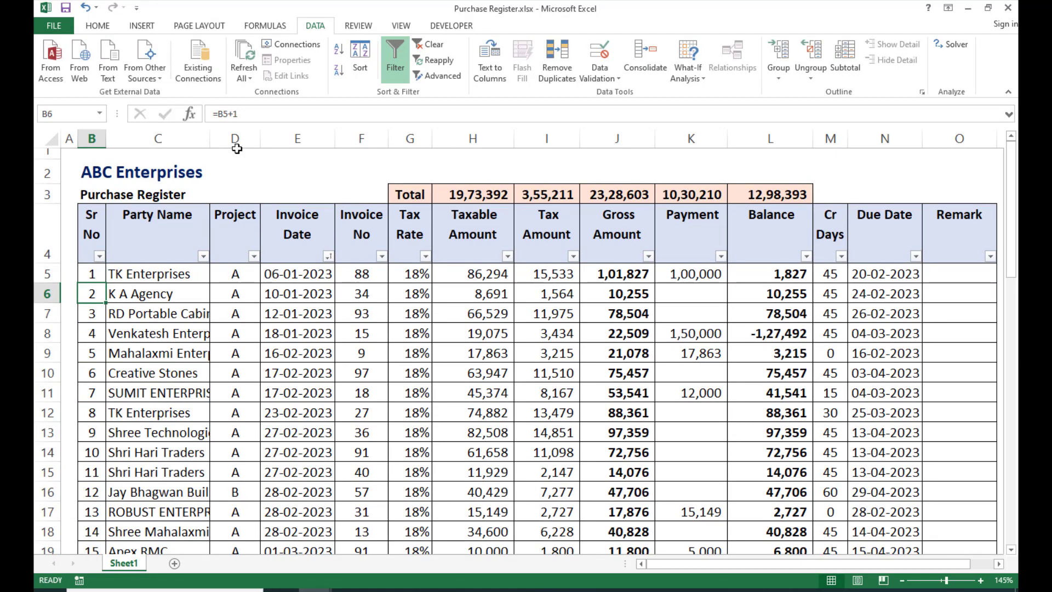
Copy the serial number formula from B6 down column B to the last table row, B59.
key(Down)
key(ctrl+c)
key(Down)
key(ctrl+shift+Down)
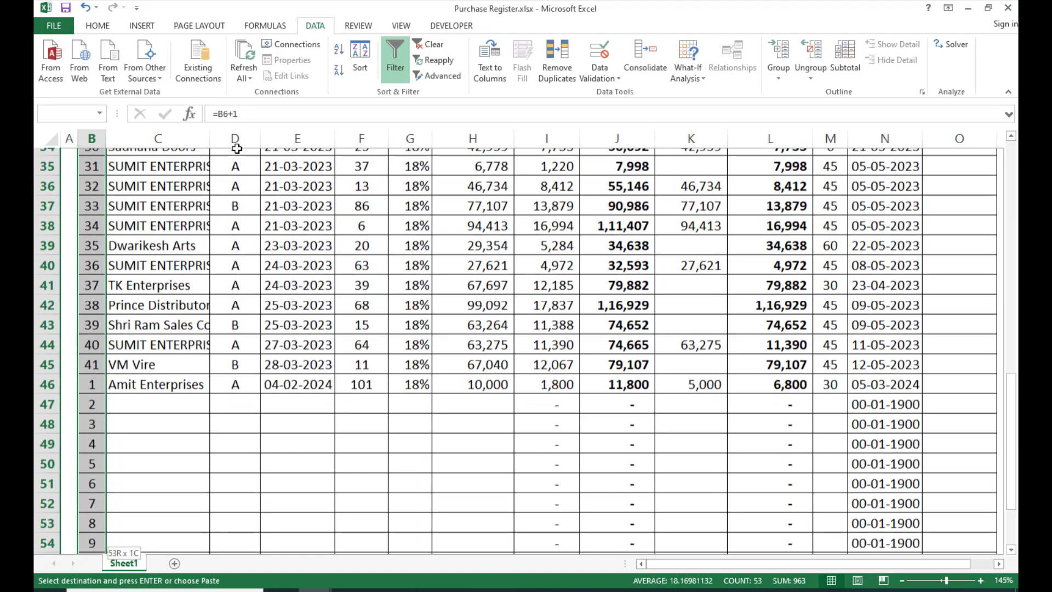
key(ctrl+v)
key(Return)
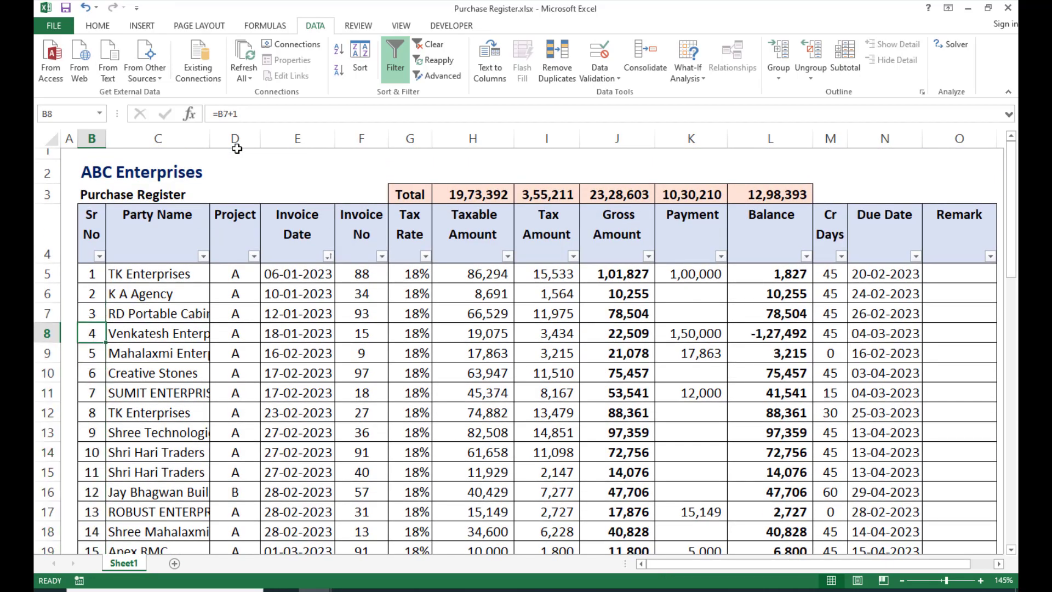
Check the serial number sequence in column B down to the table's last row and return to the header row.
key(Down)
key(ctrl+Down)
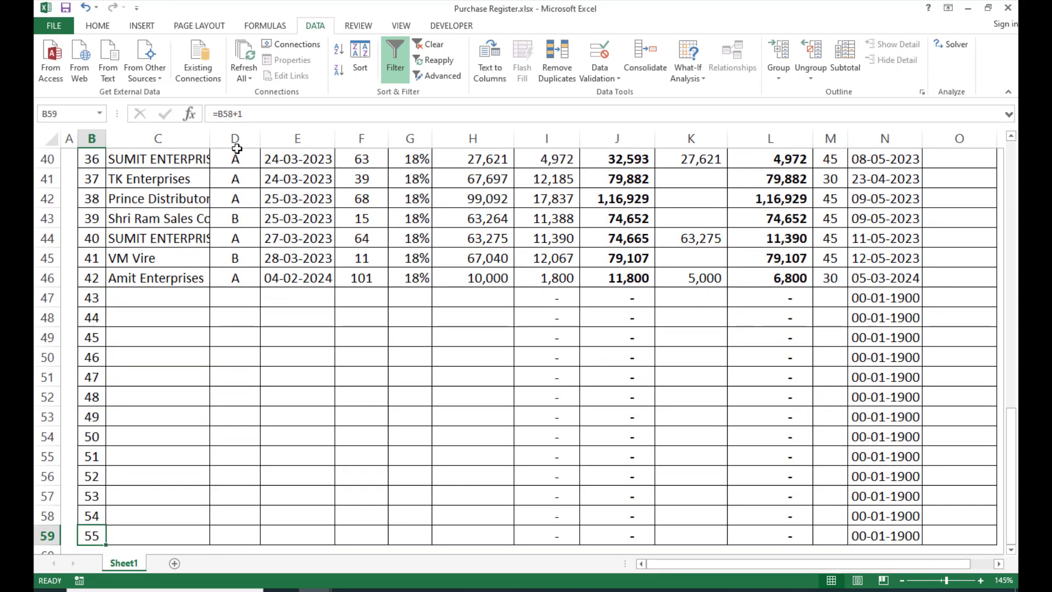
key(ctrl+Up)
key(Down)
key(Down)
key(Down)
key(Down)
key(Up)
key(Right)
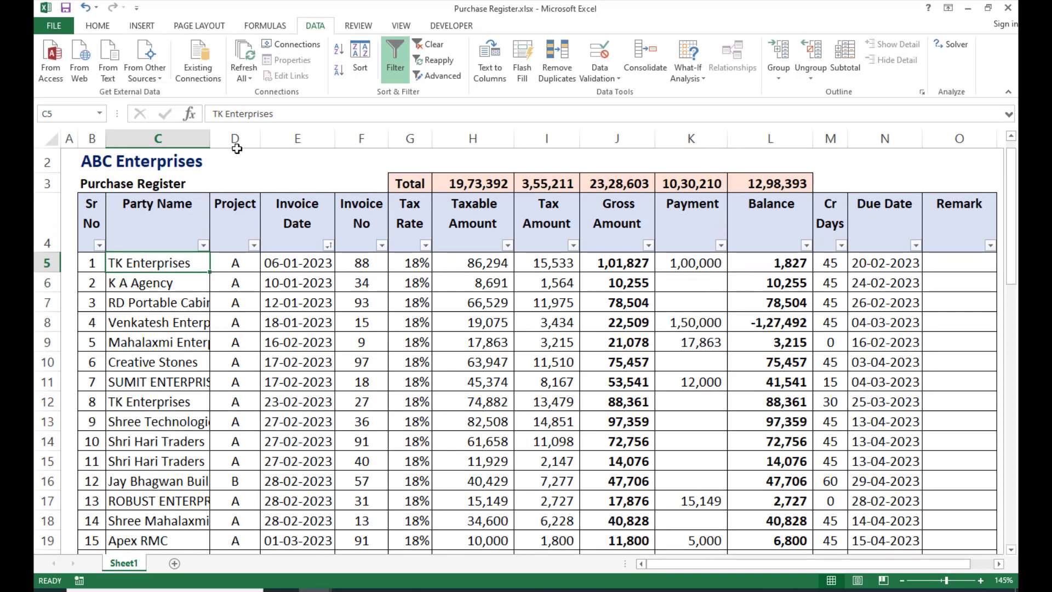
key(Up)
key(Right)
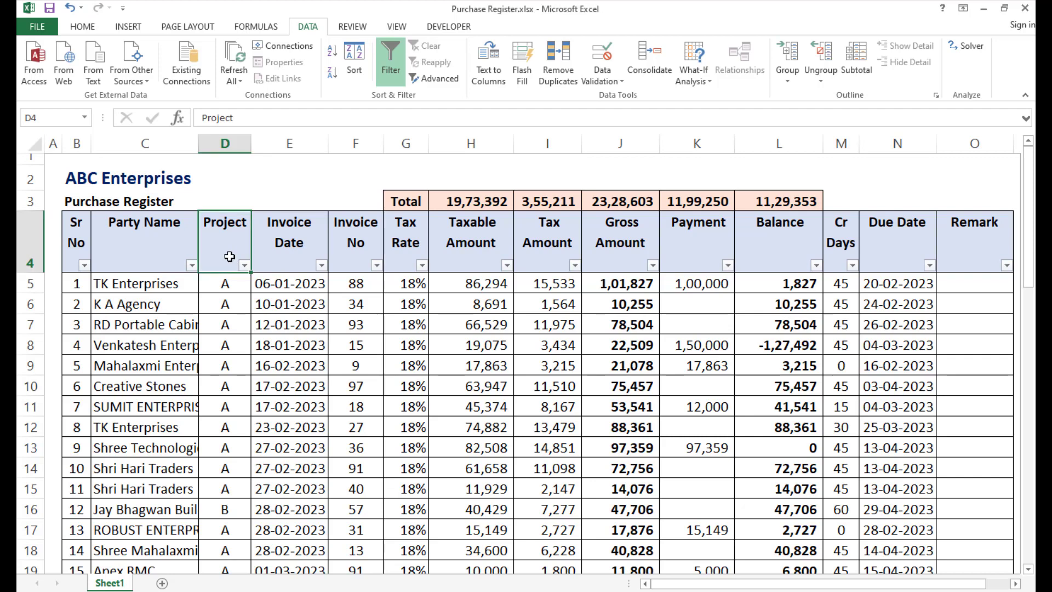
Filter the Project column to leave out project A, keeping B and blanks, and check the Project entries.
click(192, 266)
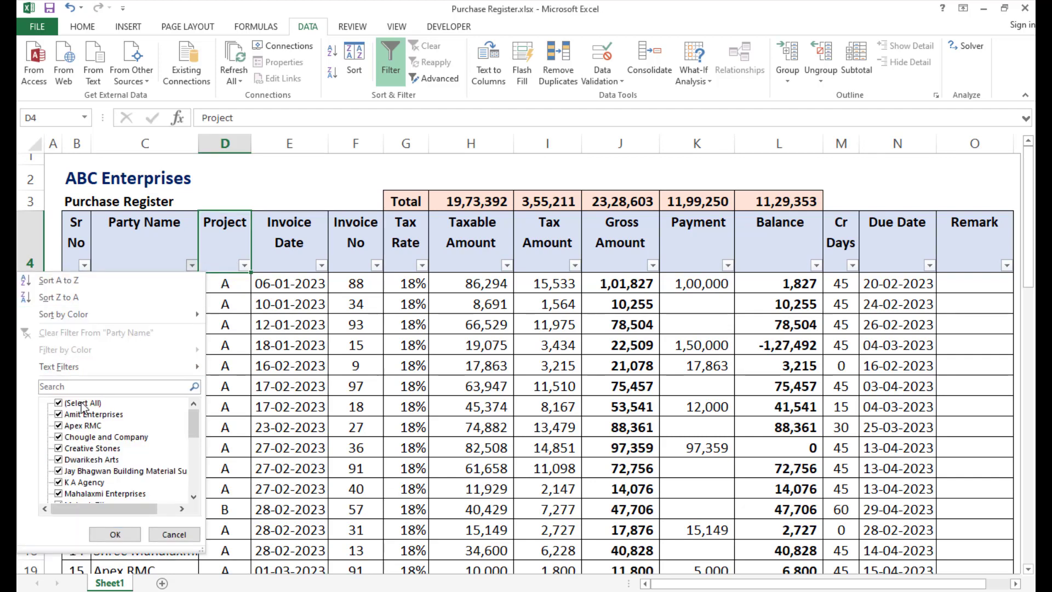
click(169, 534)
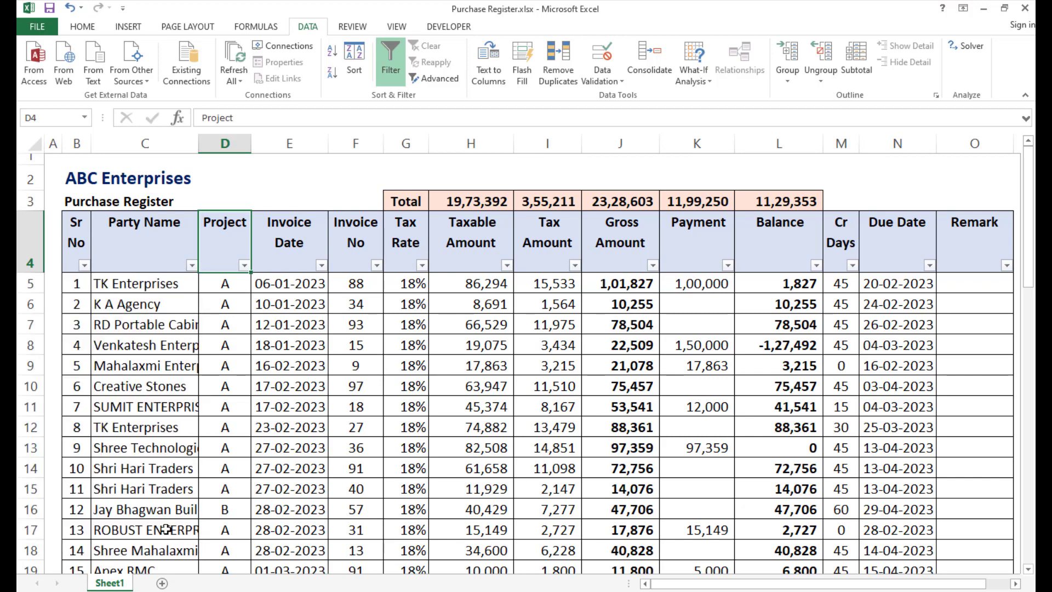
click(244, 266)
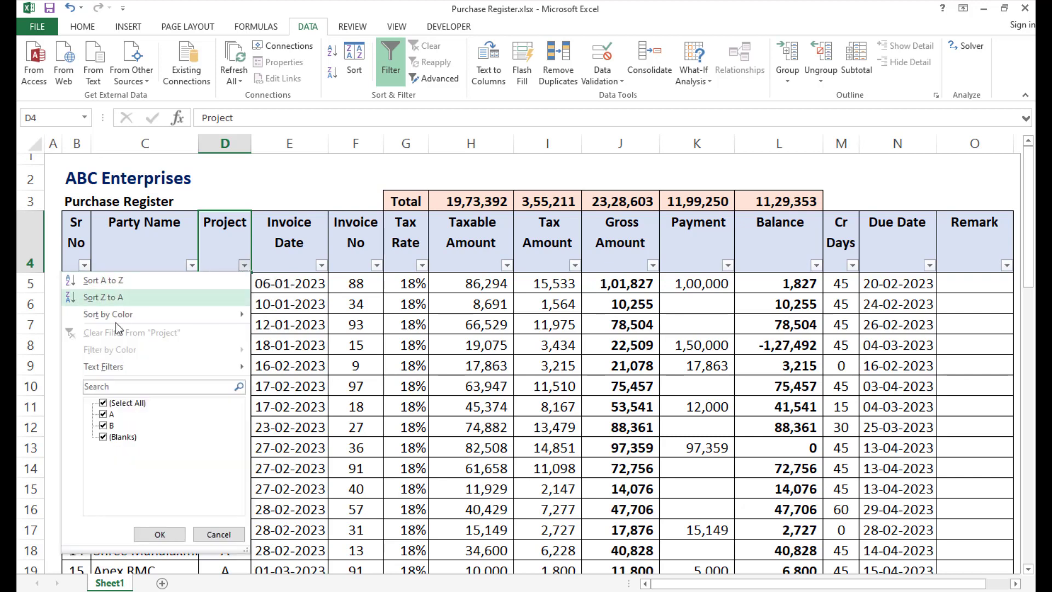
click(104, 415)
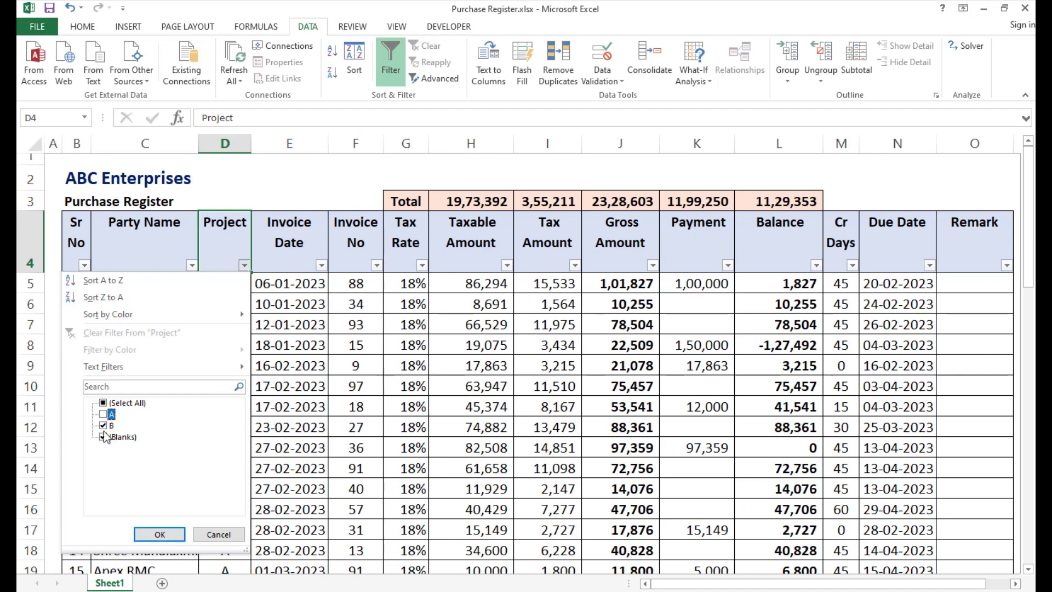
click(160, 535)
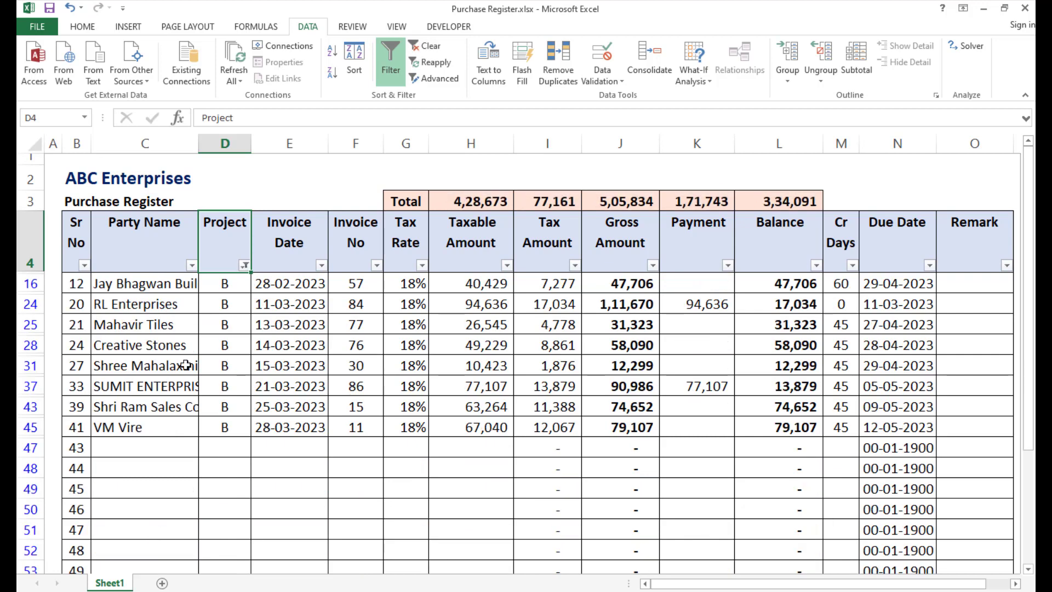
drag(218, 287, 226, 430)
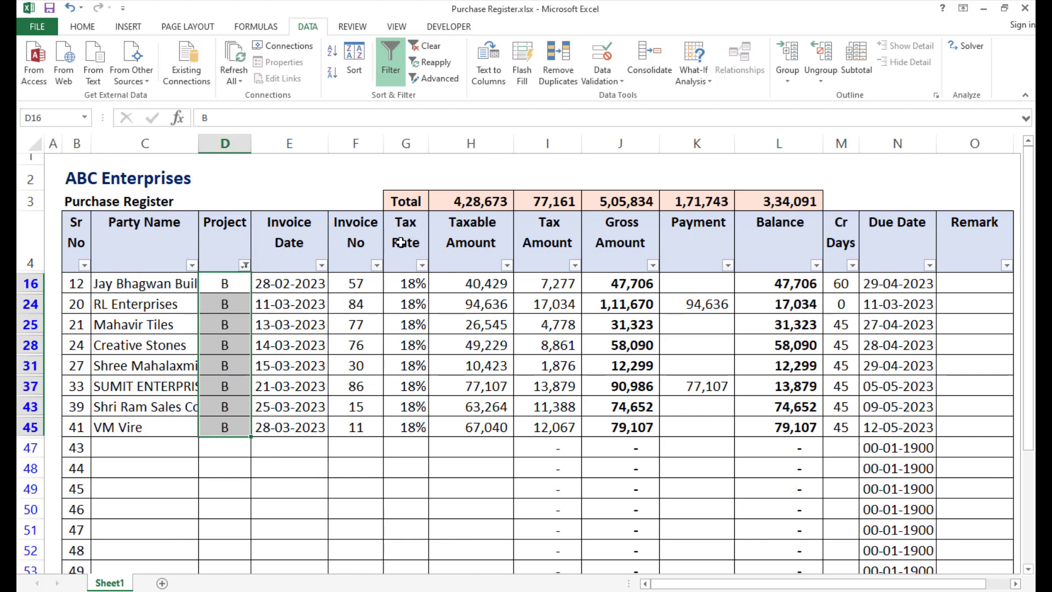
Filter the Party Name column to show only Creative Stones.
click(143, 257)
click(192, 265)
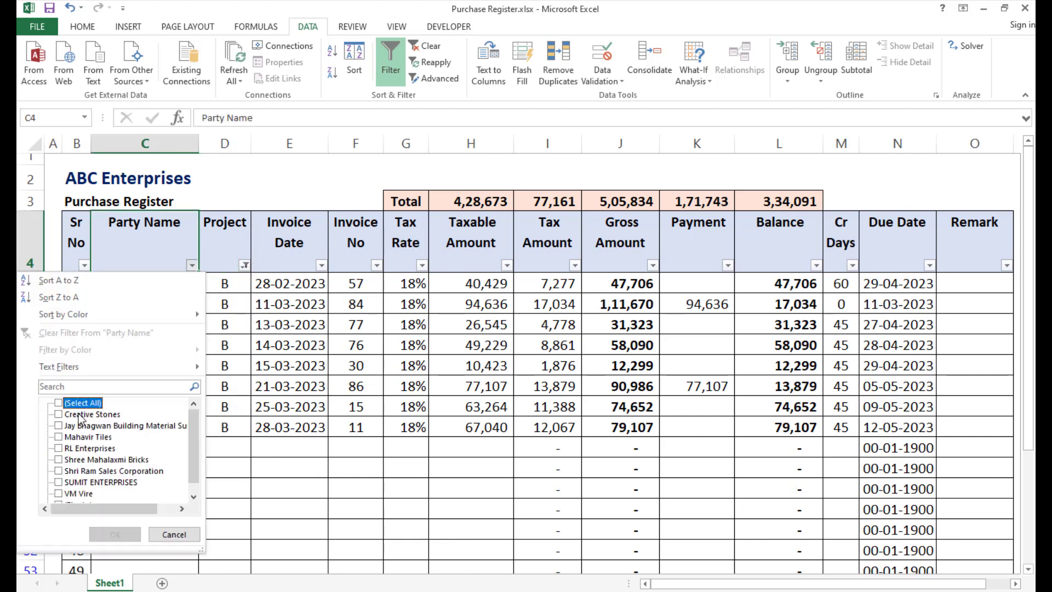
click(79, 417)
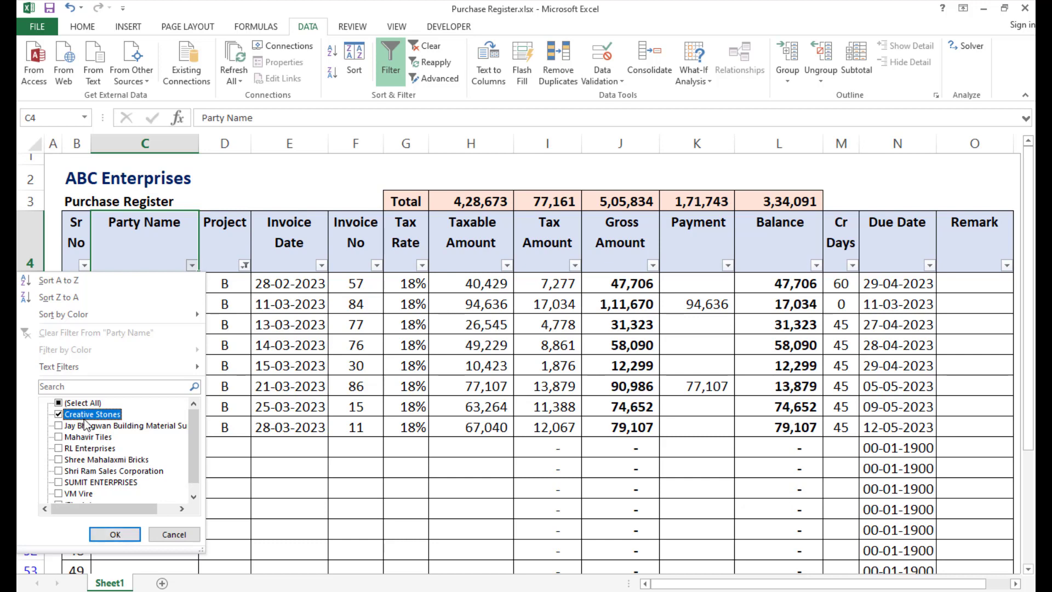
click(115, 534)
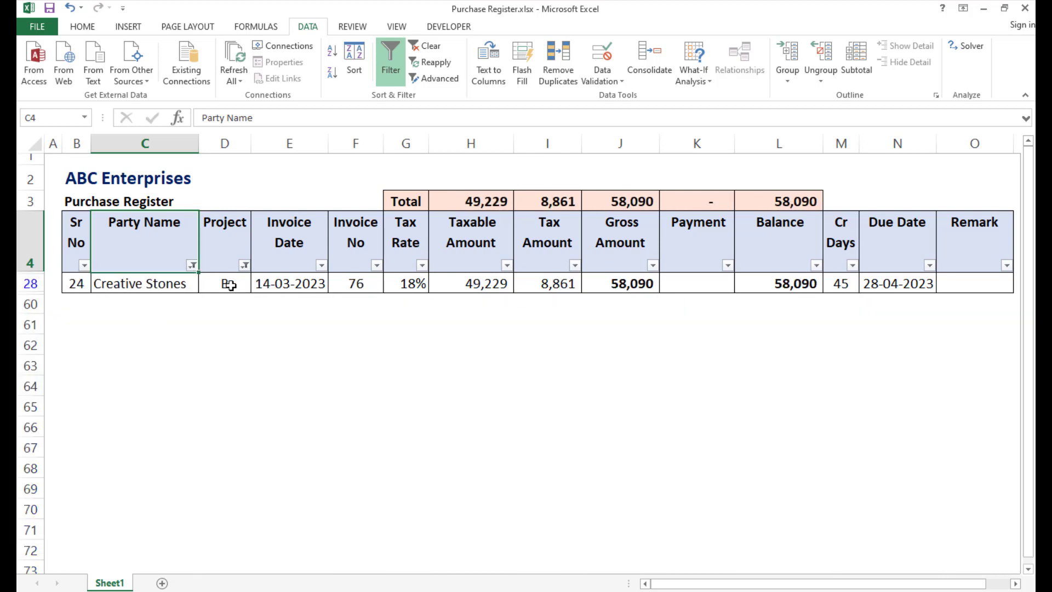
Clear the filters from the Party Name and Project columns.
click(191, 265)
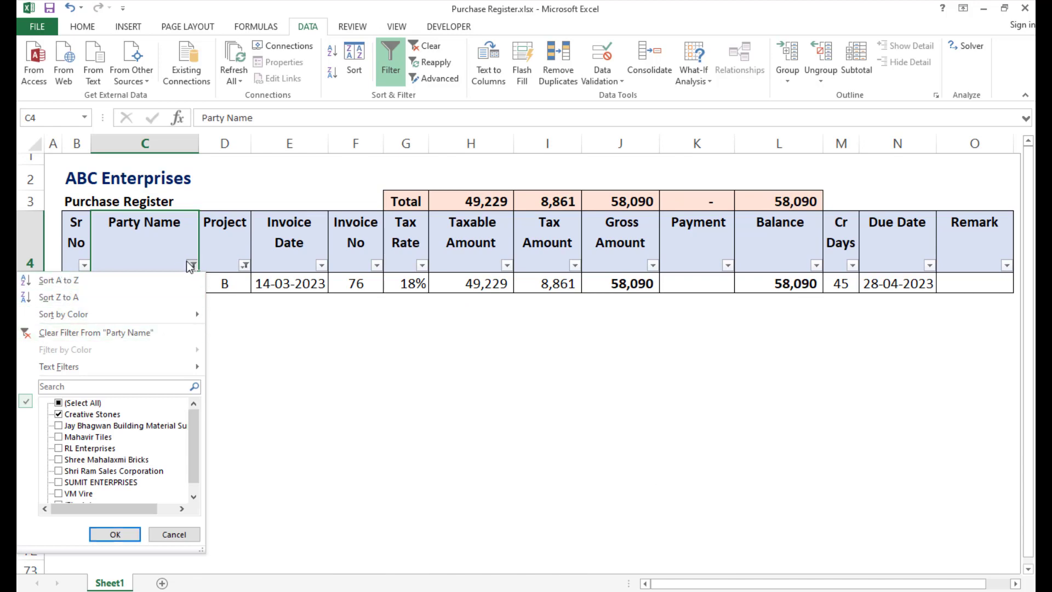
click(72, 331)
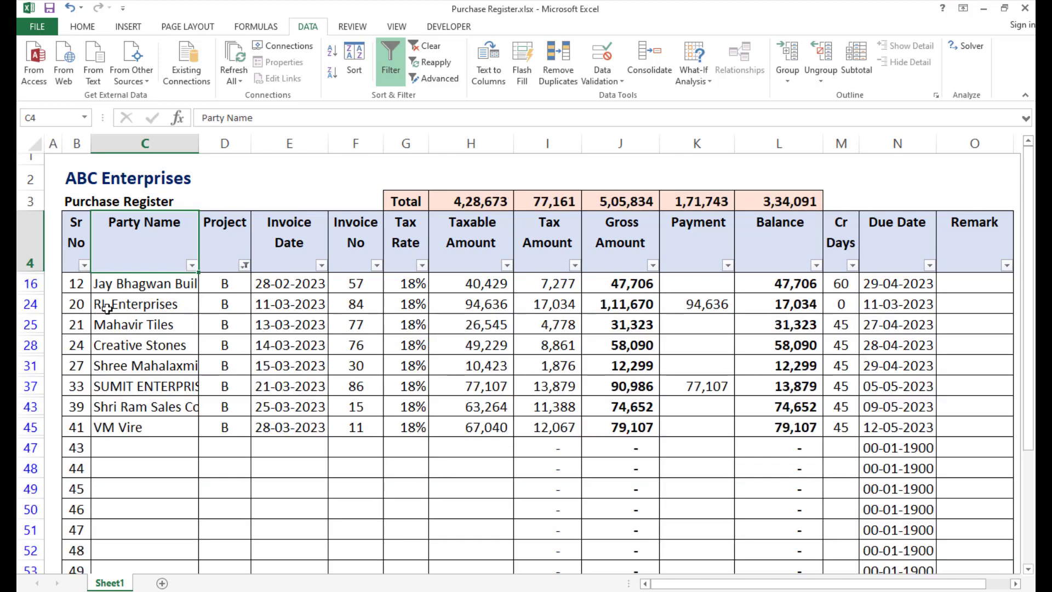
click(245, 265)
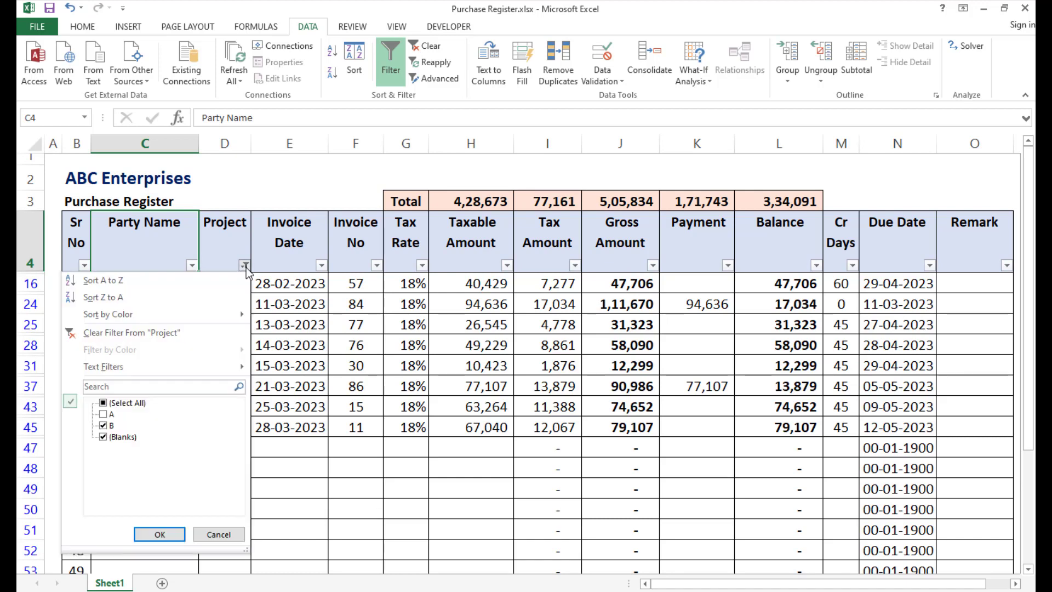
click(114, 333)
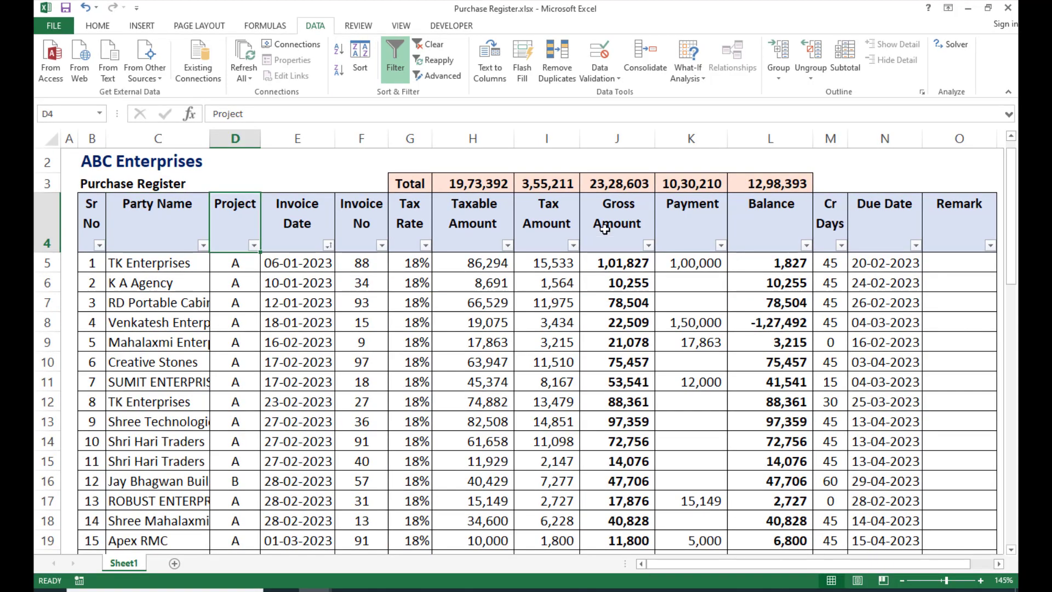
Filter the Project column to show only project B, leaving out blanks.
click(620, 183)
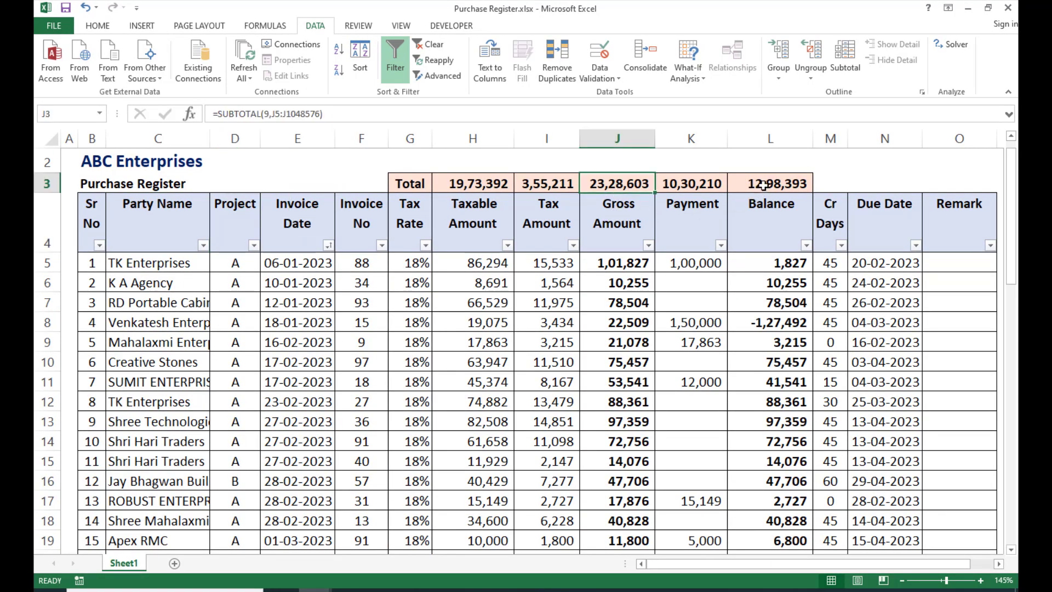
drag(763, 185, 768, 225)
click(240, 244)
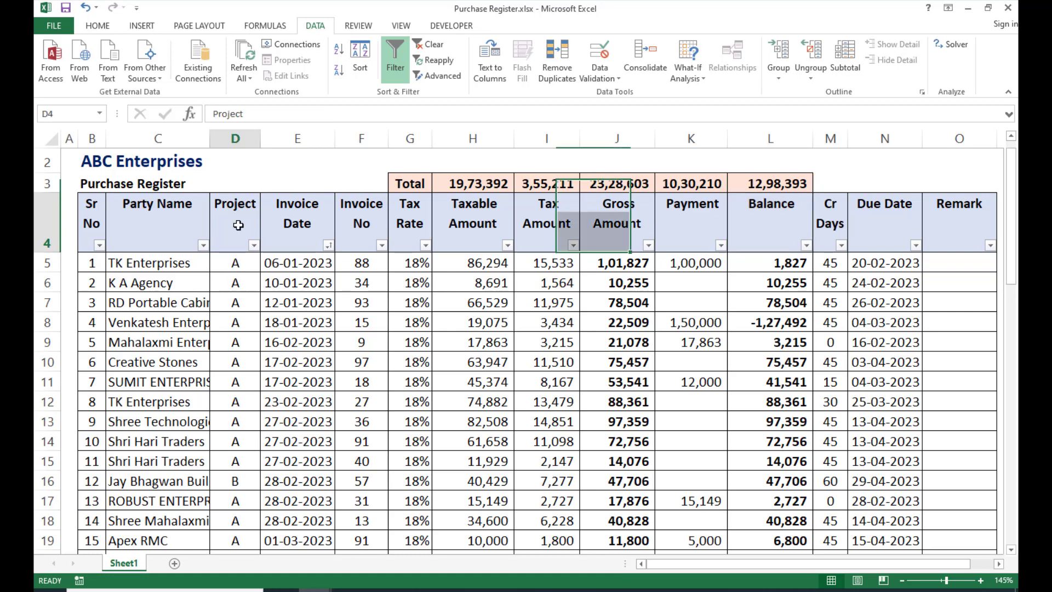
click(254, 246)
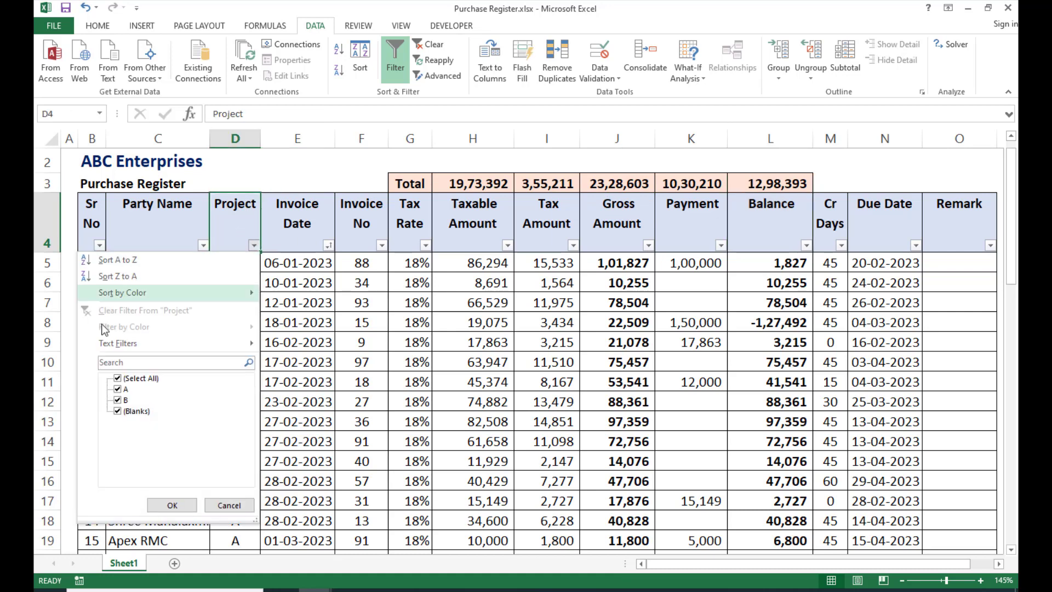
click(137, 379)
click(119, 400)
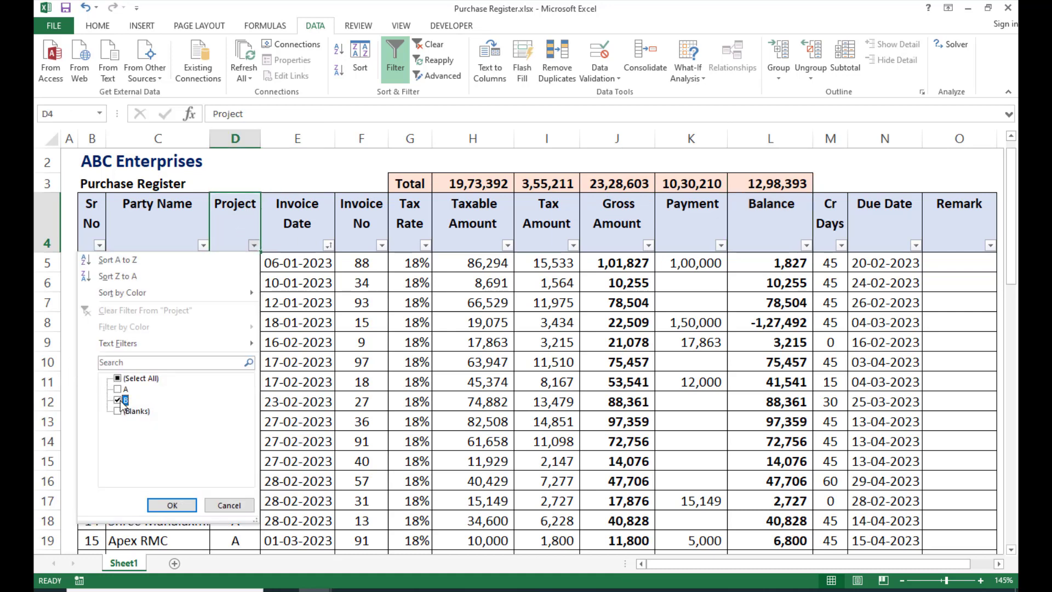
click(173, 506)
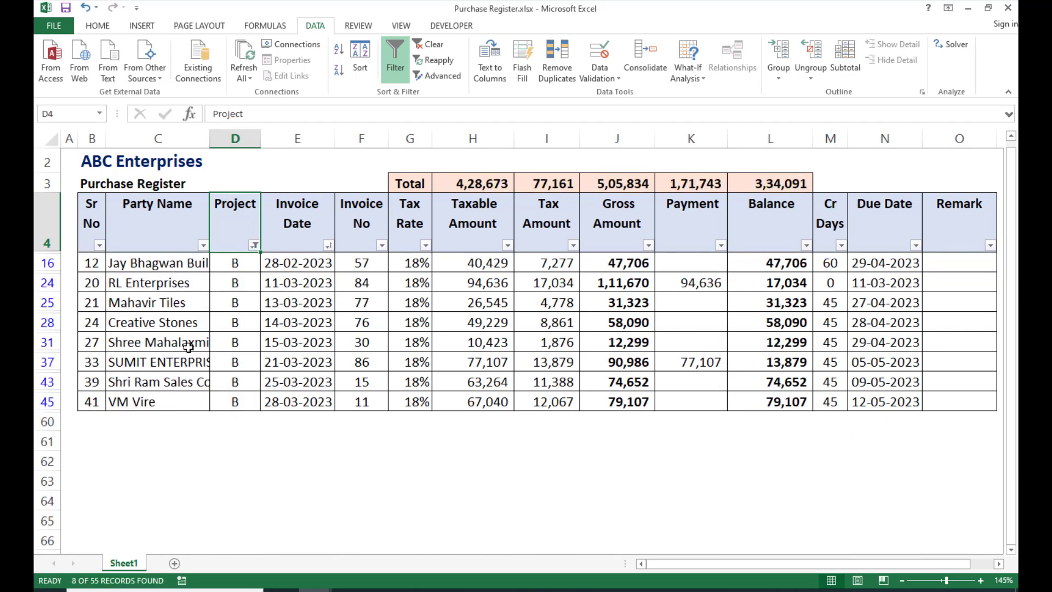
Examine the Taxable Amount, Tax Amount and Gross Amount totals in row 3 for the filtered project.
click(171, 233)
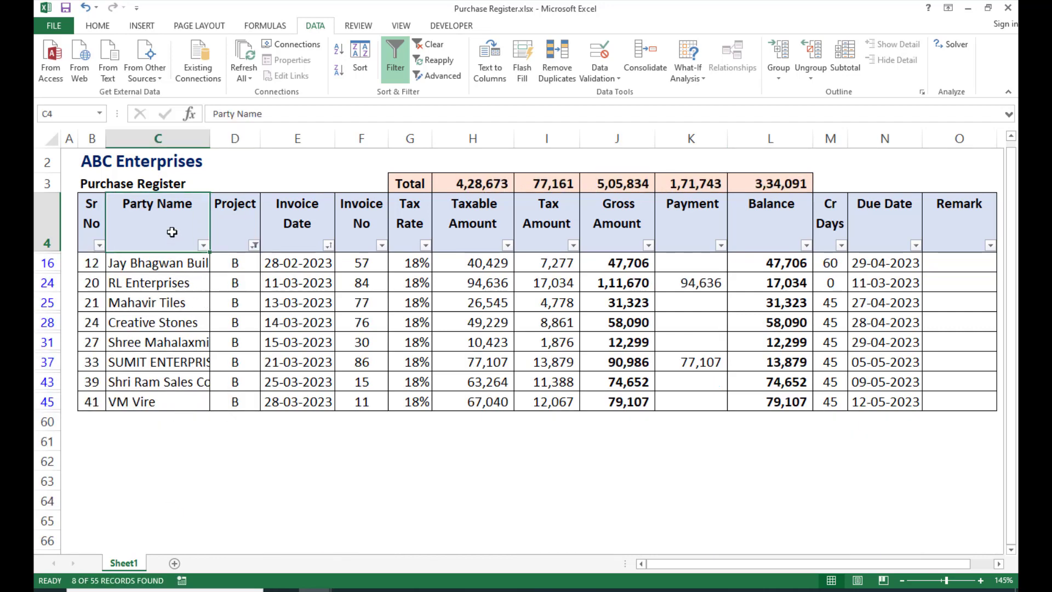
click(608, 239)
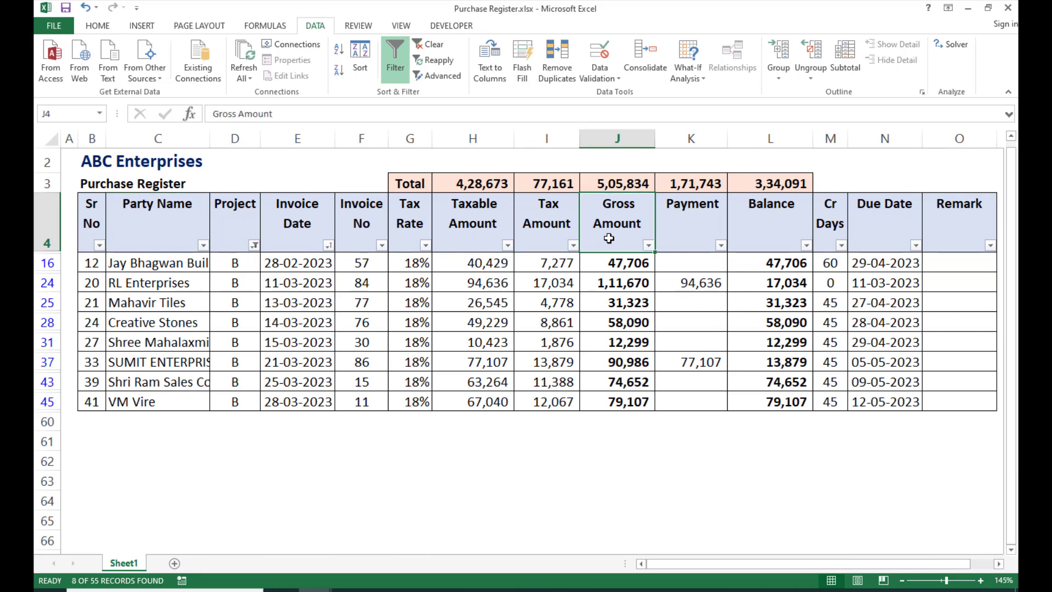
click(448, 218)
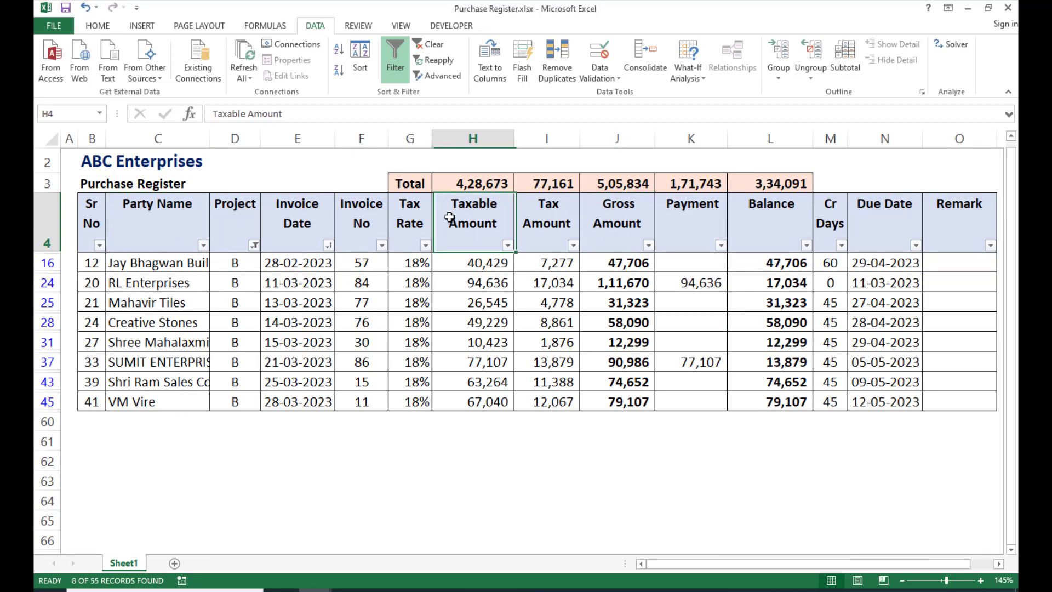
click(459, 183)
click(547, 188)
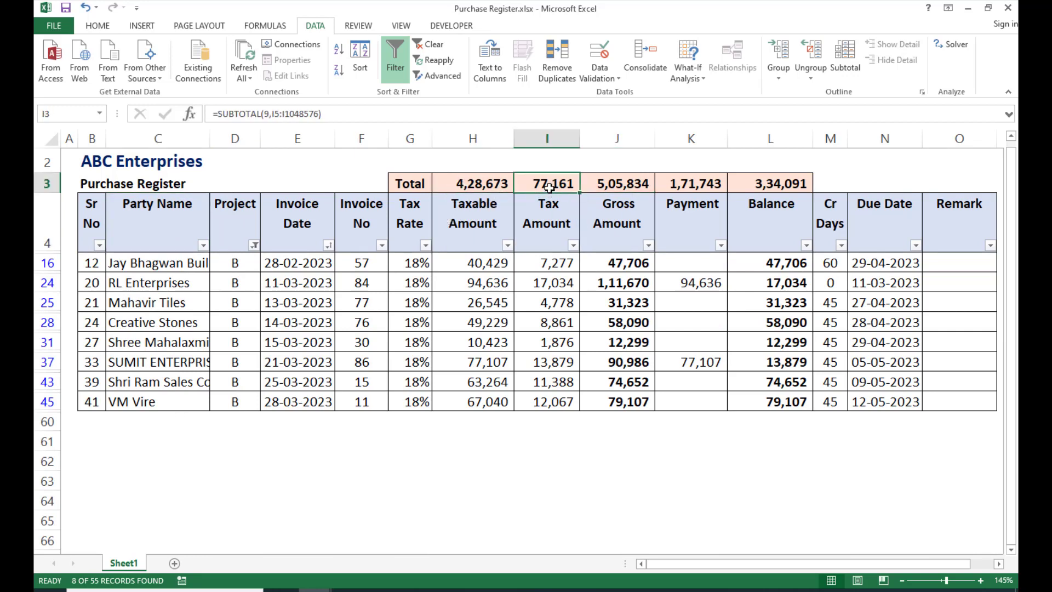
click(615, 189)
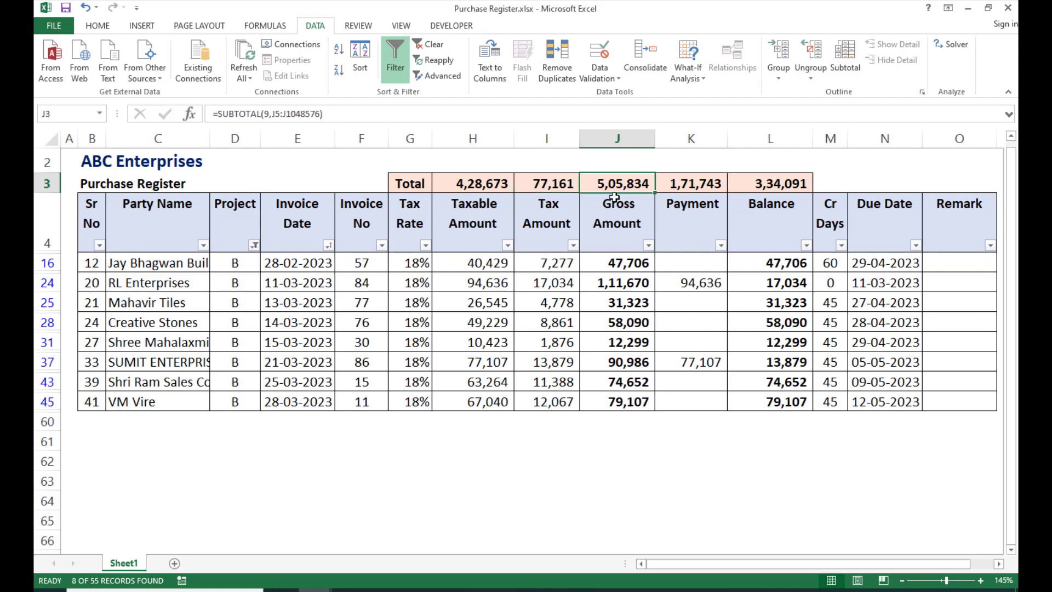
Compare the sum of the visible Gross Amount cells with the SUBTOTAL in J3, and review the Payment and Balance totals.
drag(619, 263, 617, 403)
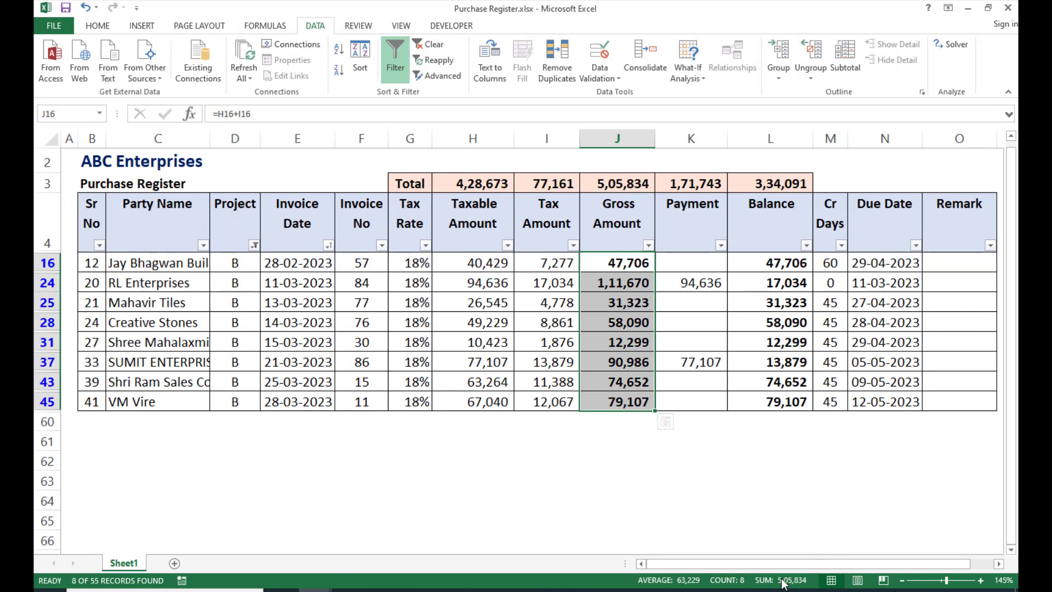
click(611, 183)
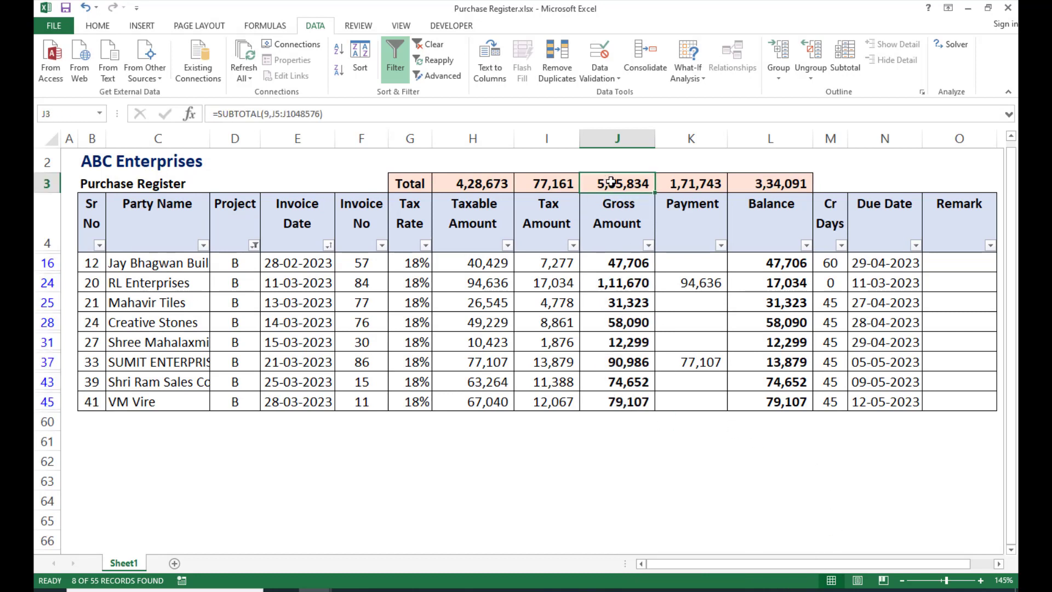
double_click(607, 183)
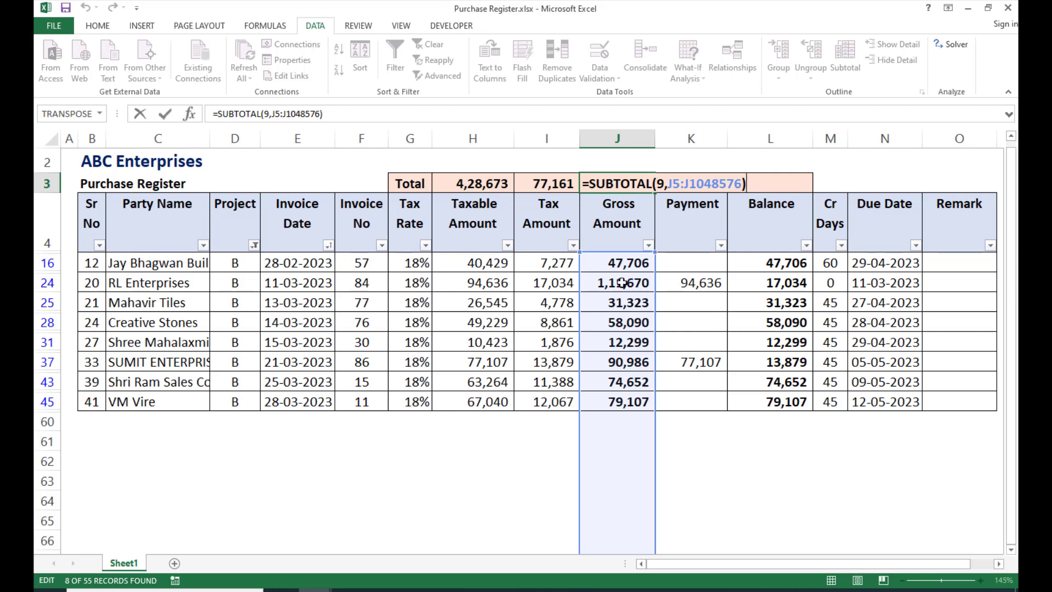
key(Escape)
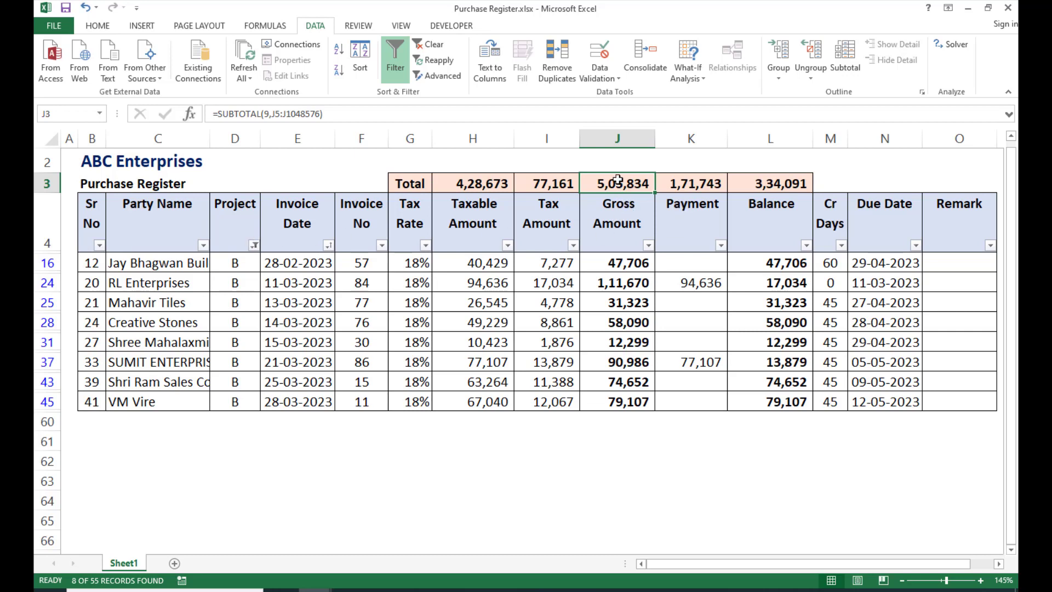
click(691, 186)
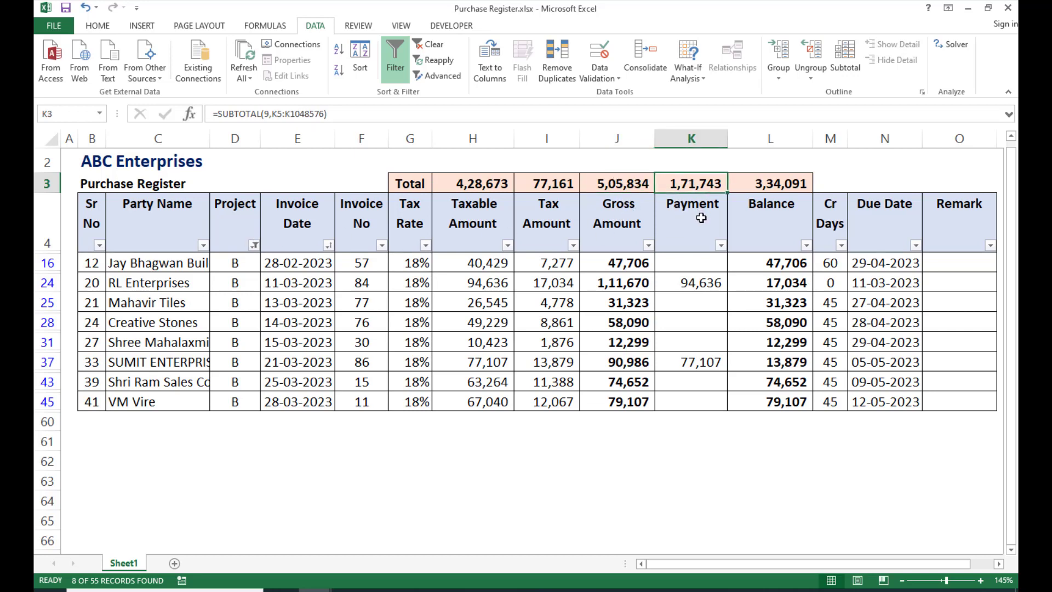
click(768, 188)
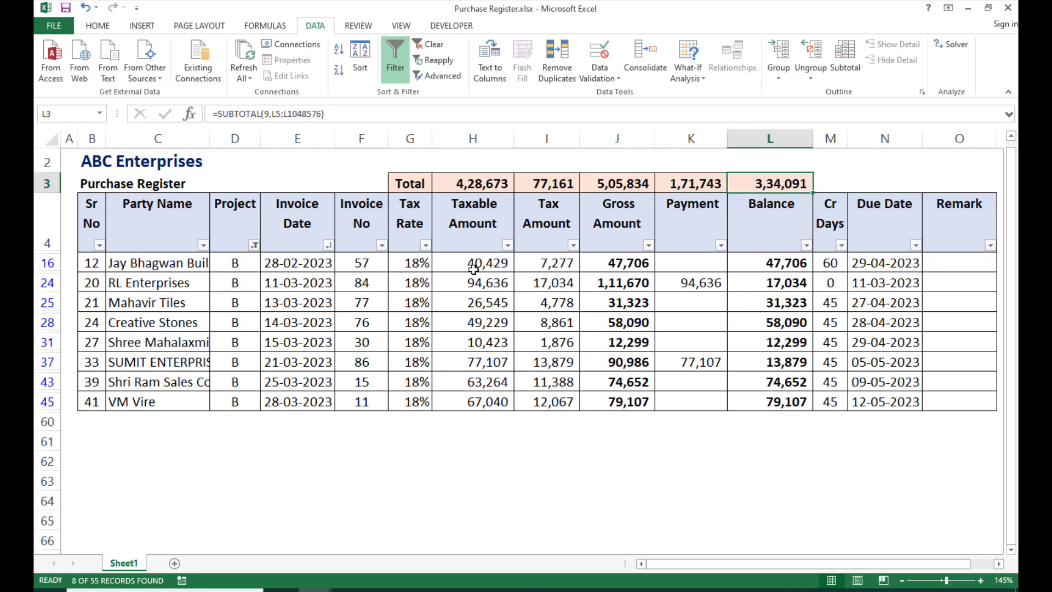
Filter the Project column to show only project A and review its Taxable Amount, Gross Amount and Balance totals in row 3.
click(253, 244)
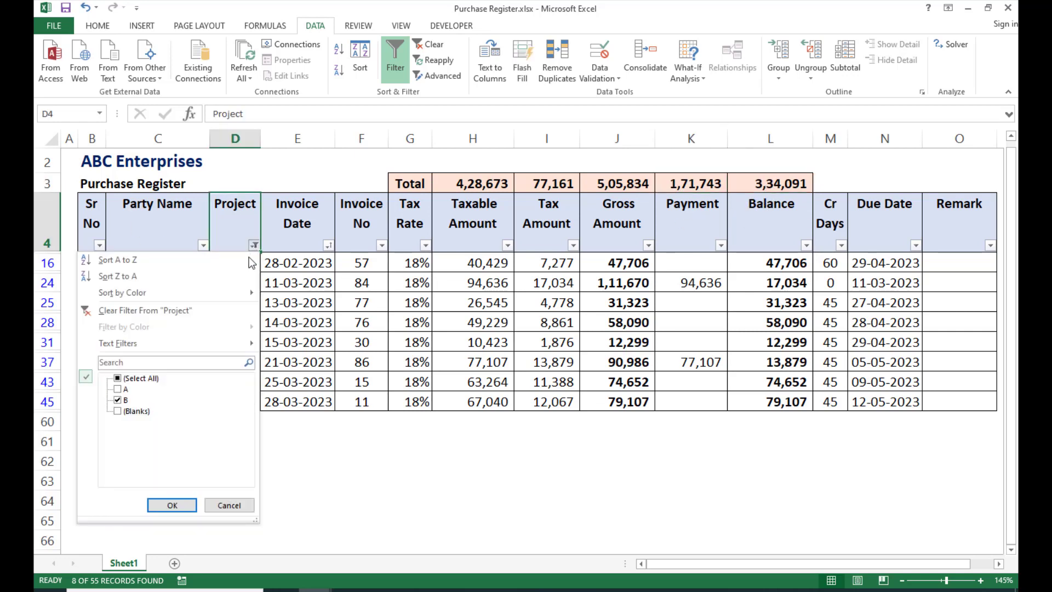
click(118, 400)
click(119, 389)
click(180, 505)
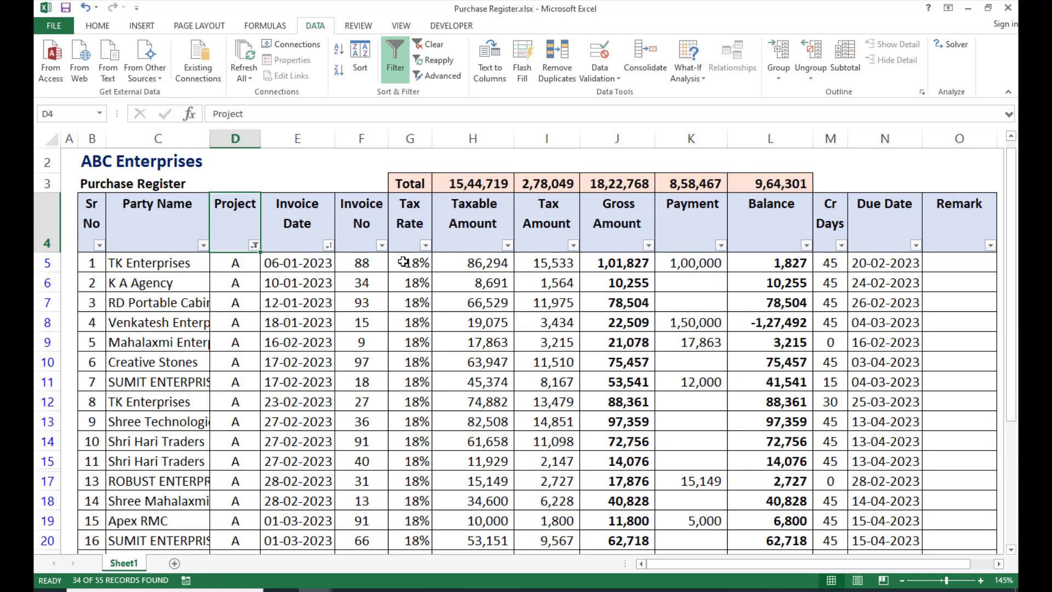
click(480, 185)
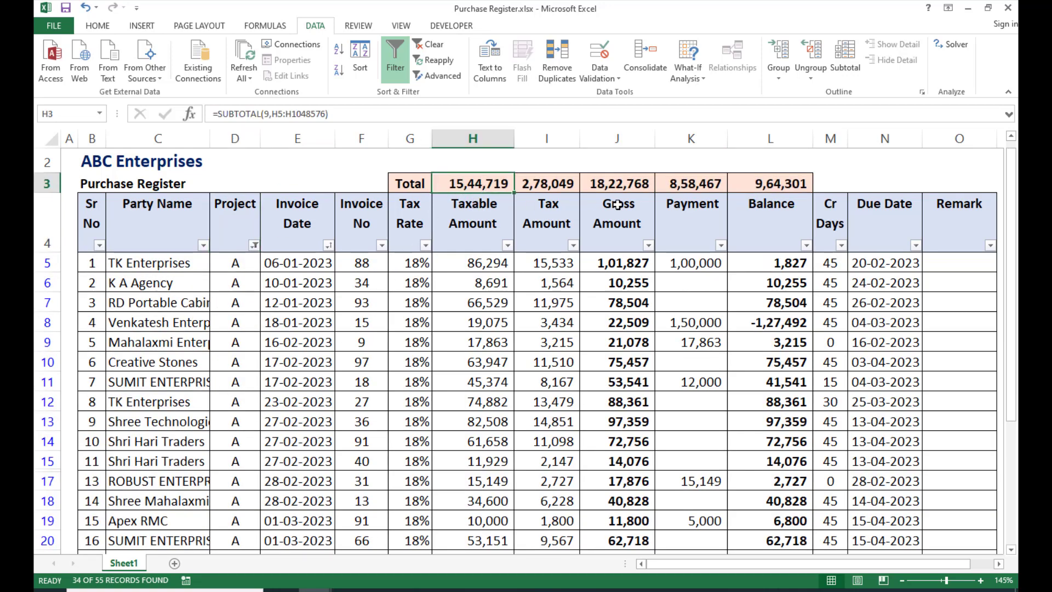
click(642, 188)
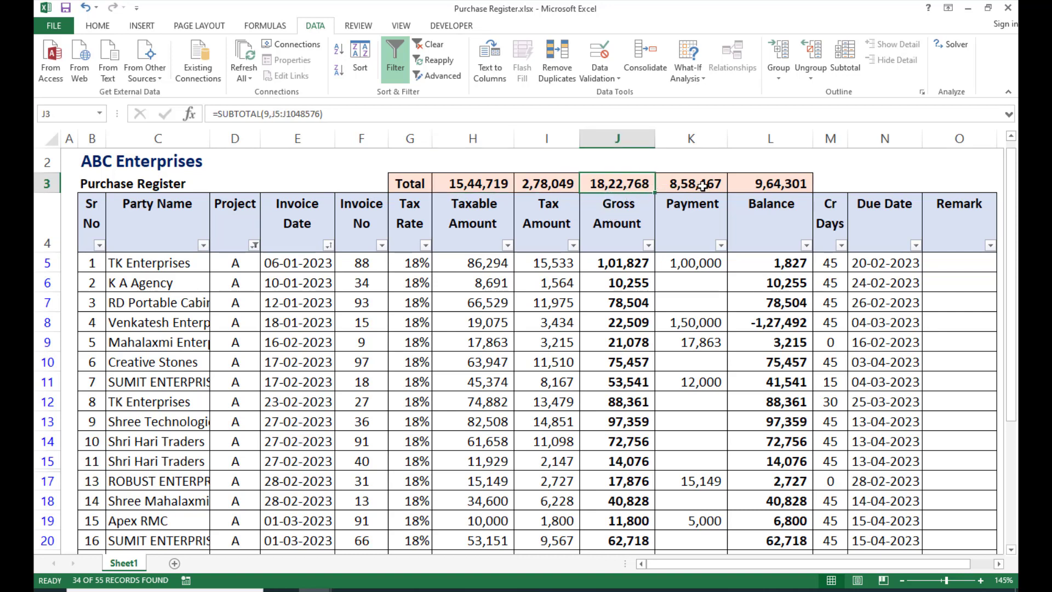
click(775, 184)
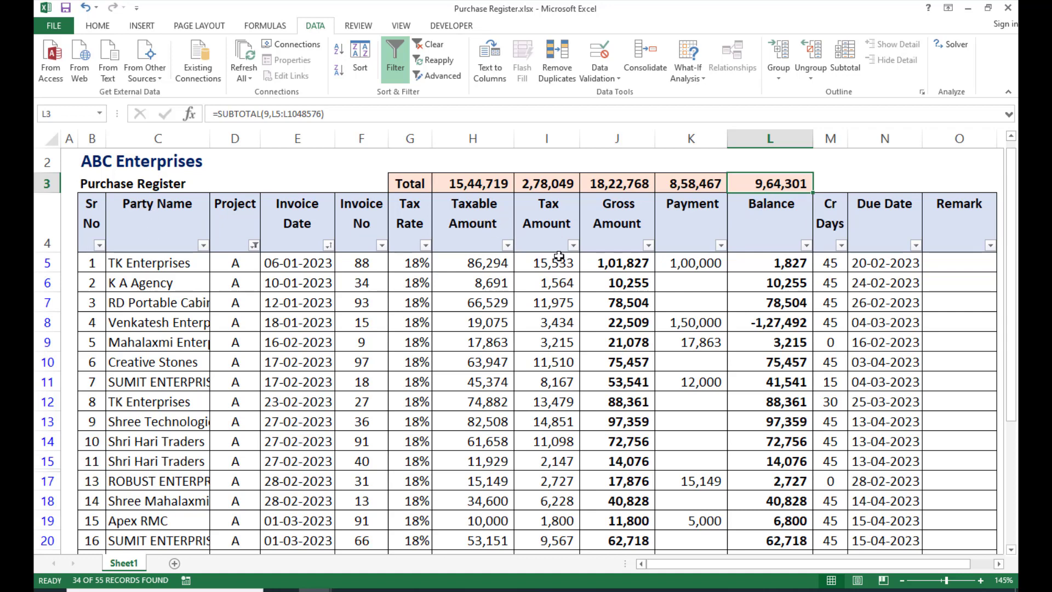
Show all projects again and filter the Party Name column to only Mahalaxmi Enterprises.
click(254, 245)
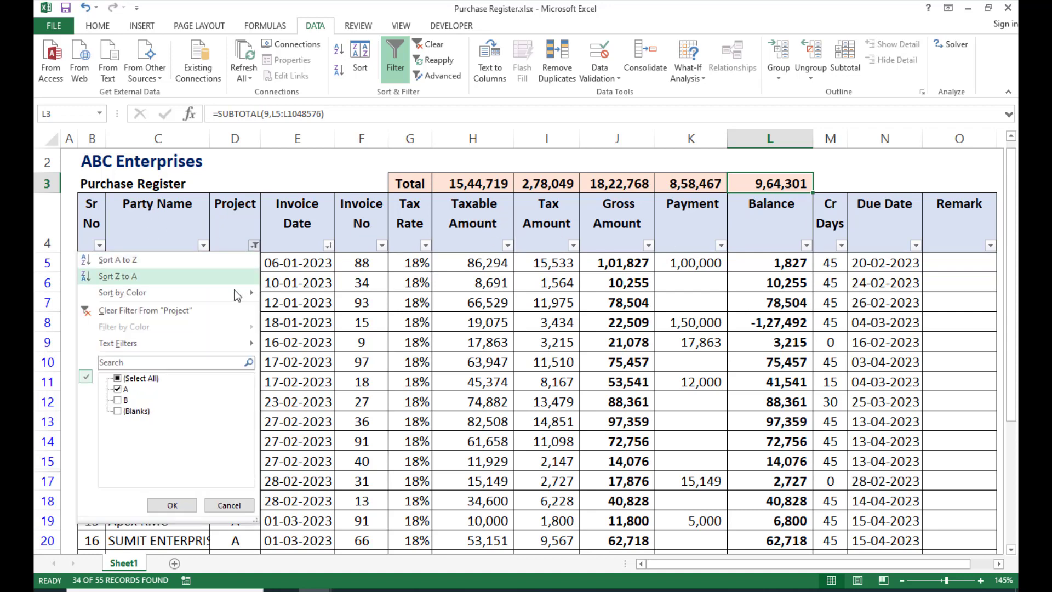
click(172, 505)
click(170, 244)
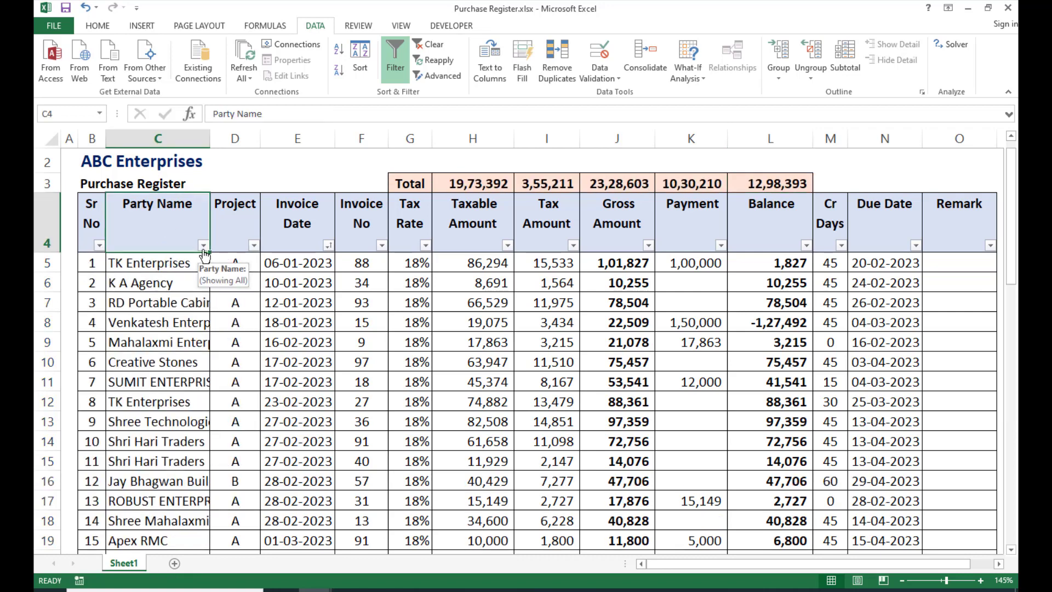
click(204, 245)
click(74, 378)
click(81, 467)
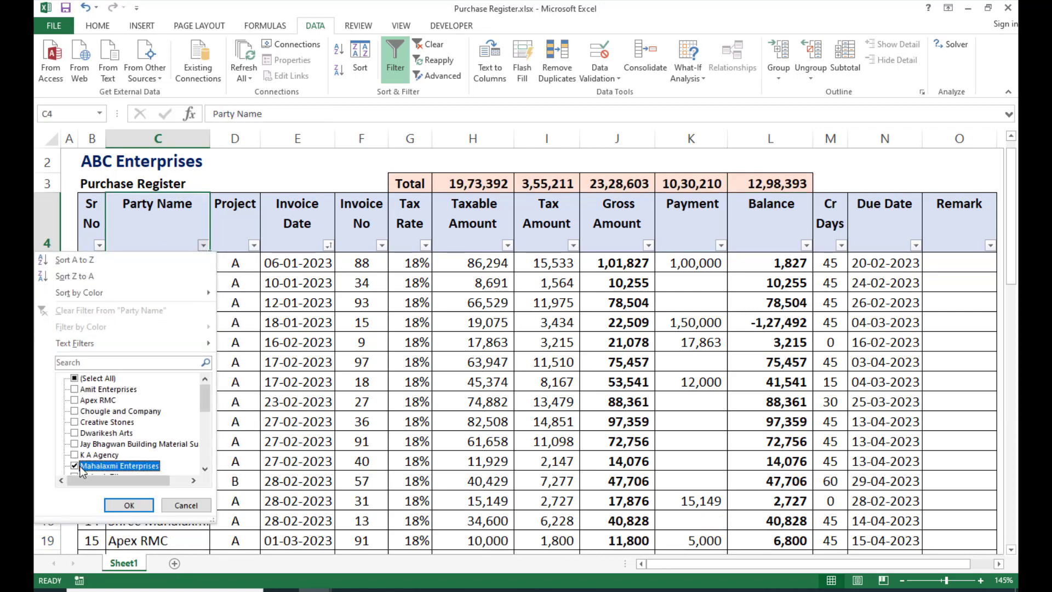
click(129, 505)
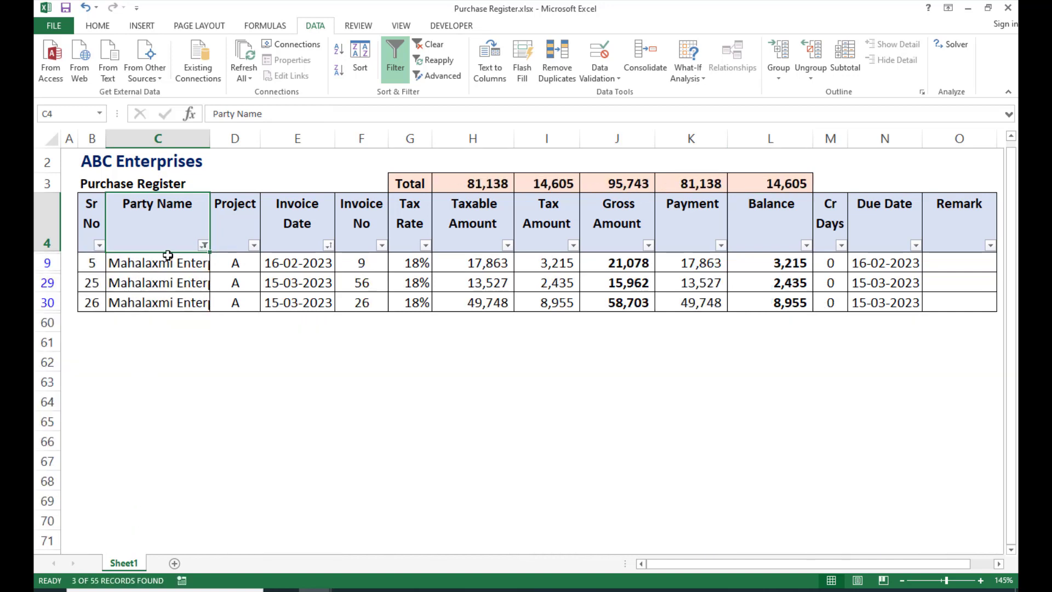
Examine the Gross Amount total in J3 and compare Gross Amount with Payment for each visible Mahalaxmi Enterprises invoice.
click(603, 242)
click(623, 180)
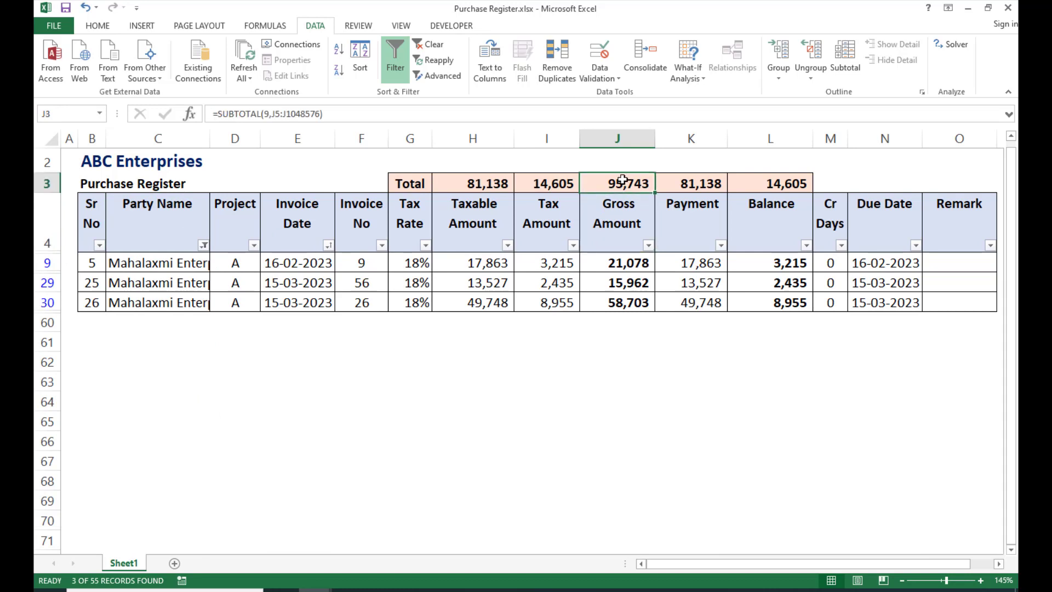
click(621, 225)
click(618, 264)
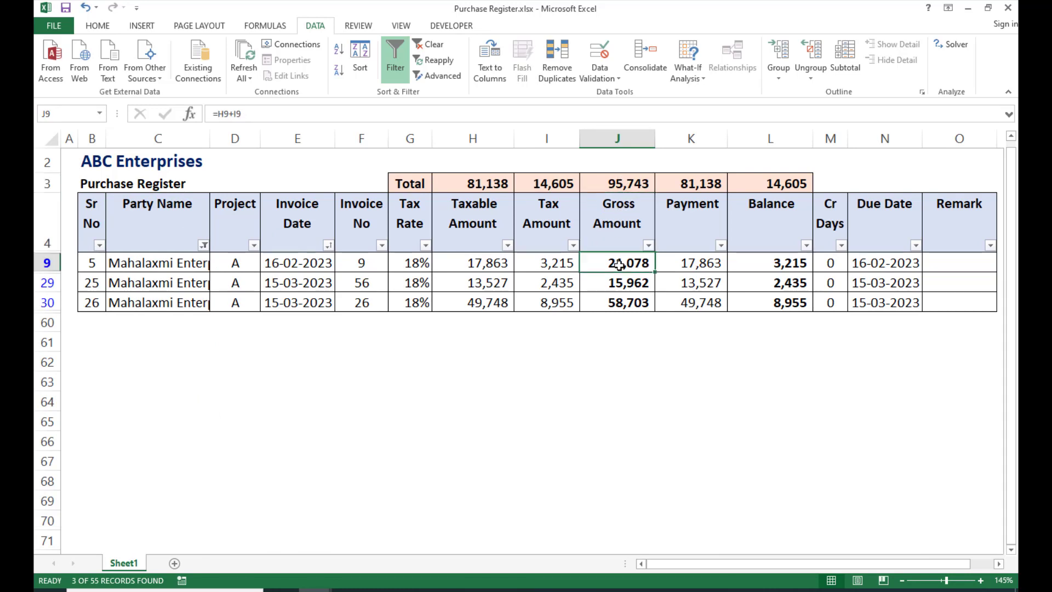
click(685, 264)
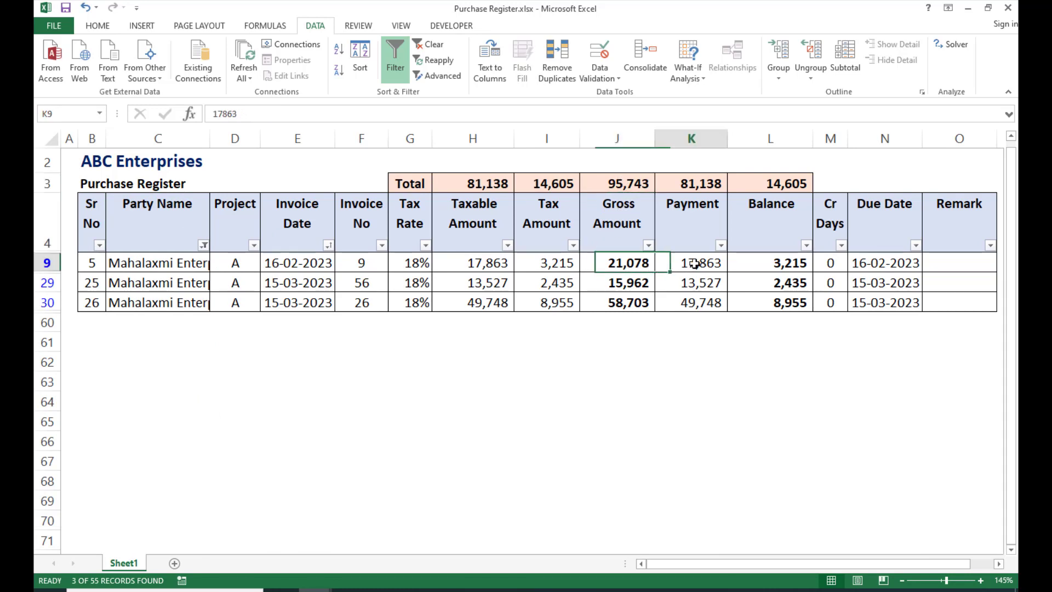
click(647, 284)
click(707, 284)
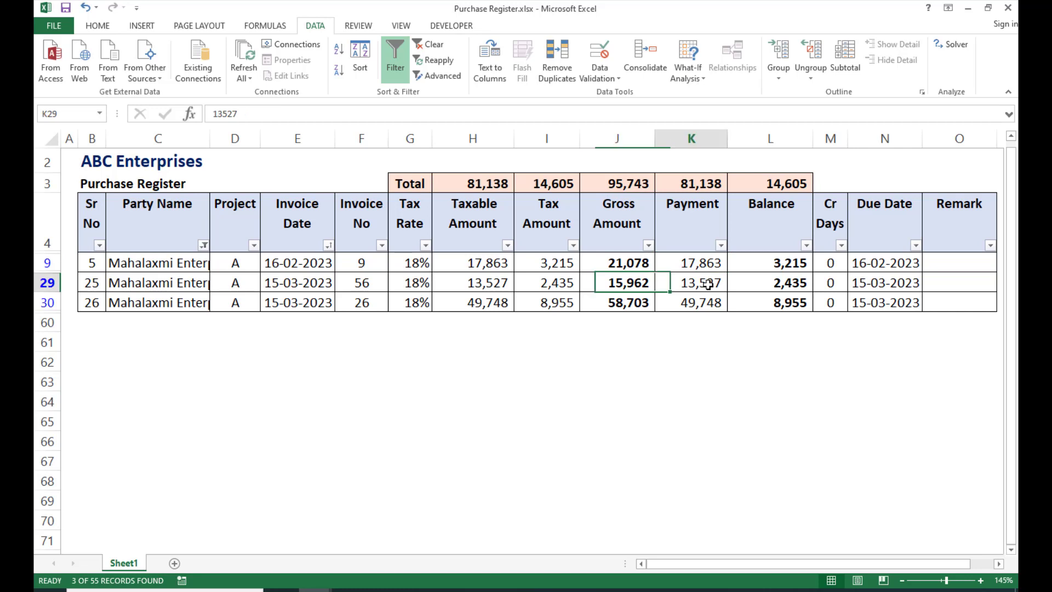
click(648, 303)
click(707, 303)
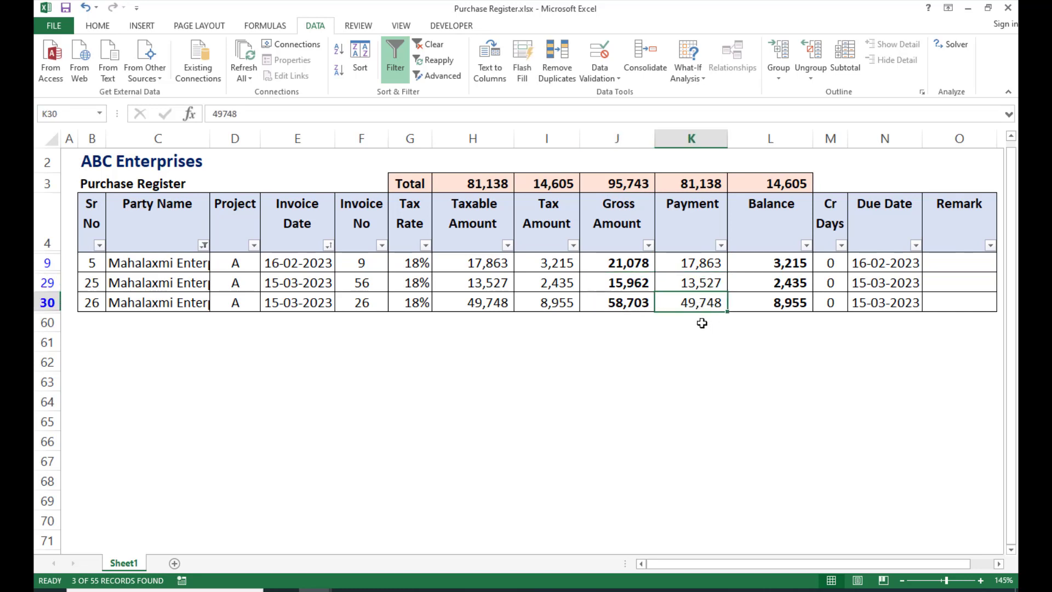
Compare the sum of the visible Balance cells with the total in L3, and review the party's Payment entries and name rows.
click(750, 180)
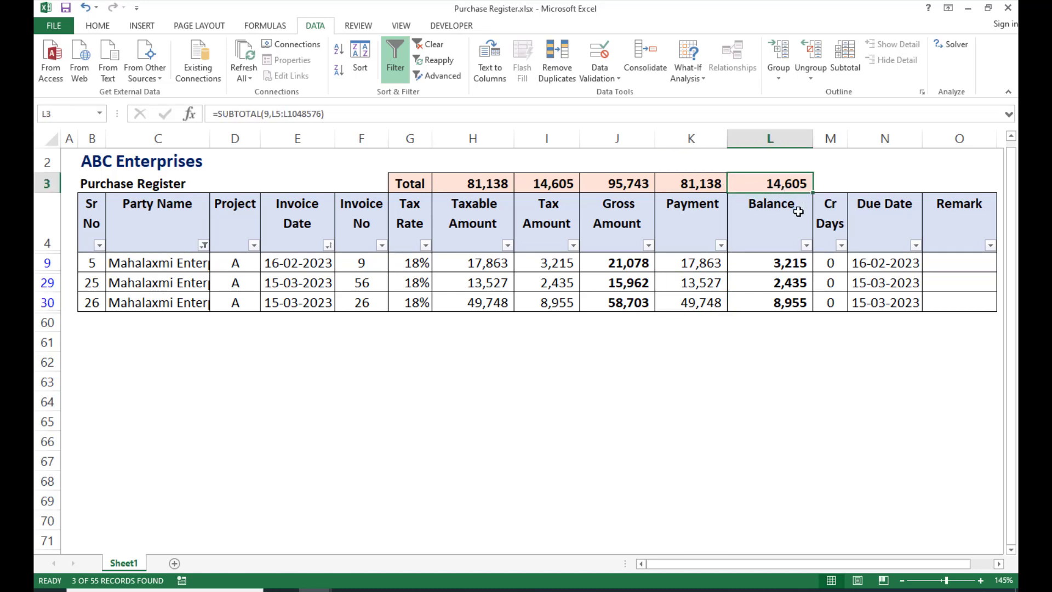
drag(780, 266, 770, 298)
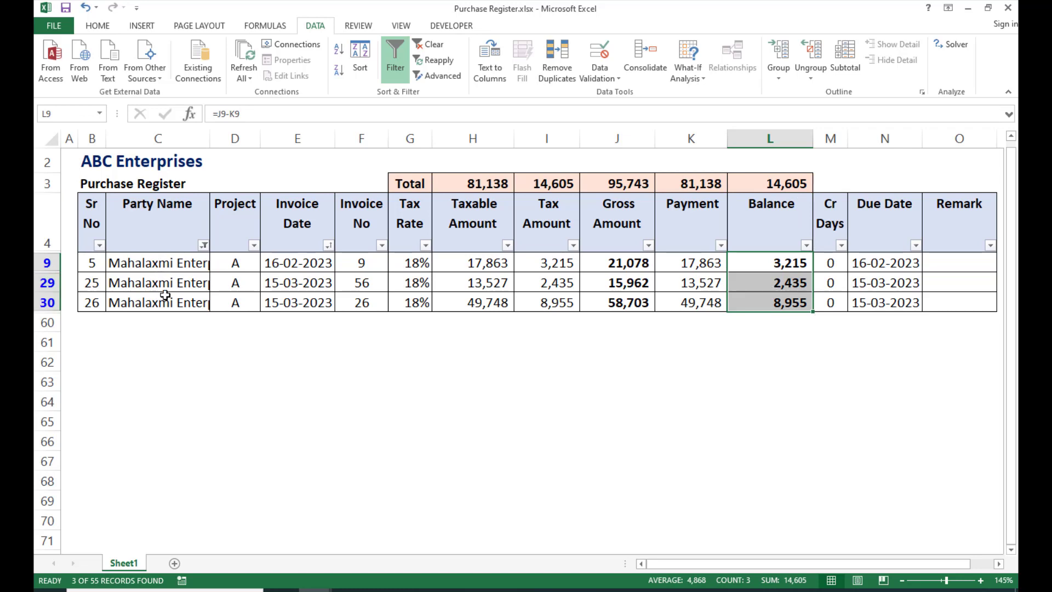
click(171, 237)
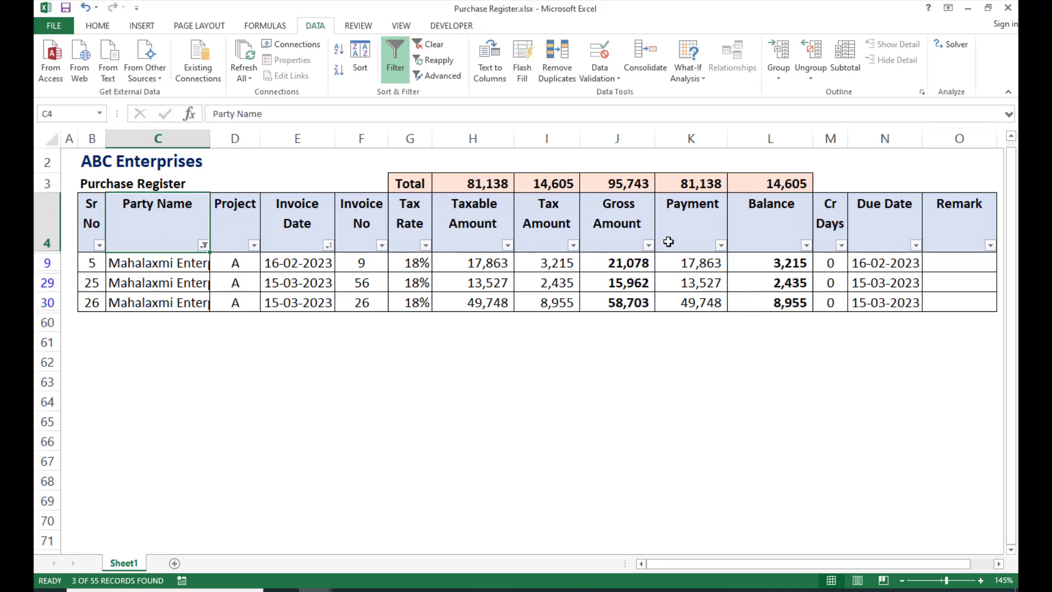
click(760, 232)
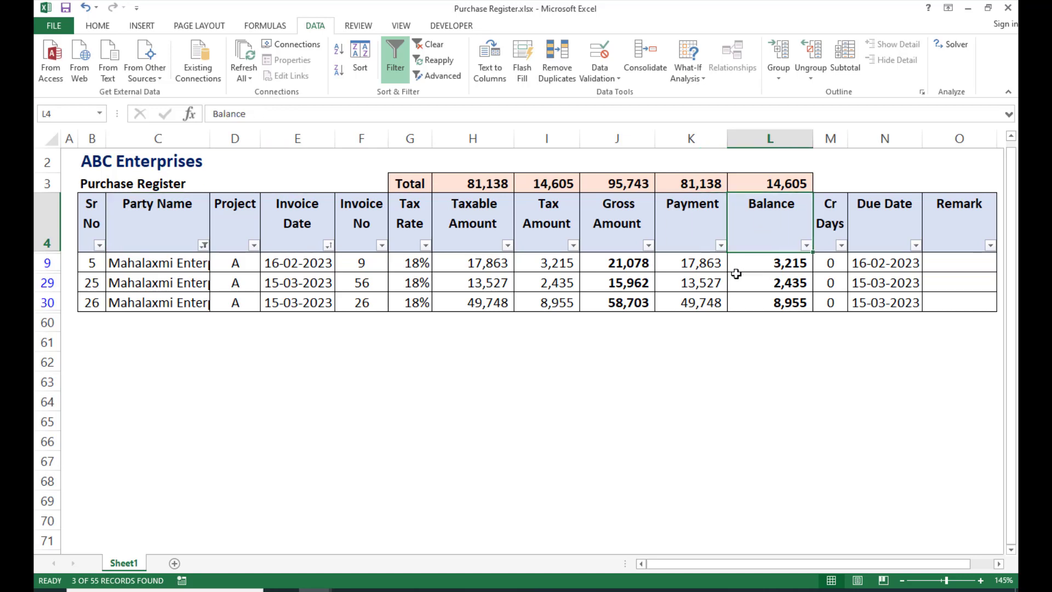
drag(687, 267, 688, 307)
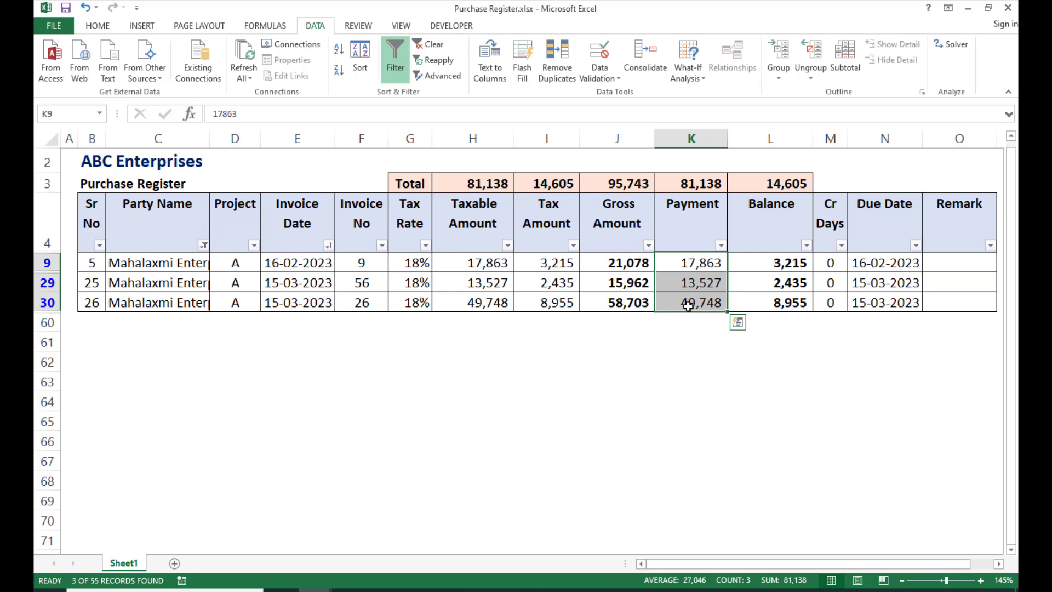
click(127, 255)
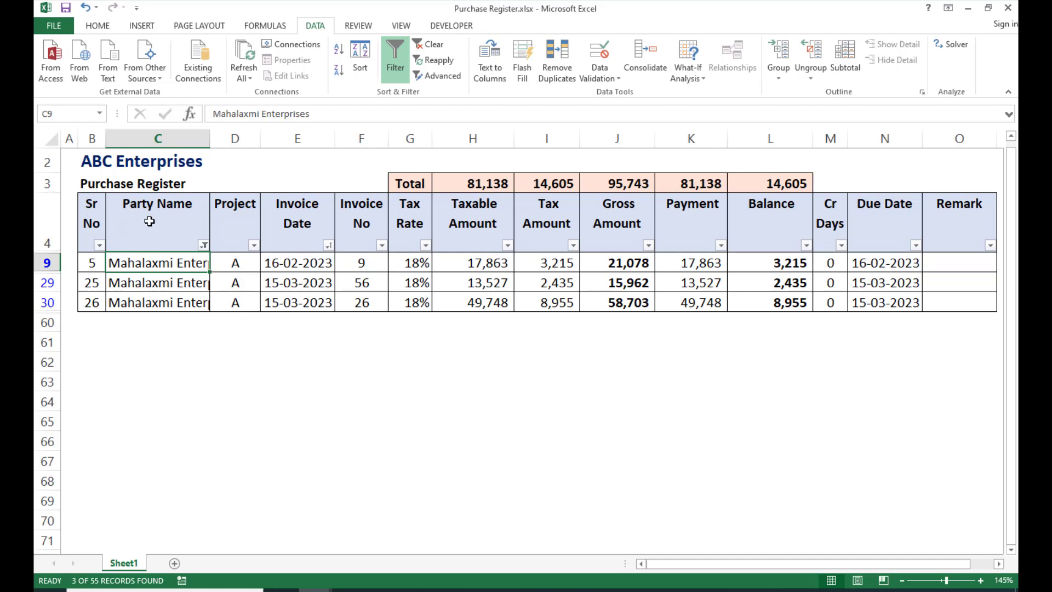
drag(148, 219, 155, 300)
click(162, 257)
Change the Party Name filter from Mahalaxmi Enterprises to only Shree Technologies.
click(204, 245)
click(88, 466)
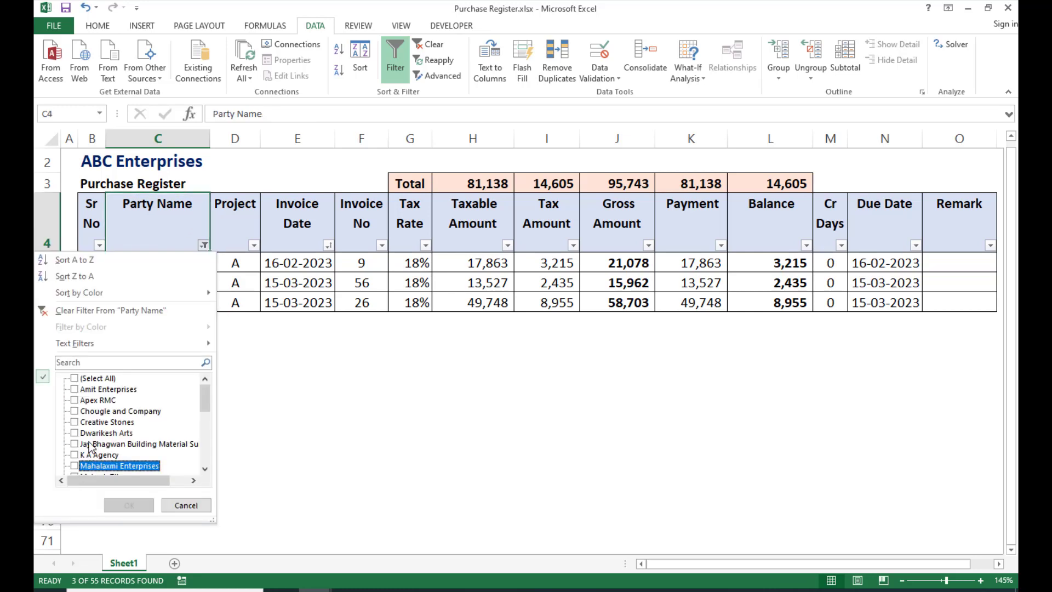
click(90, 445)
scroll(91, 446, down, 5)
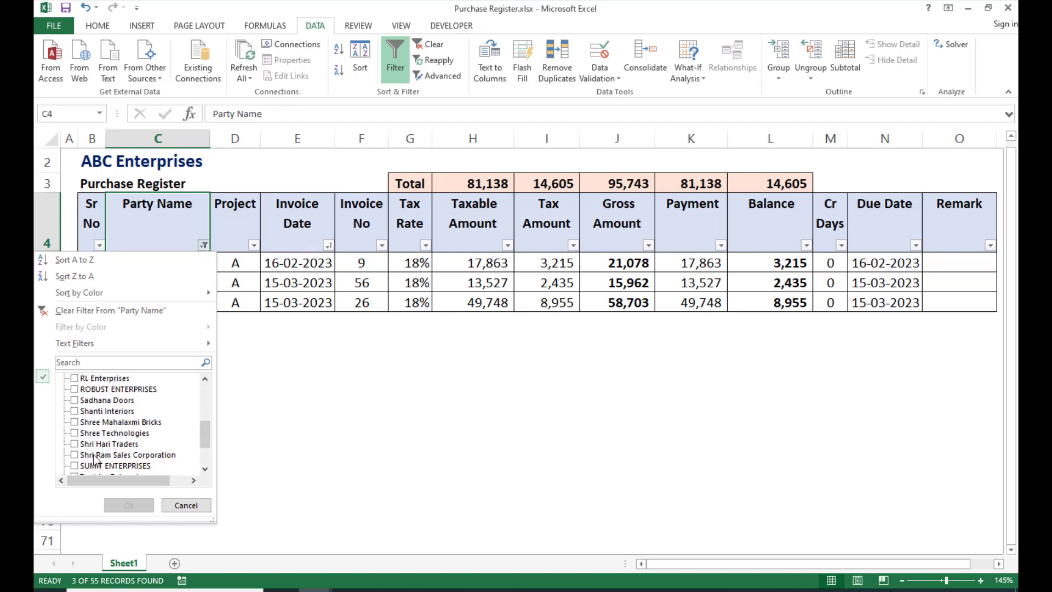
click(94, 434)
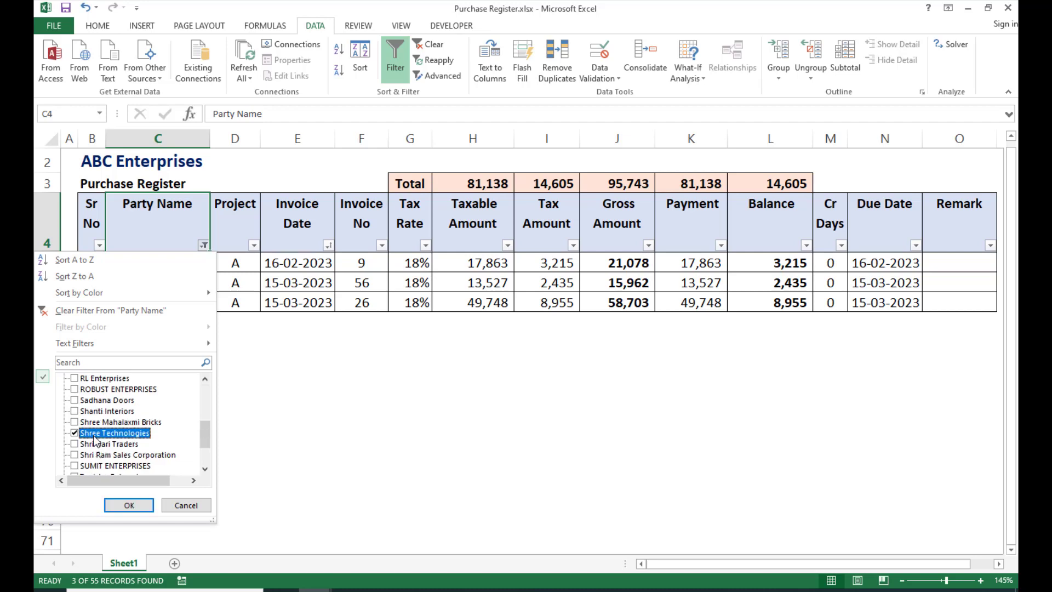
click(121, 505)
Review the Gross Amount, Payment and Balance totals in row 3 for Shree Technologies.
click(622, 183)
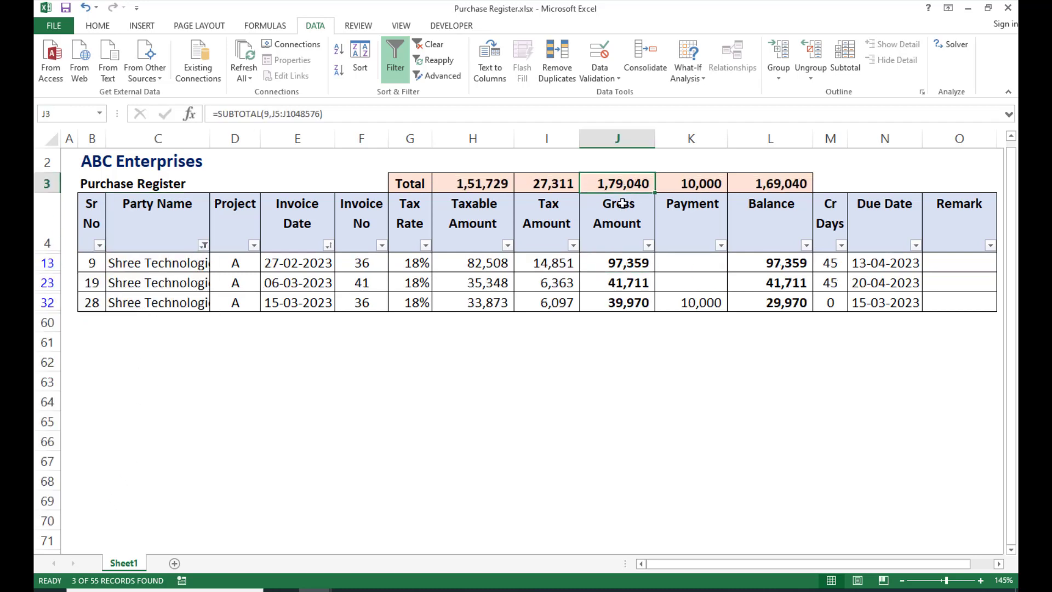
click(705, 188)
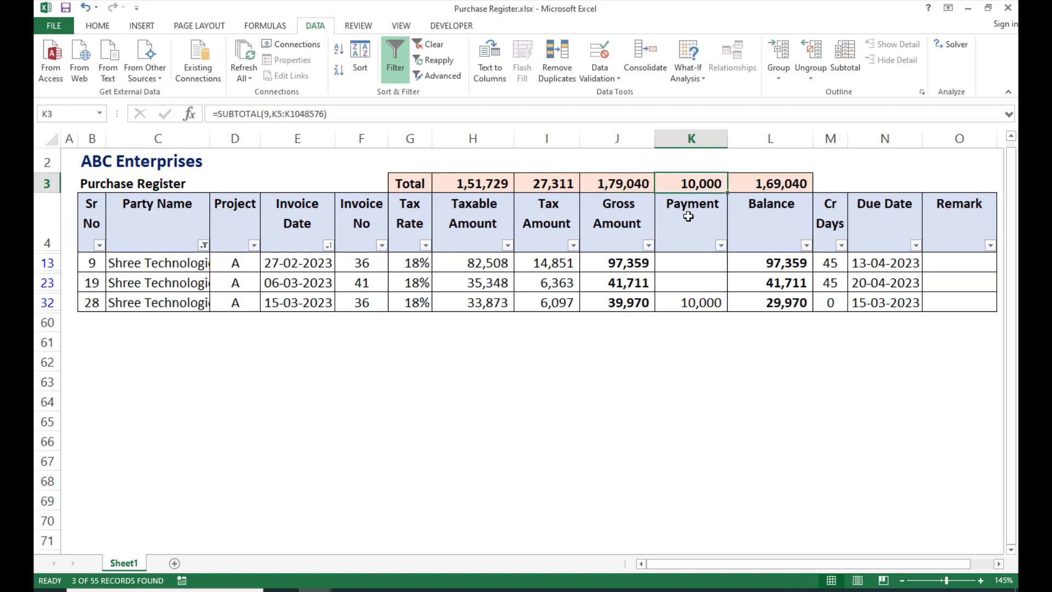
click(767, 182)
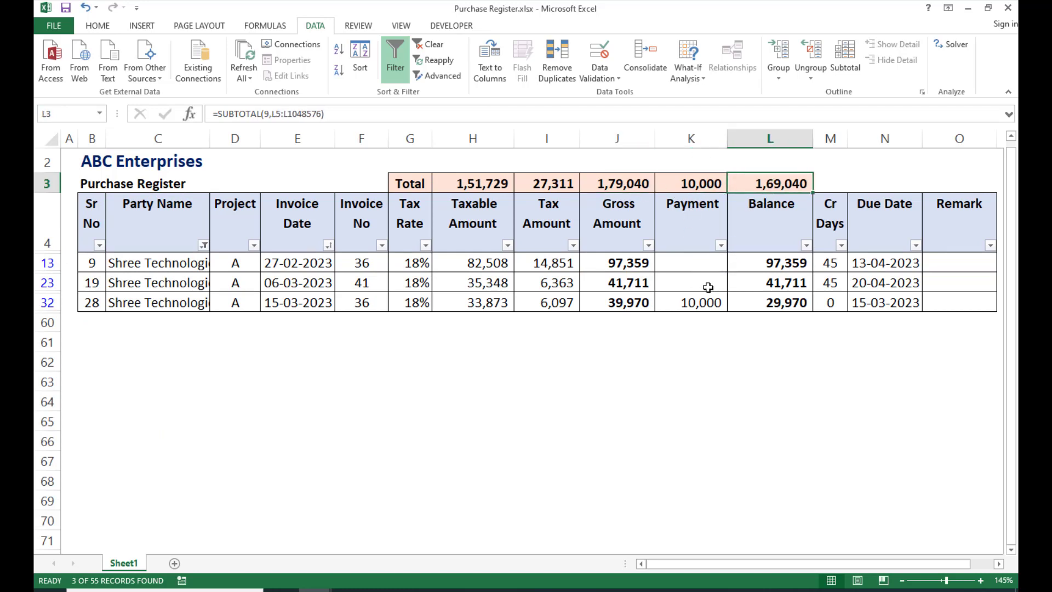
Enter payments of 97,359 in K13, 41,711 in K23 and 39,970 in K32, and check the Balance total in L3.
click(691, 258)
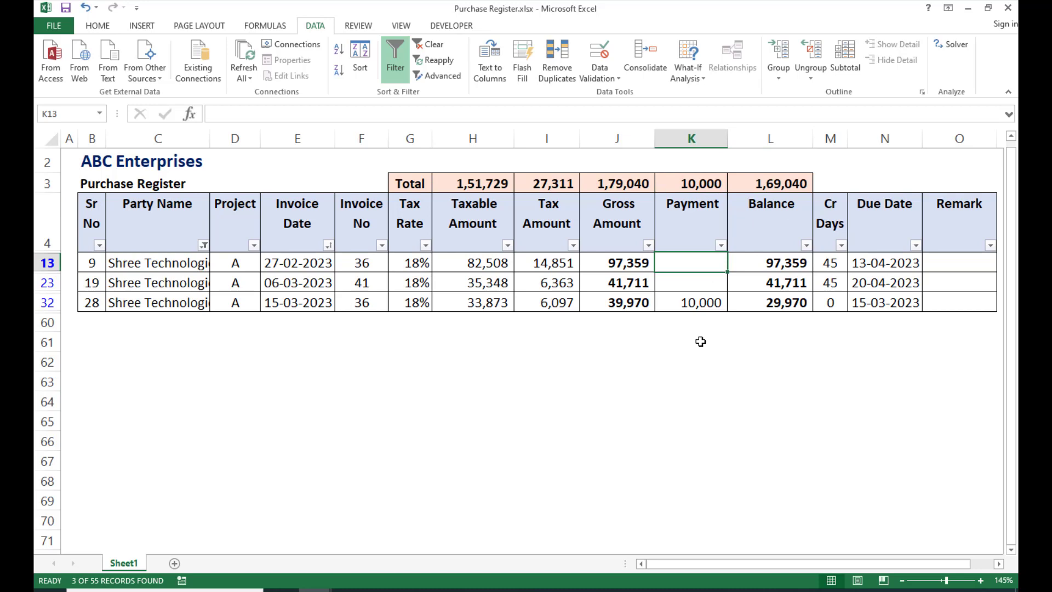
text(97359)
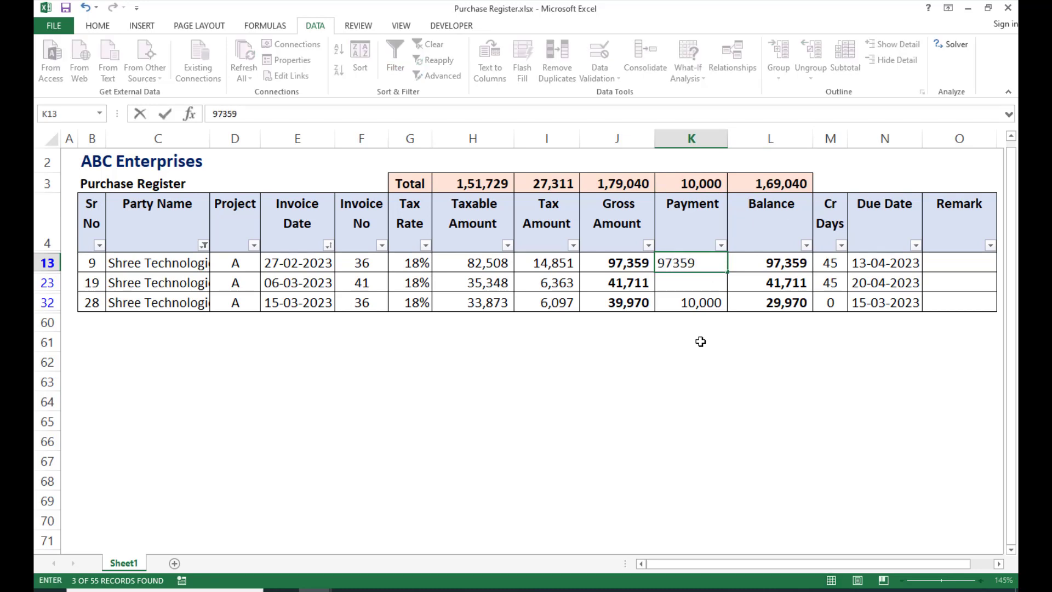
key(Return)
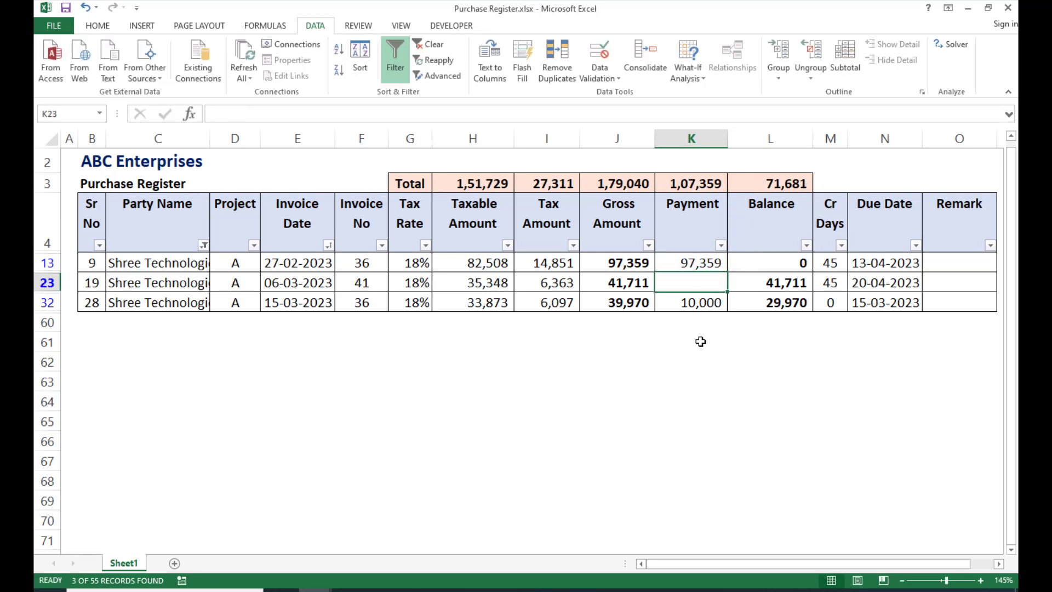
text(41,711)
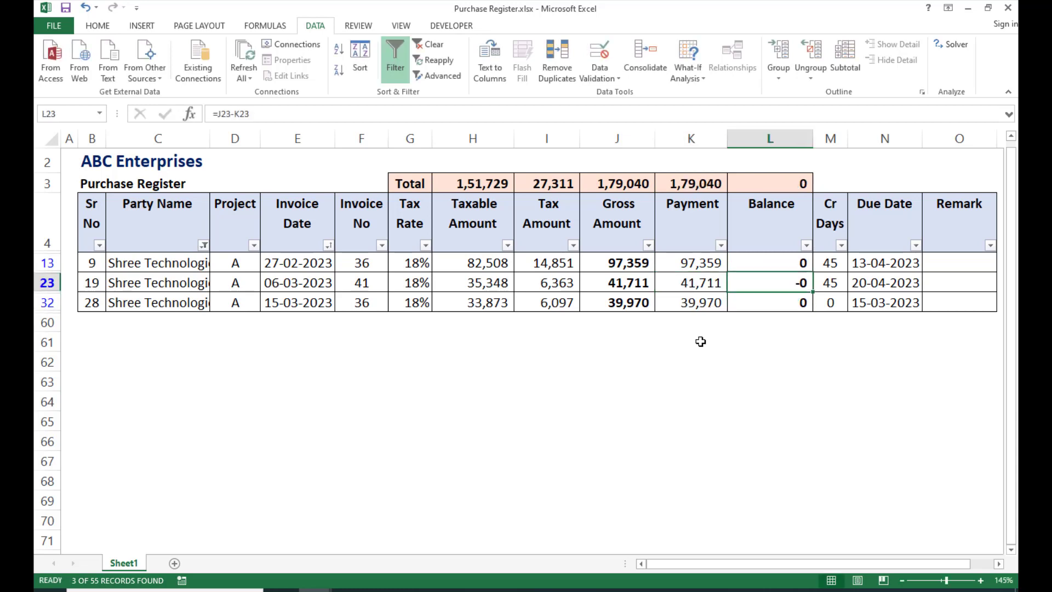
key(Up)
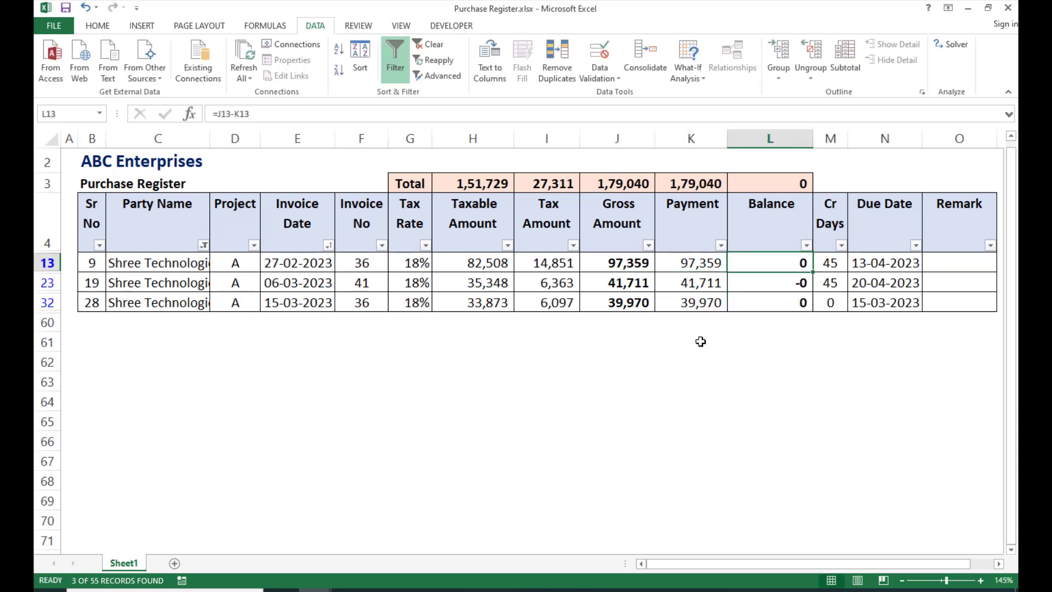
click(775, 177)
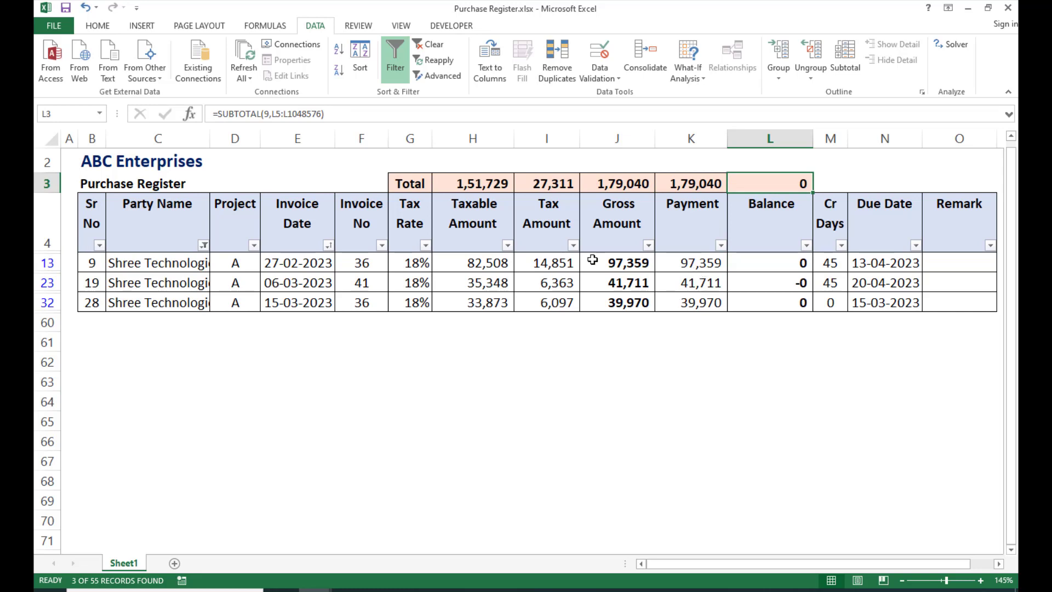
Clear the Party Name filter and filter the Invoice Date column to show only January 2023.
click(203, 244)
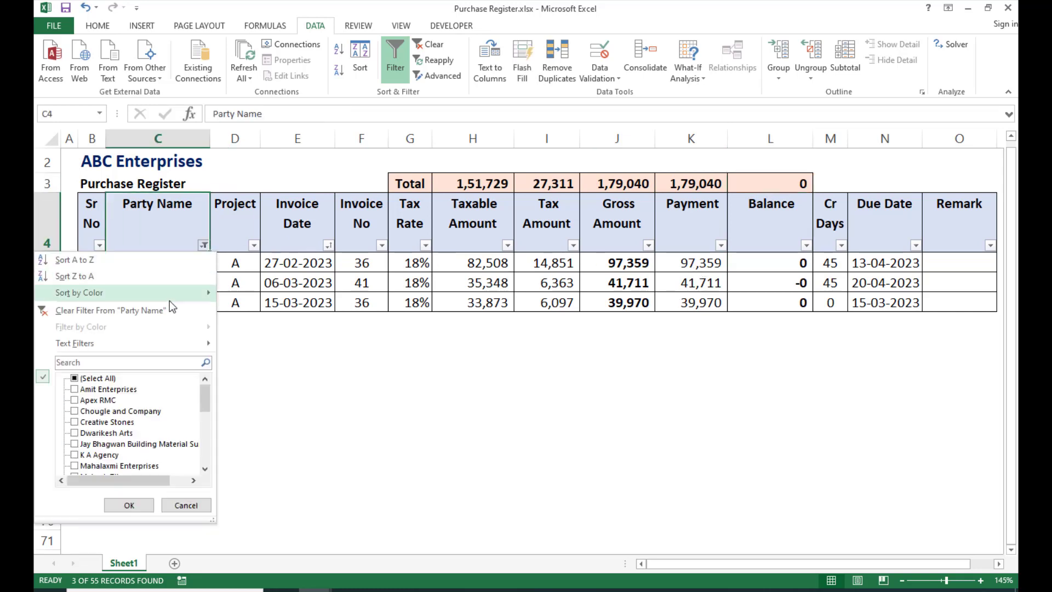
click(87, 315)
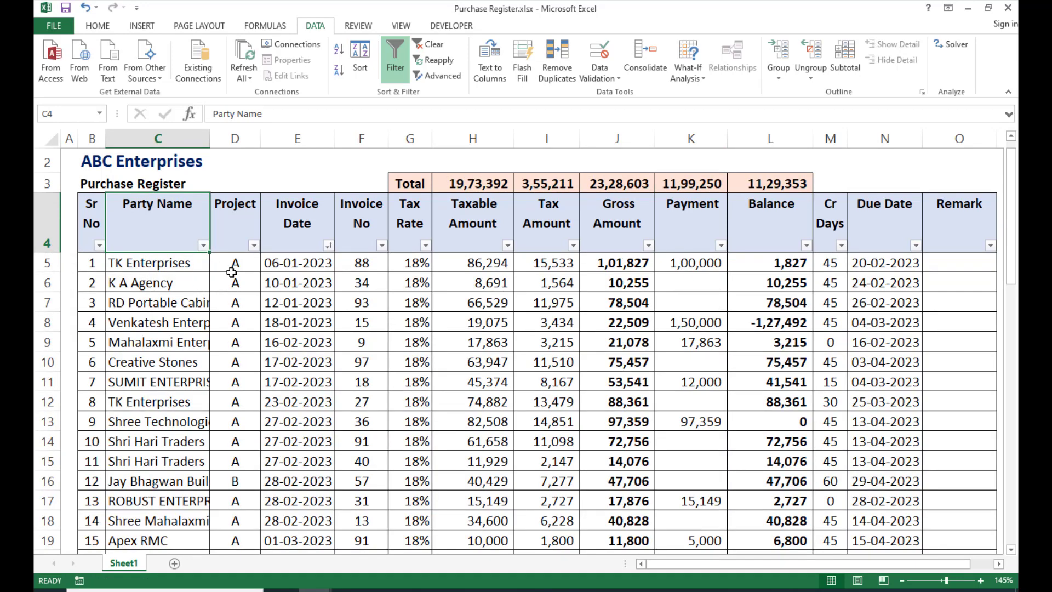
click(328, 245)
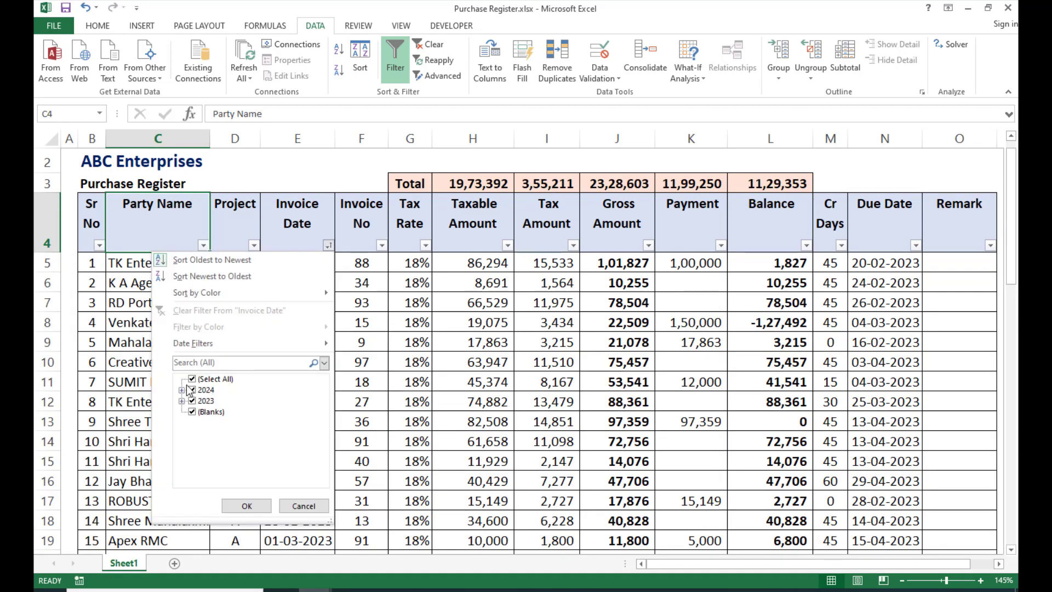
click(191, 379)
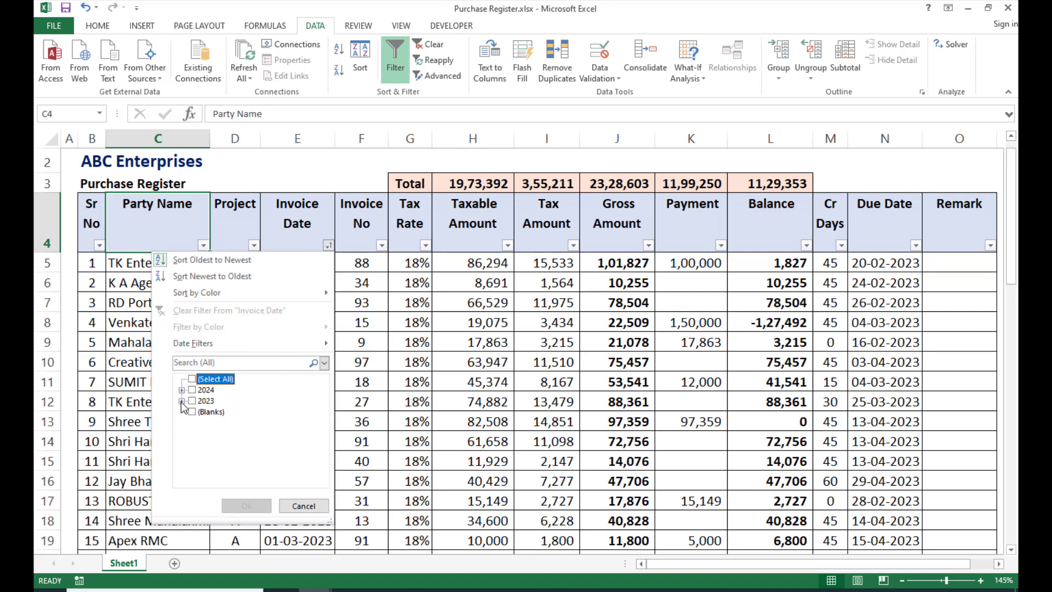
click(181, 401)
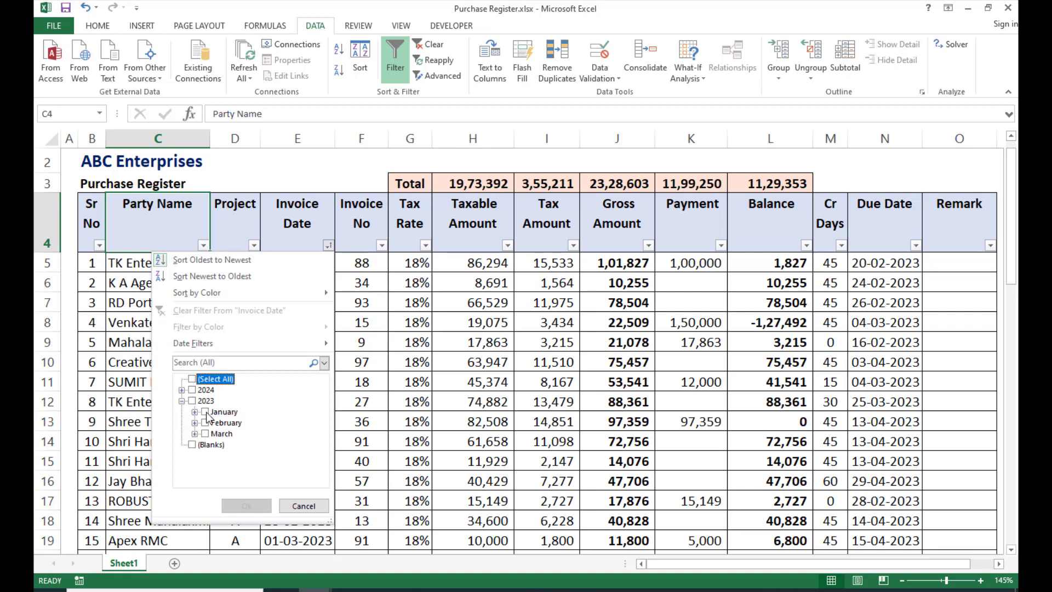
click(207, 412)
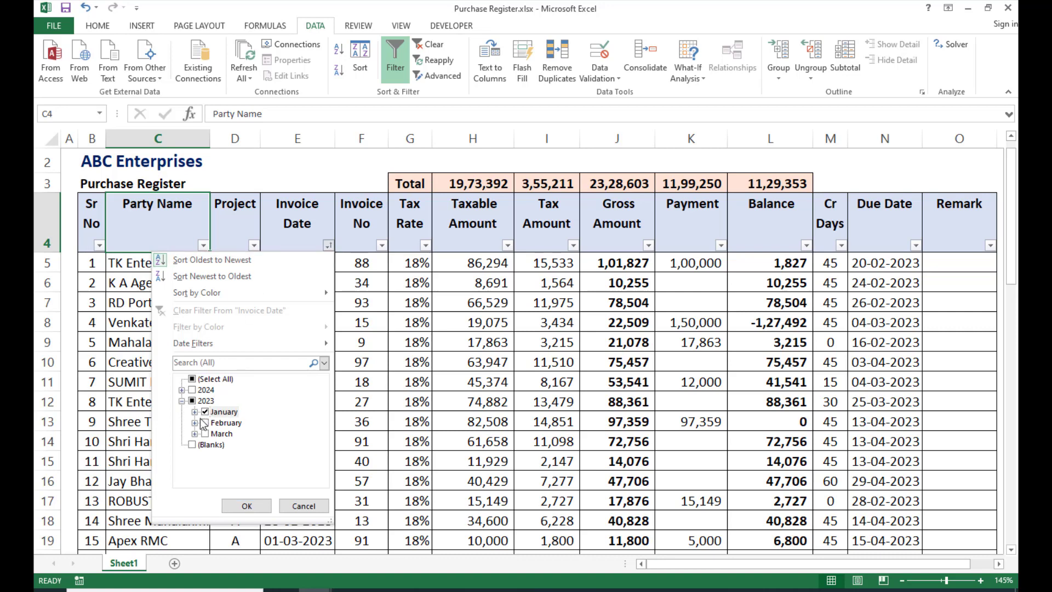
click(247, 505)
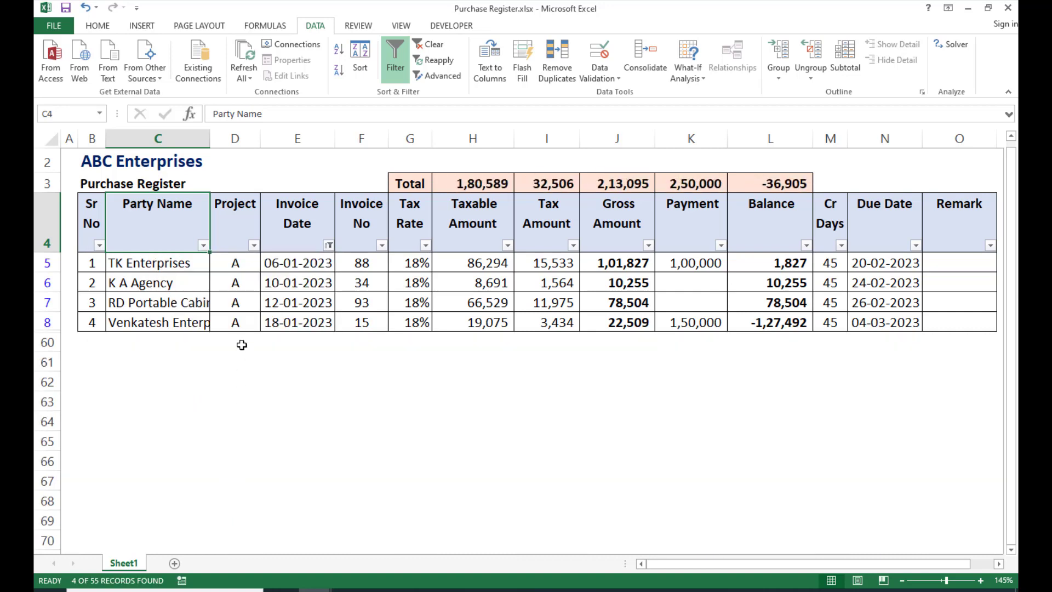
Review the January 2023 invoice dates and the Gross Amount, Payment and Balance totals in row 3.
click(312, 266)
drag(312, 266, 316, 315)
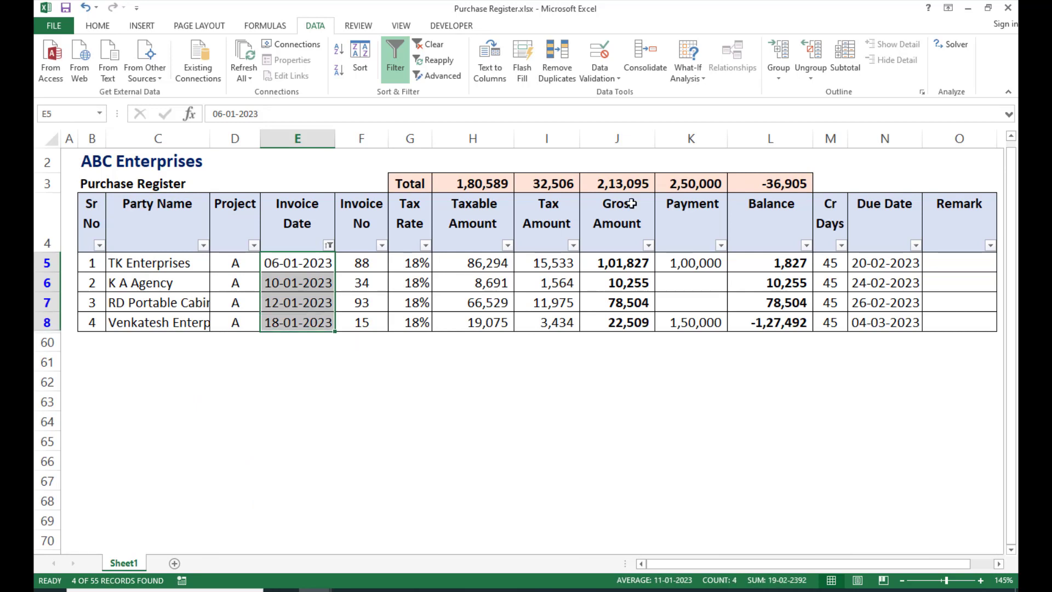
click(636, 183)
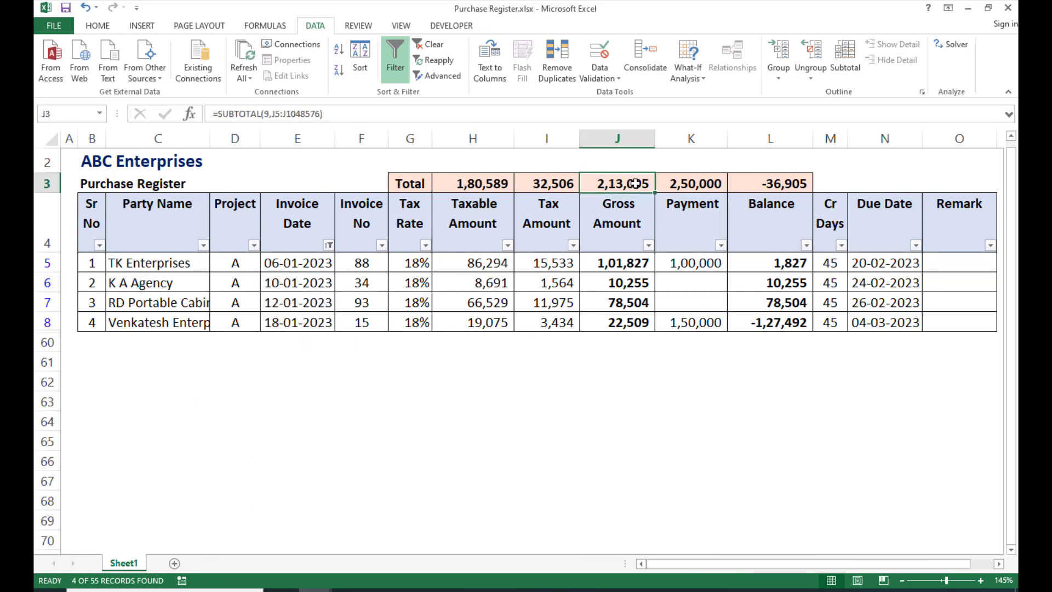
click(722, 182)
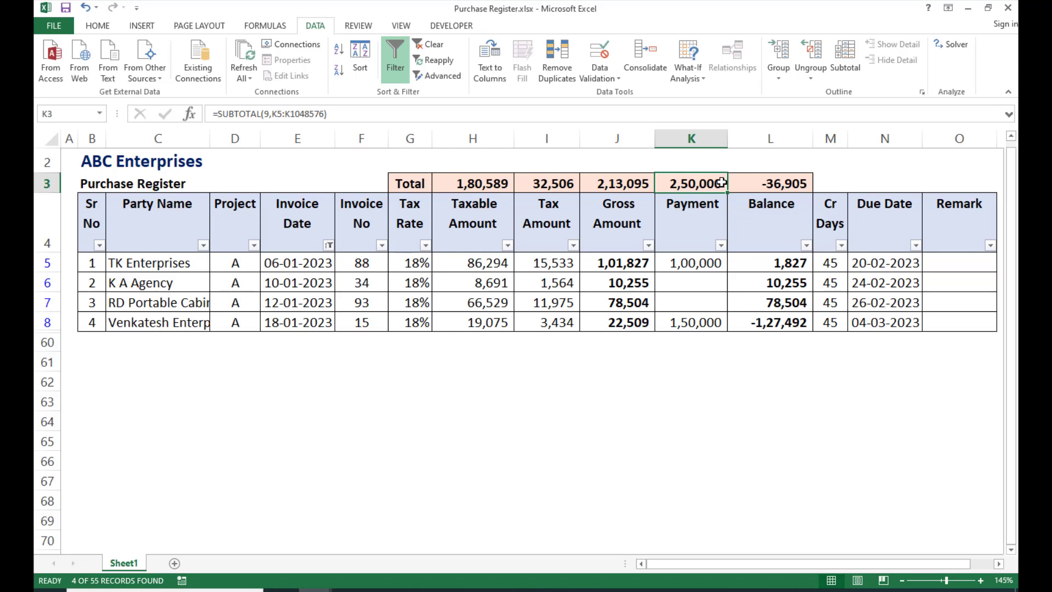
click(780, 184)
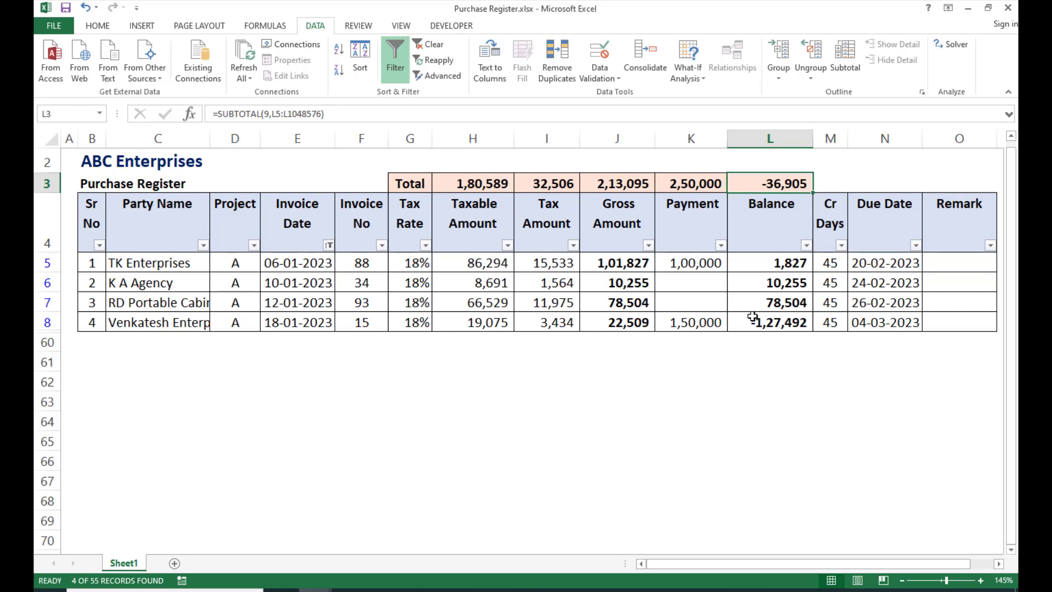
Clear the Invoice Date filter and filter the Party Name column to show only Apex RMC.
click(197, 247)
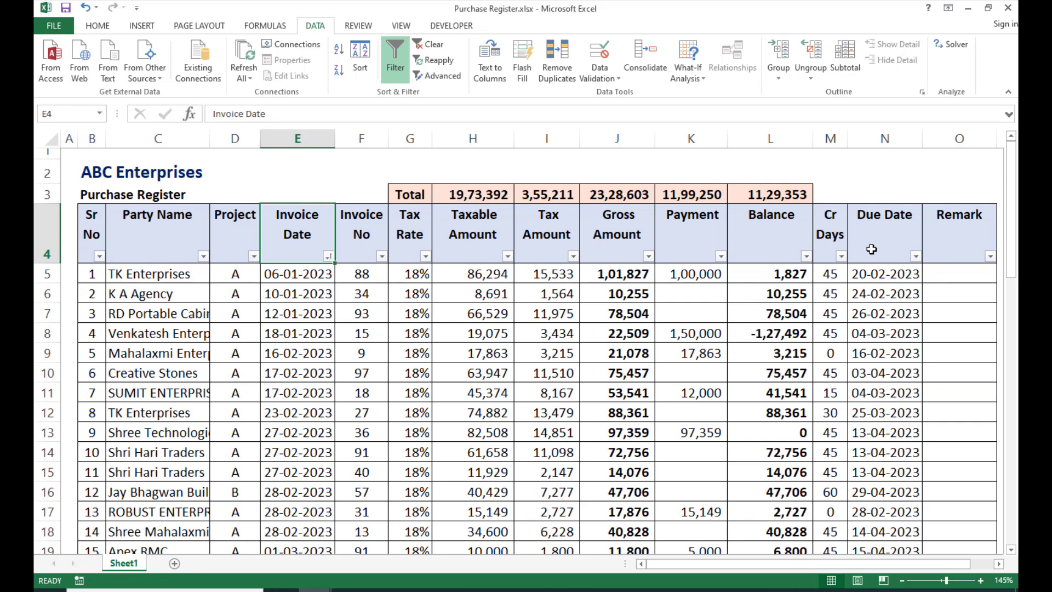
click(876, 245)
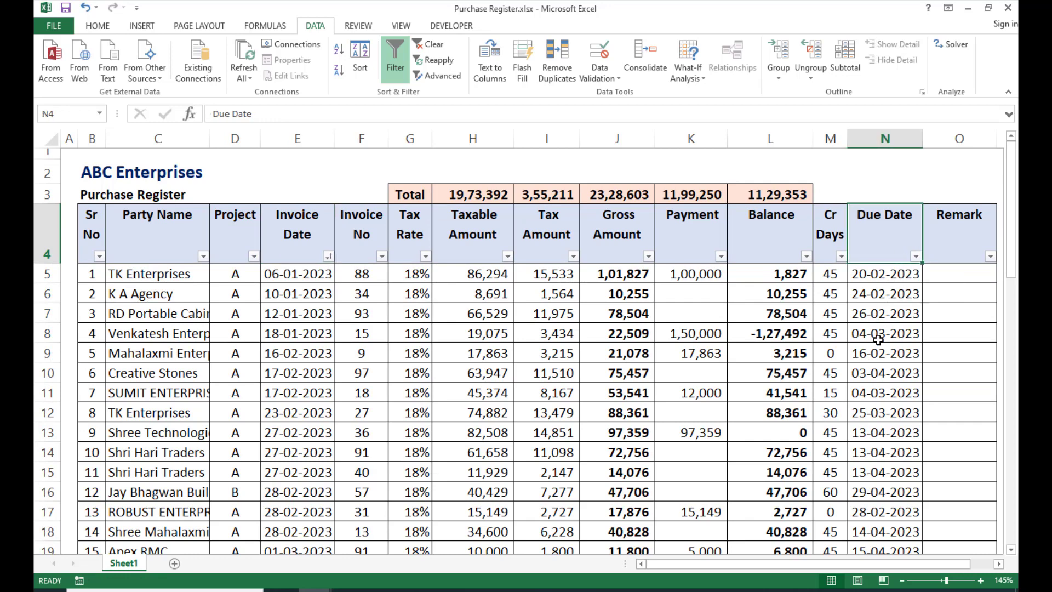
click(161, 230)
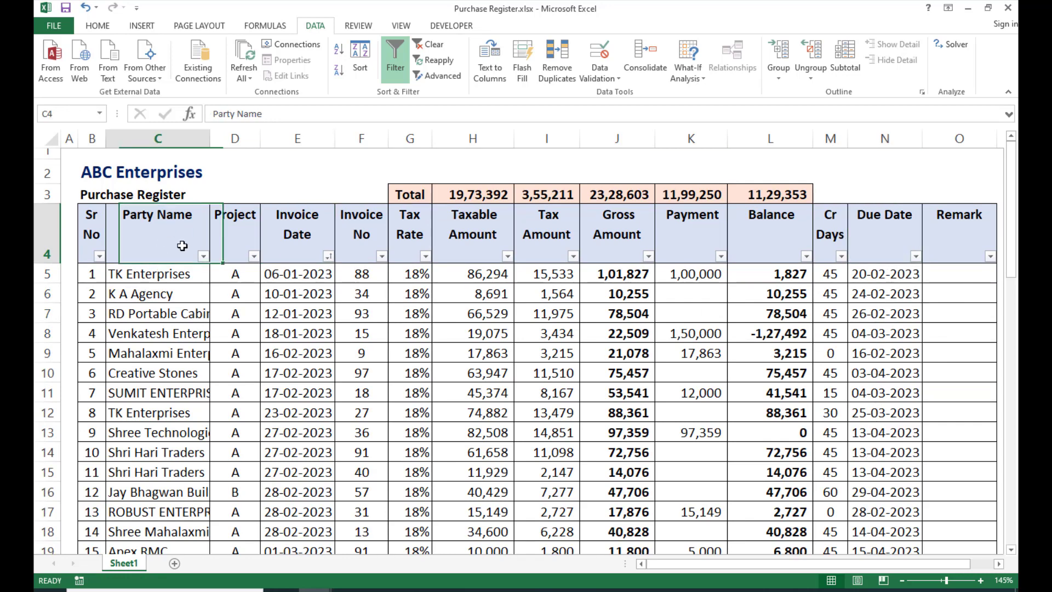
click(203, 255)
click(98, 389)
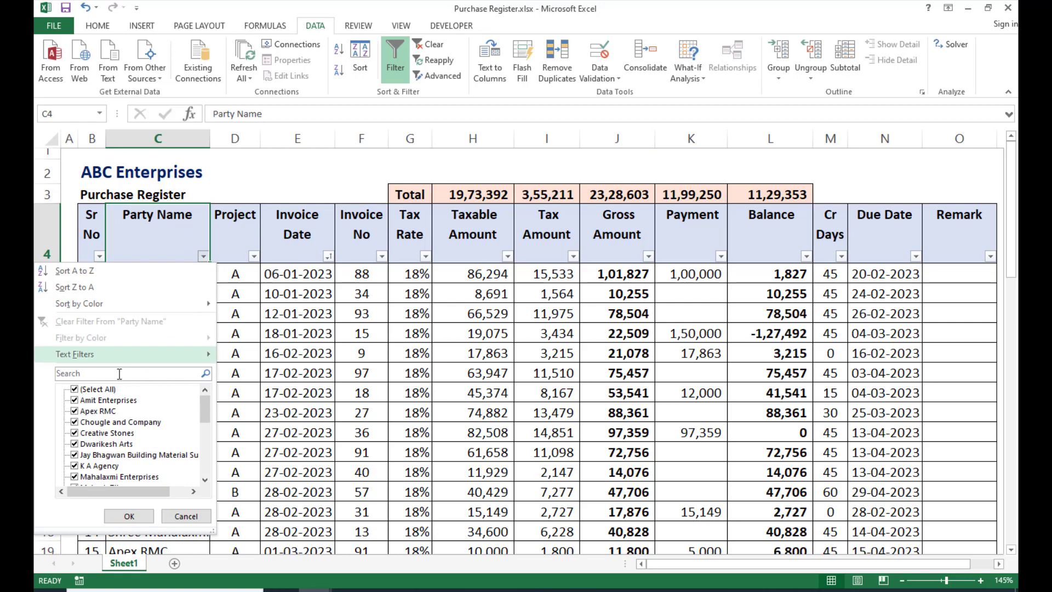
click(98, 411)
click(126, 516)
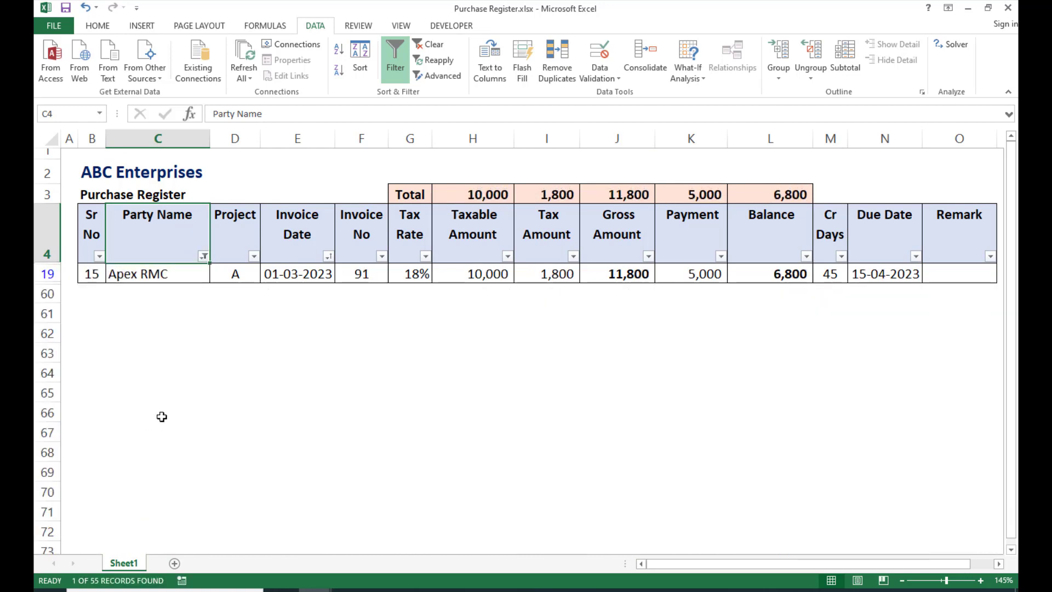
Check the Apex RMC entry's invoice date and due date formula, and clear the Party Name filter.
click(277, 274)
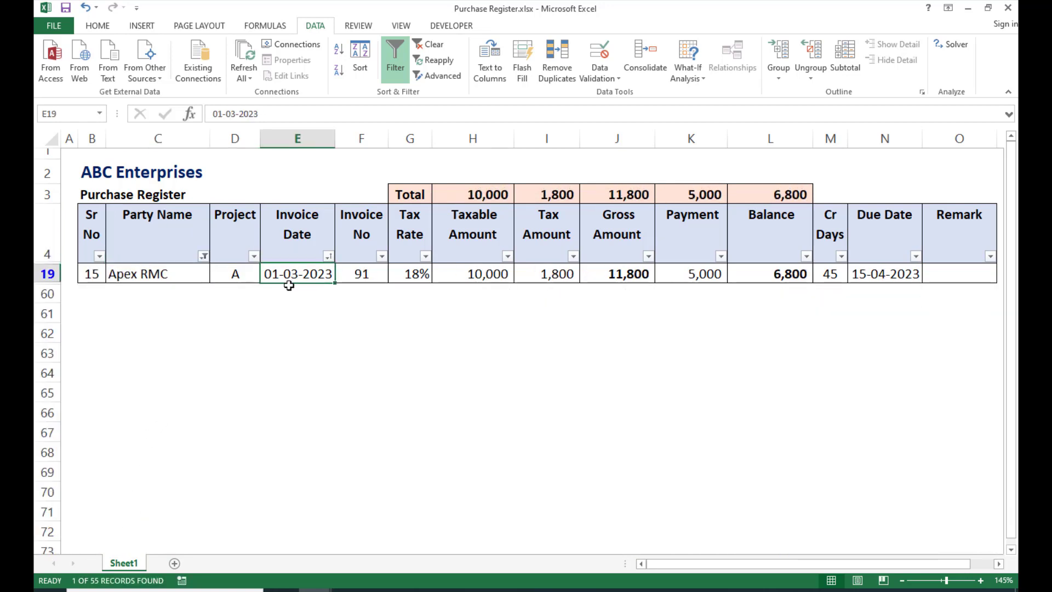
click(898, 275)
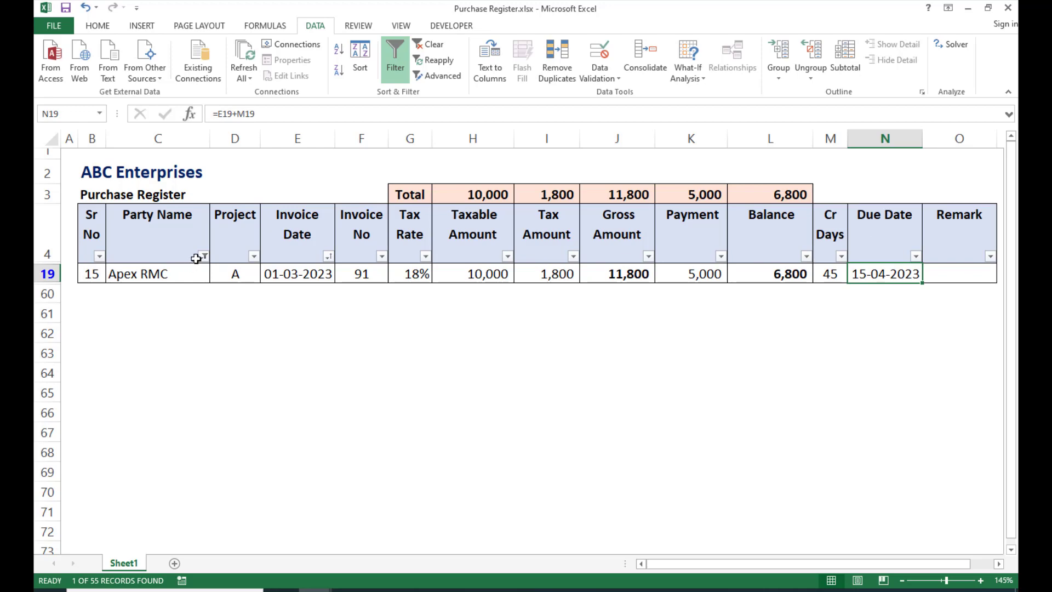
click(204, 256)
click(113, 517)
Filter the Due Date column to show only March, April and May 2023.
click(916, 256)
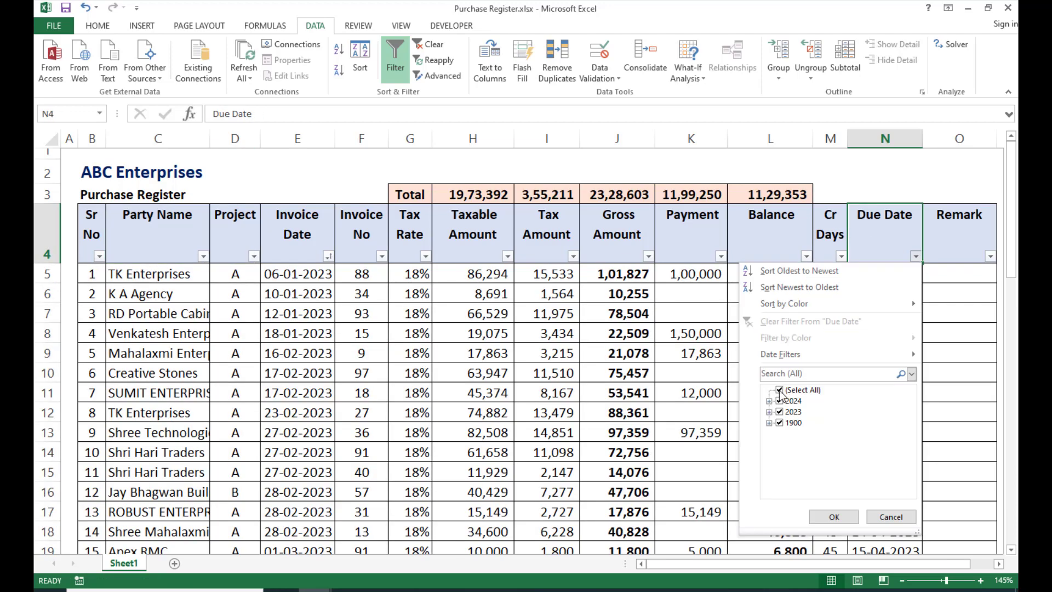
click(780, 390)
click(769, 412)
click(793, 434)
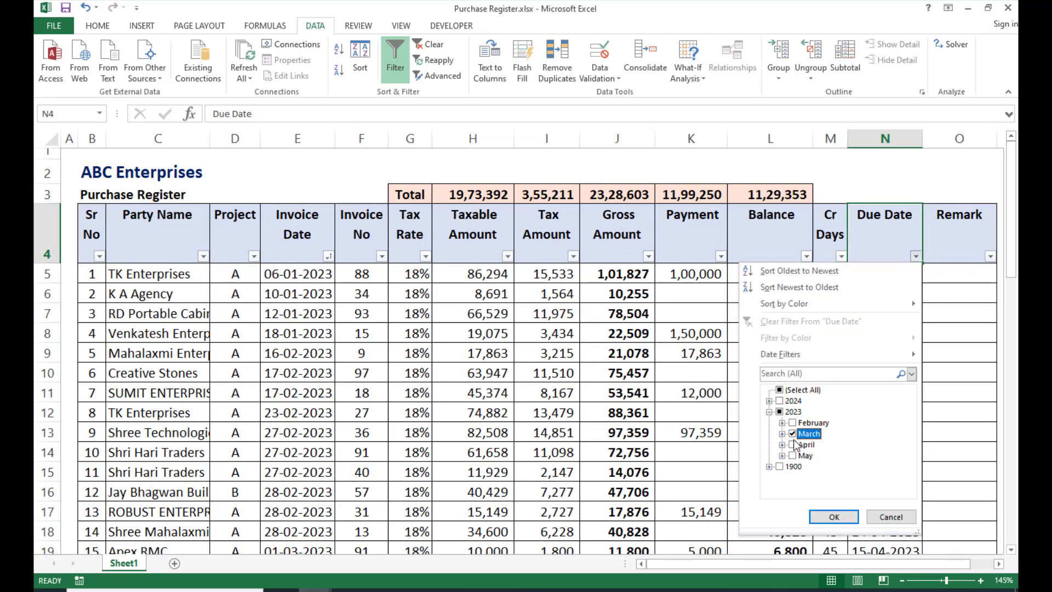
click(792, 444)
click(793, 455)
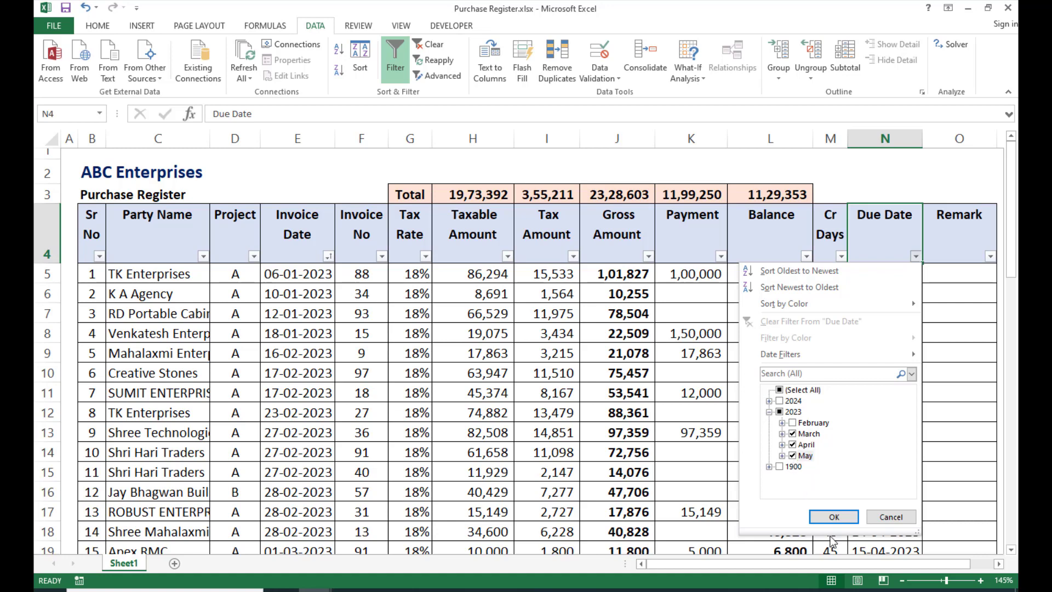
click(835, 517)
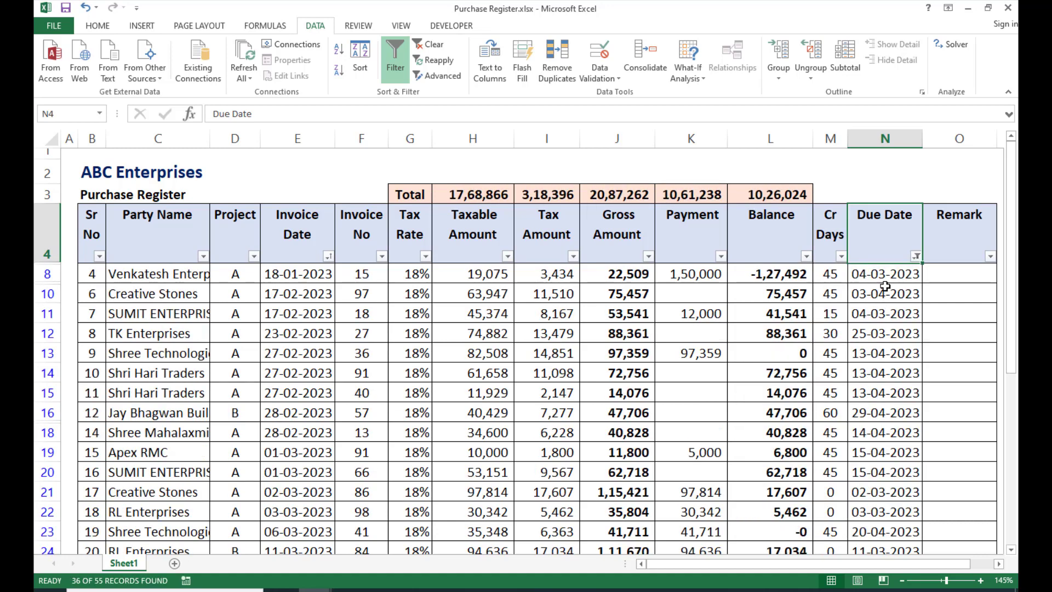
Review the filtered due dates, the Balance total in L3 and the balances down to the last entry.
drag(886, 275, 884, 408)
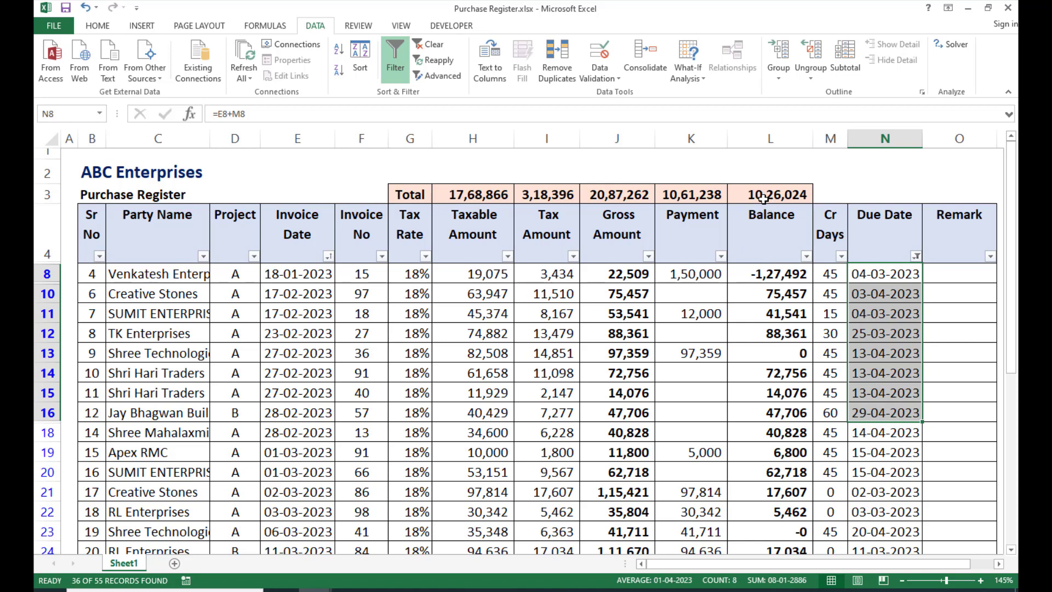
click(763, 197)
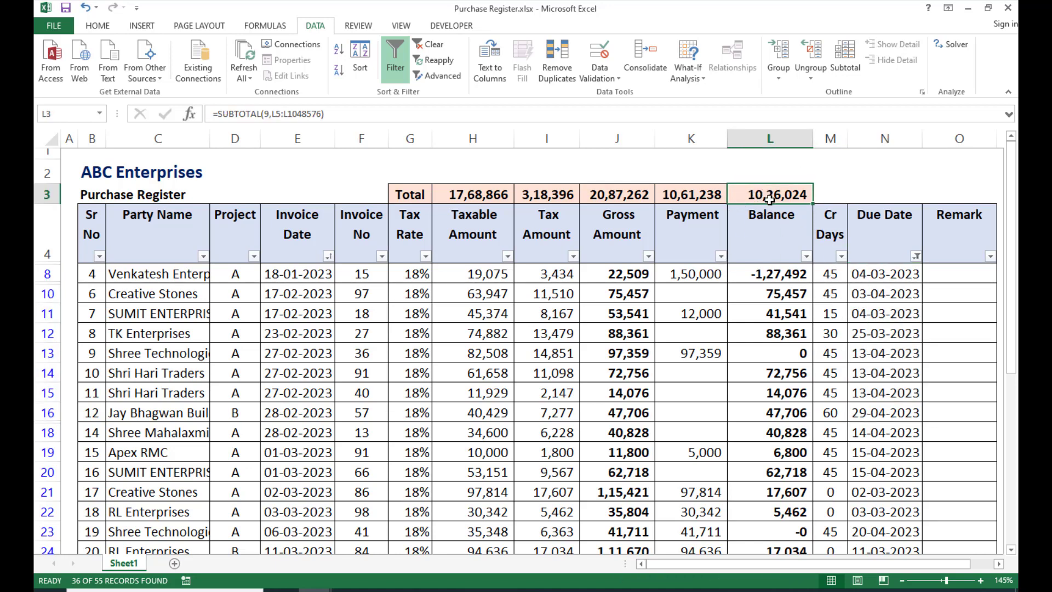
click(774, 279)
scroll(747, 384, down, 10)
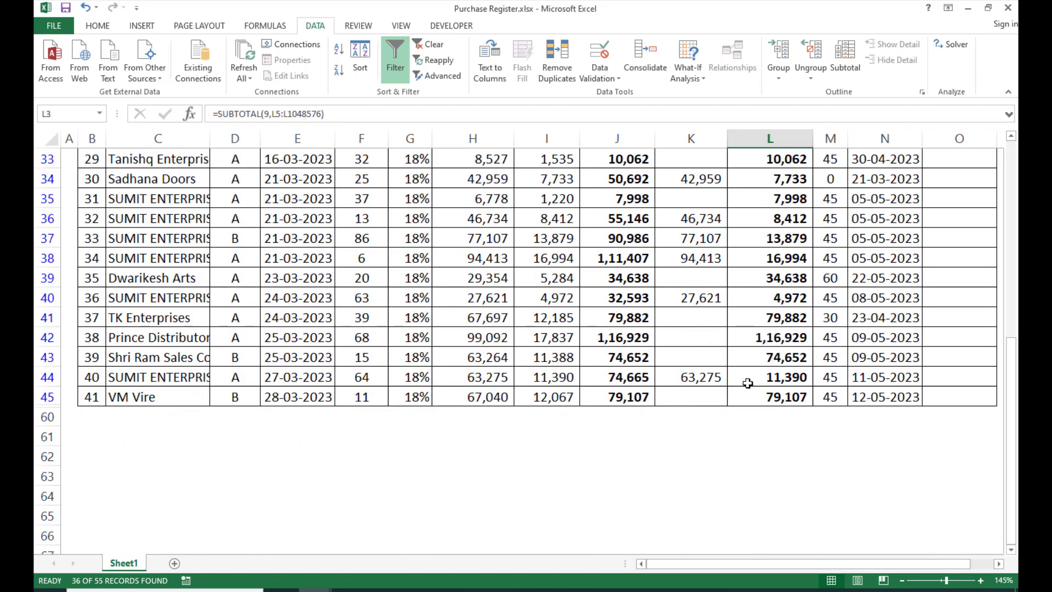
scroll(748, 383, up, 10)
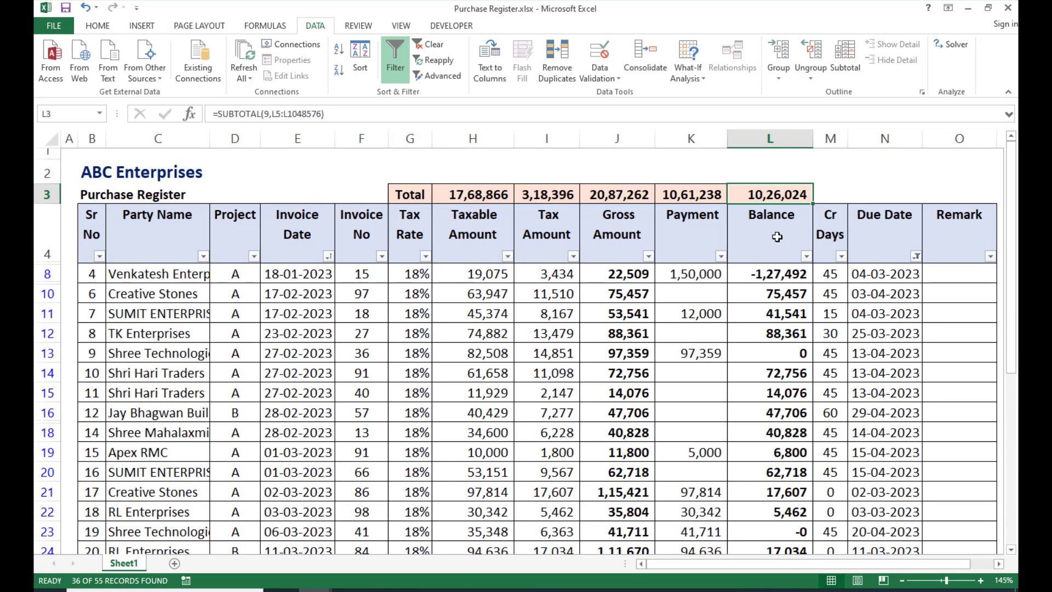
Clear the Due Date filter to show all purchase entries again.
click(916, 256)
click(791, 392)
click(822, 517)
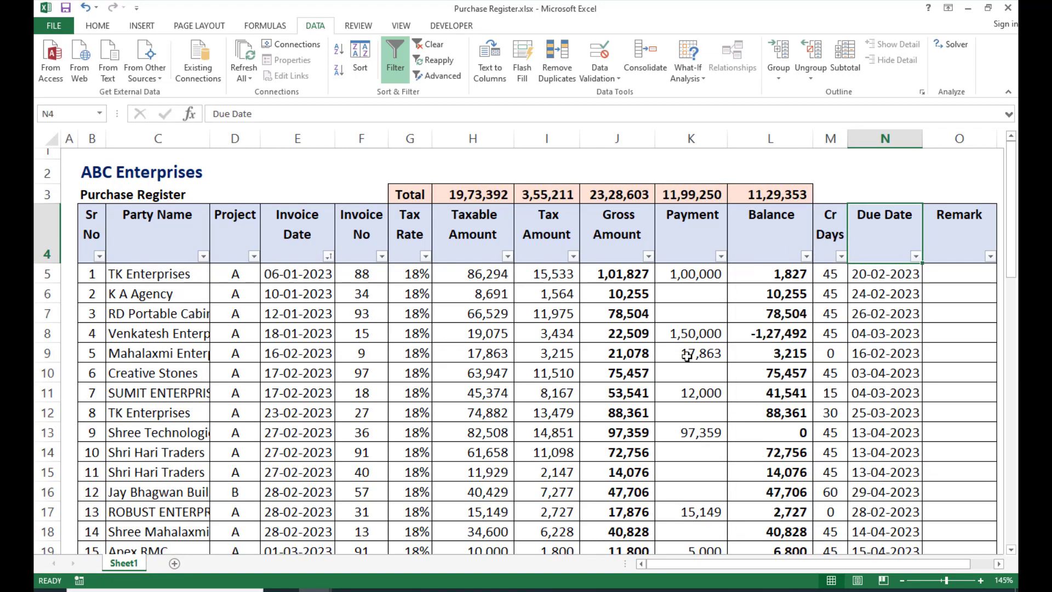
Review the Taxable Amount SUBTOTAL formula in H3 and the Gross Amount, Tax Amount, Party Name and Sr No headers.
click(599, 237)
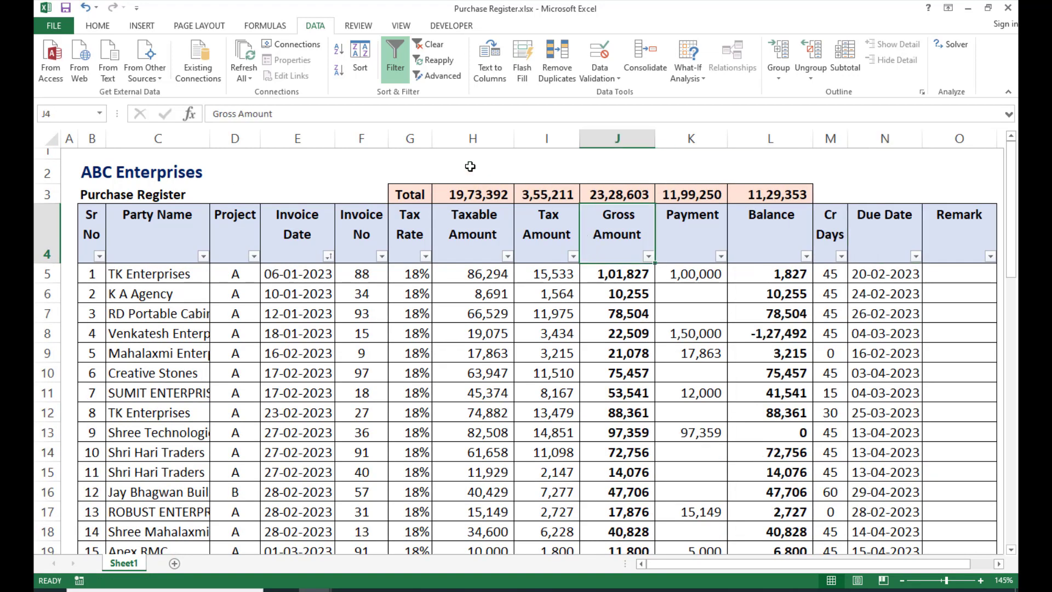
click(470, 195)
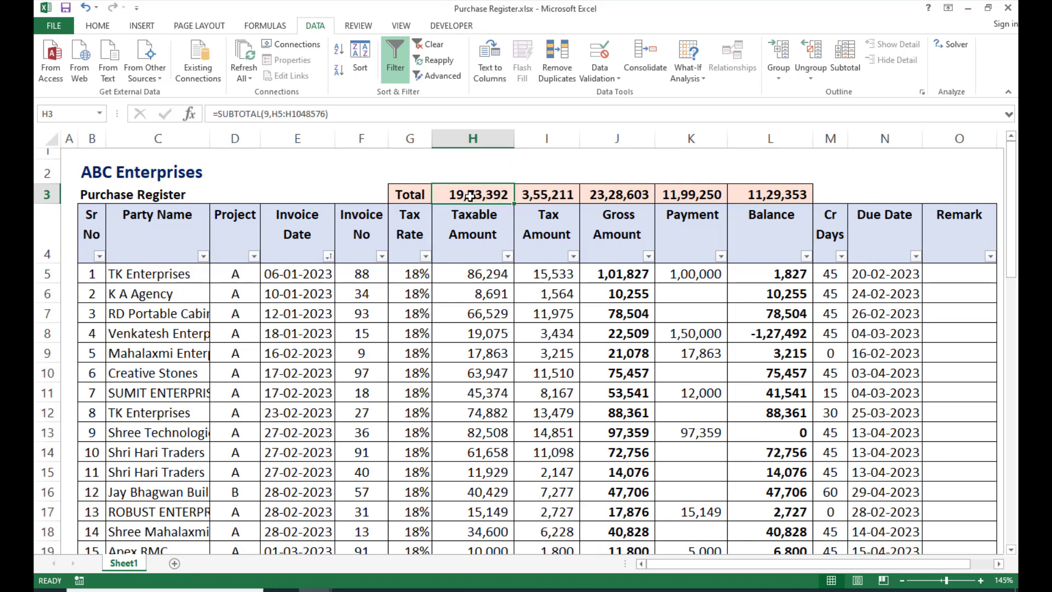
double_click(470, 196)
click(555, 230)
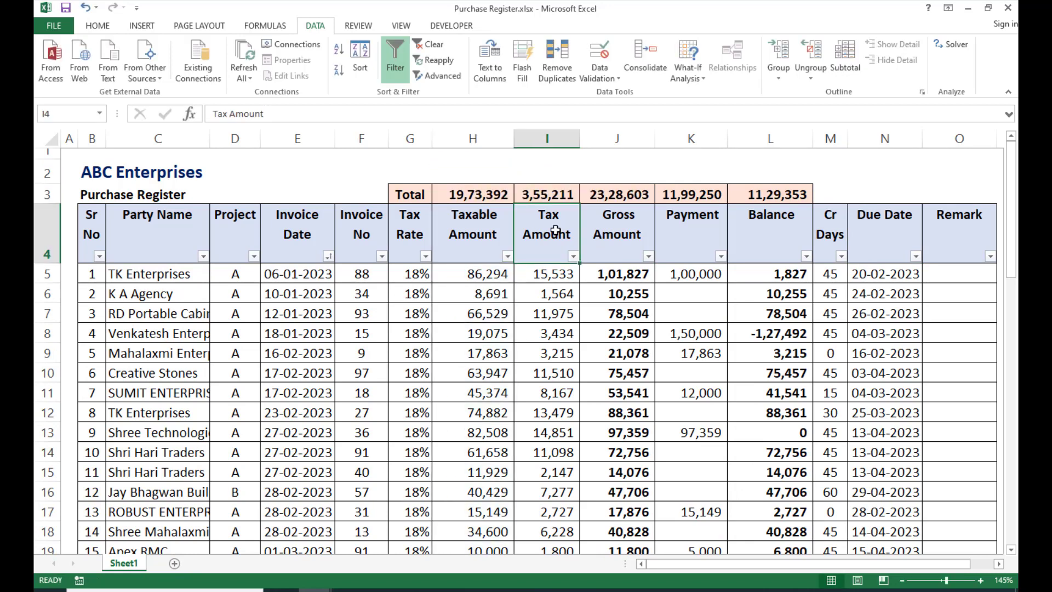
click(139, 226)
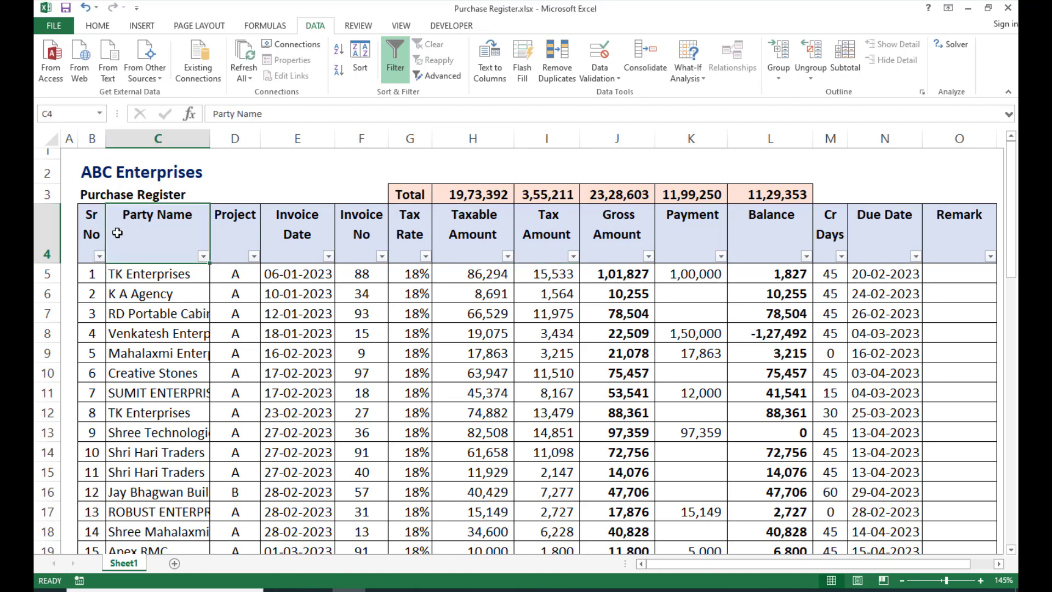
click(93, 234)
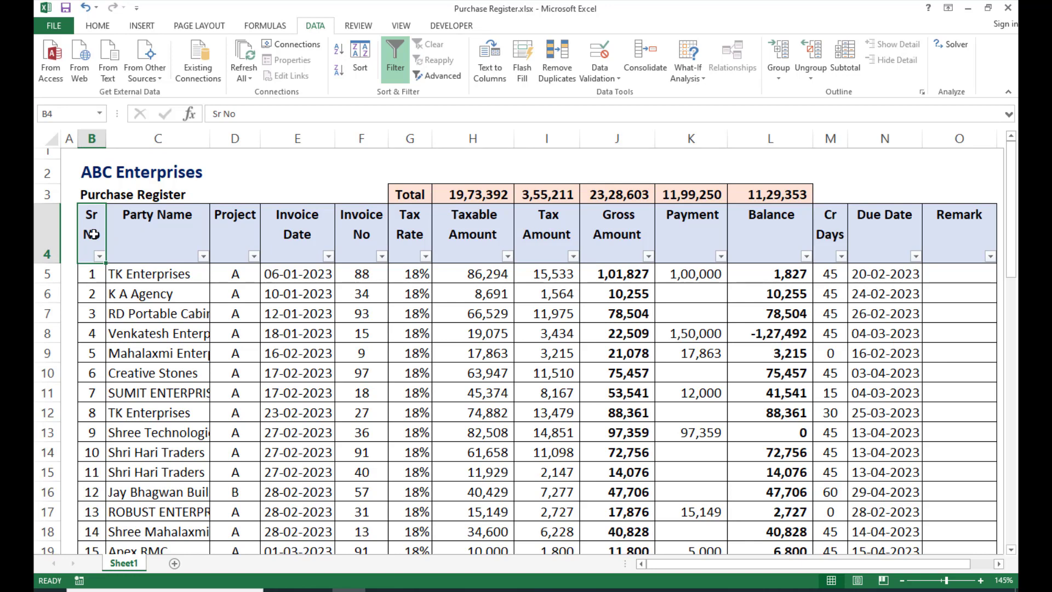
click(555, 231)
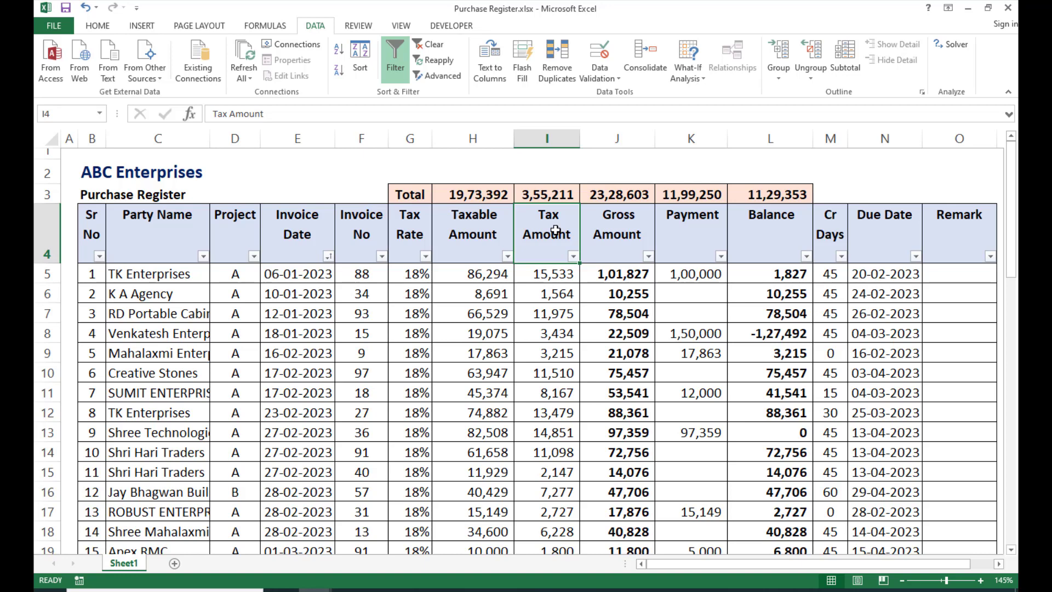